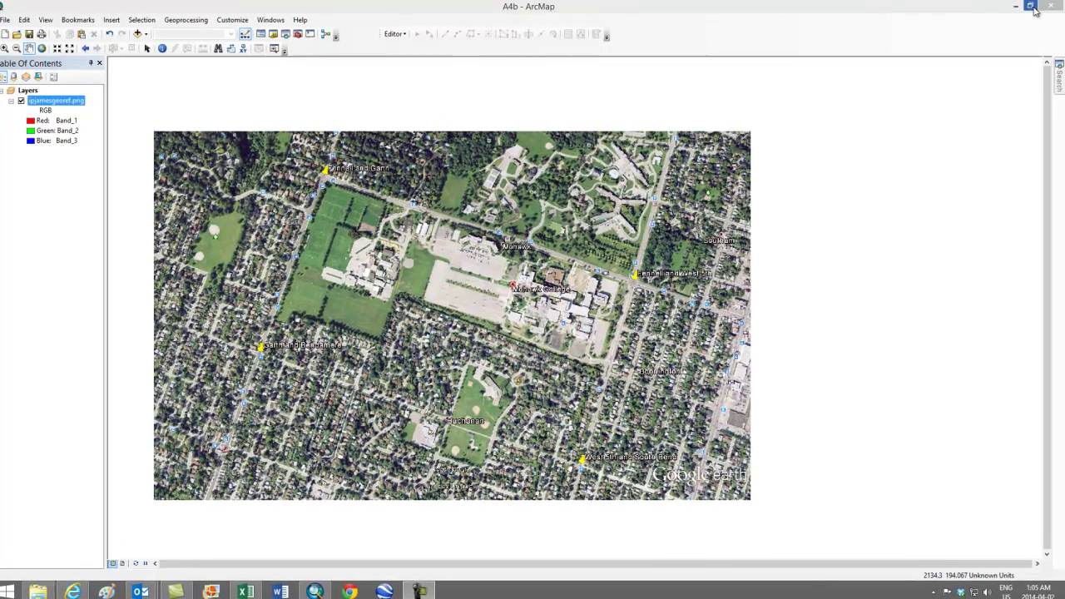
Step: Restore the map window to sit beside the coordinates spreadsheet and display the Georeferencing toolbar
{"action": "left_click", "coordinate": [1032, 7]}
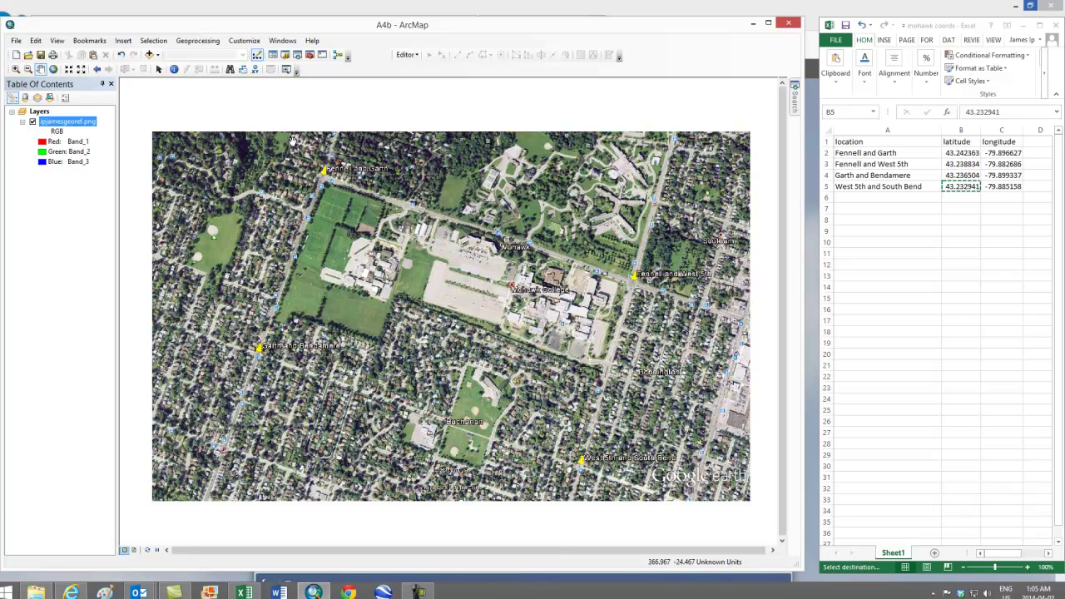
{"action": "scroll", "coordinate": [262, 150], "scroll_direction": "down", "scroll_amount": 1}
{"action": "scroll", "coordinate": [316, 163], "scroll_direction": "up", "scroll_amount": 3}
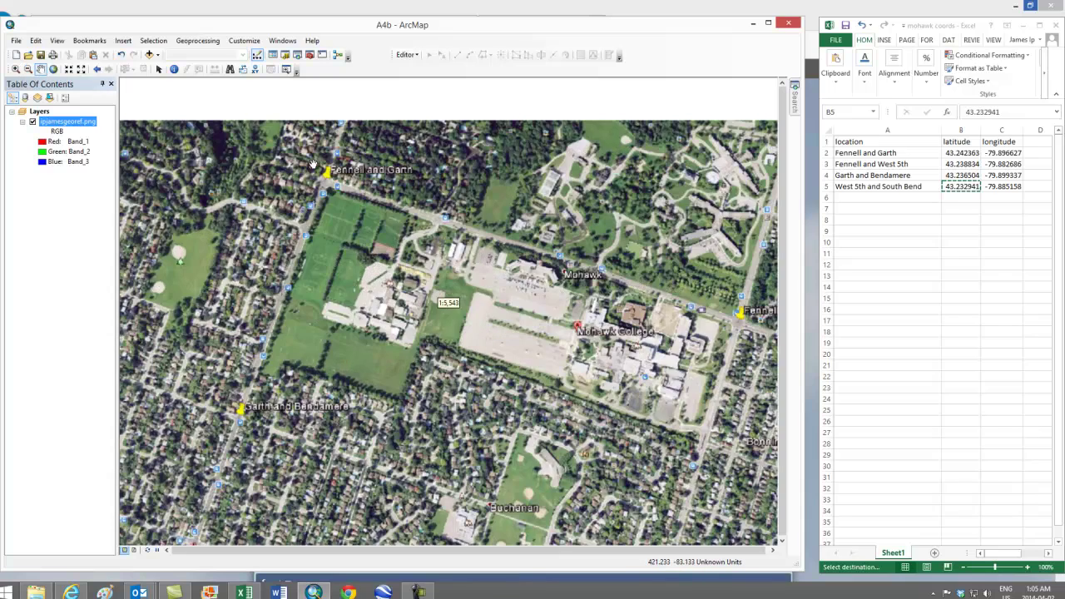
{"action": "scroll", "coordinate": [316, 163], "scroll_direction": "up", "scroll_amount": 2}
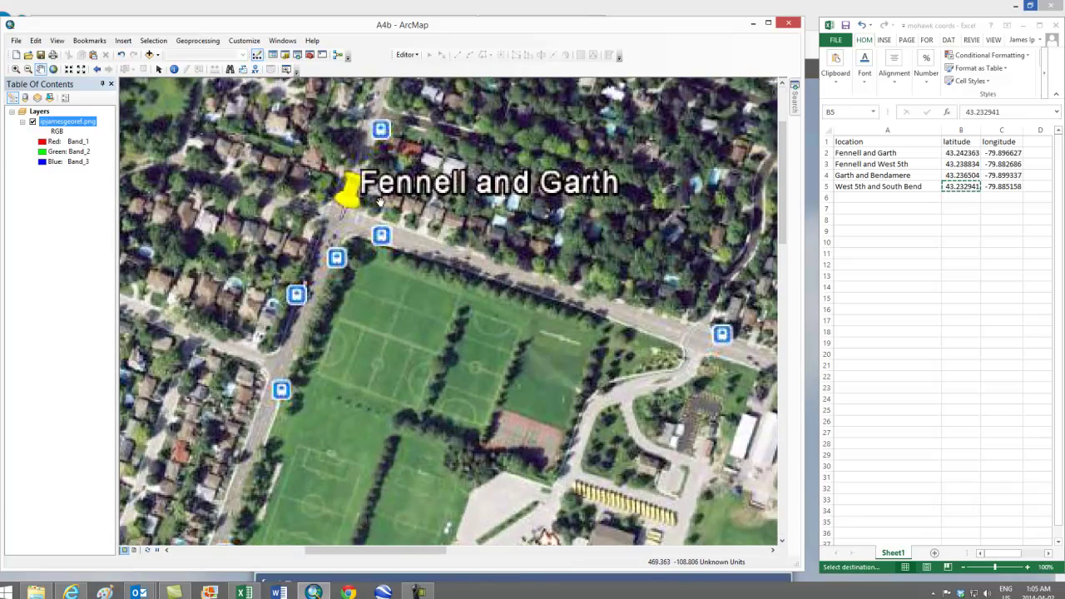
{"action": "scroll", "coordinate": [330, 208], "scroll_direction": "up", "scroll_amount": 1}
{"action": "scroll", "coordinate": [331, 208], "scroll_direction": "up", "scroll_amount": 1}
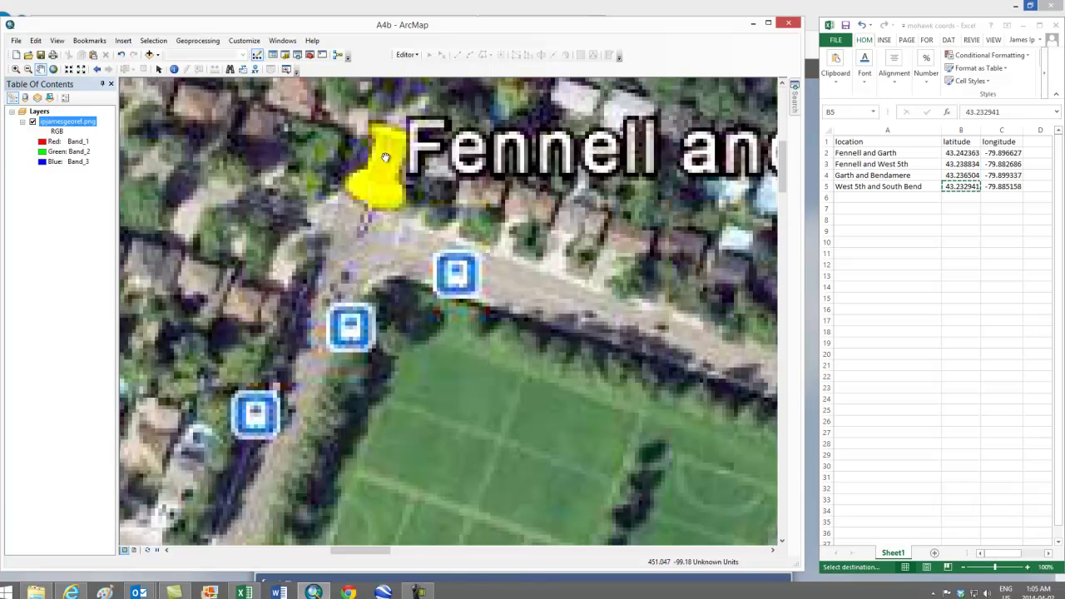
{"action": "right_click", "coordinate": [364, 71]}
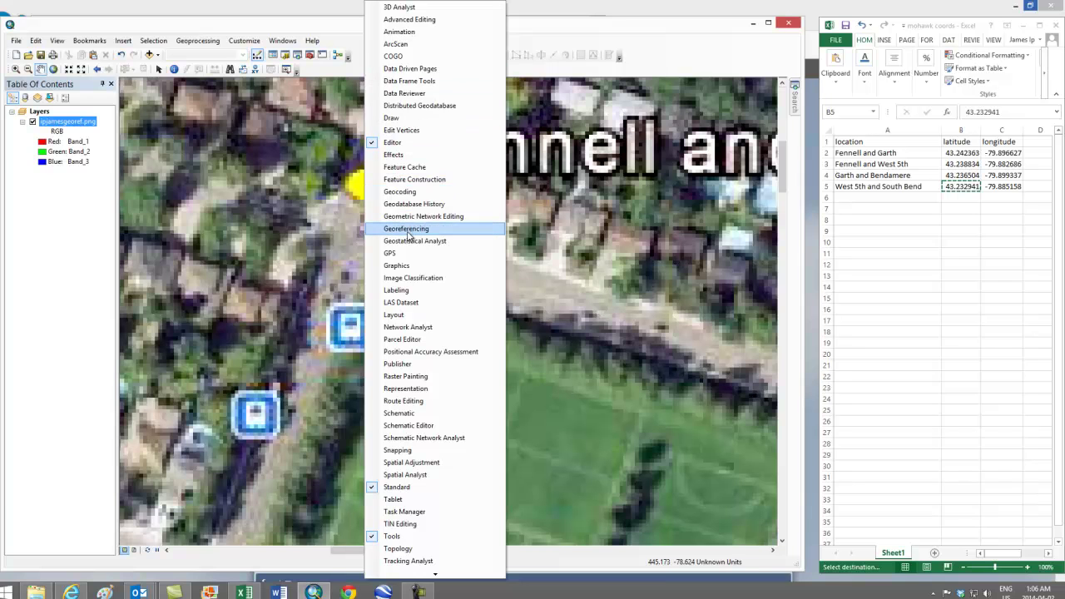
{"action": "left_click", "coordinate": [407, 229]}
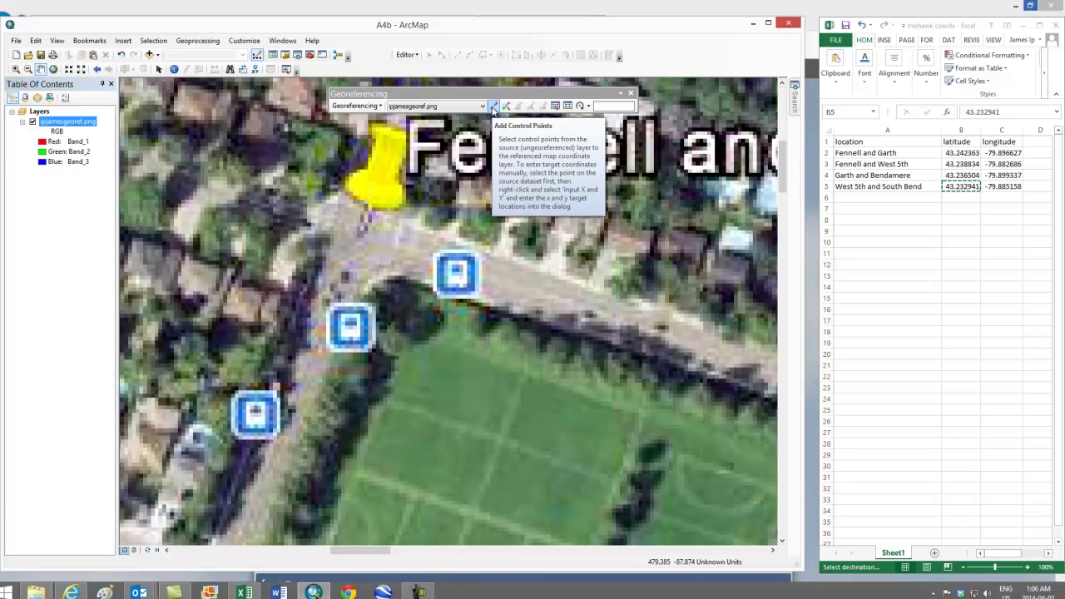
Step: Place a control point at the tip of the Fennell and Garth pin and open its X and Y coordinate entry
{"action": "left_click", "coordinate": [493, 106]}
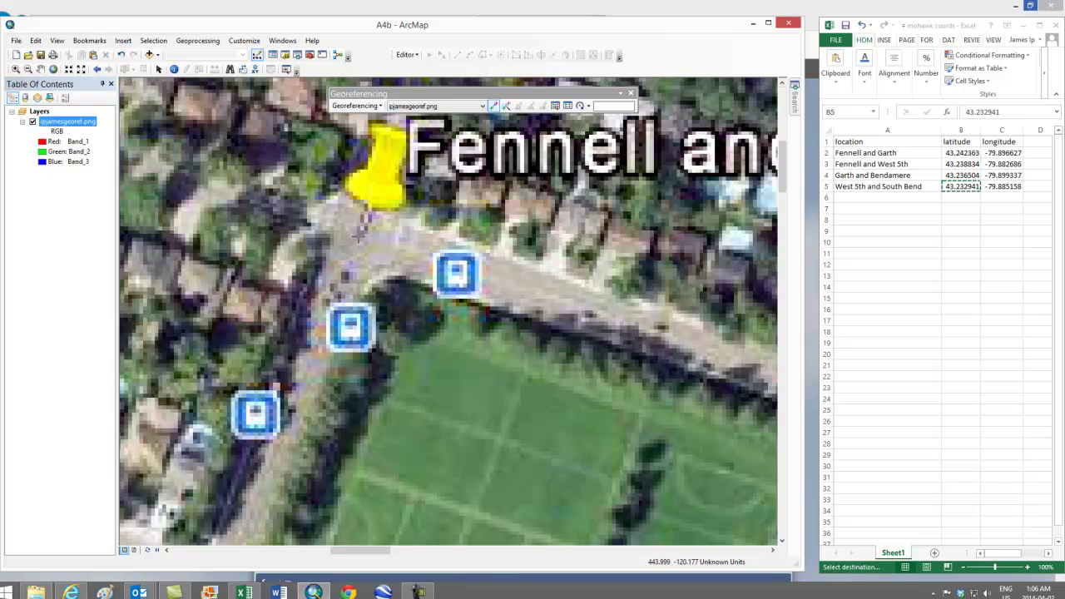
{"action": "left_click", "coordinate": [359, 233]}
{"action": "right_click", "coordinate": [394, 285]}
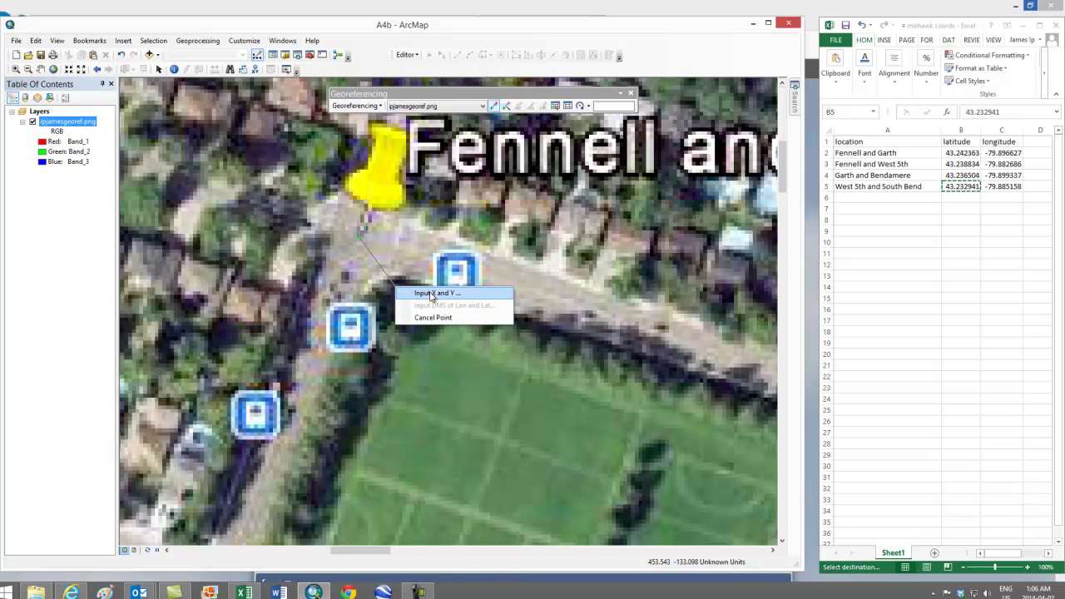
{"action": "left_click", "coordinate": [436, 293]}
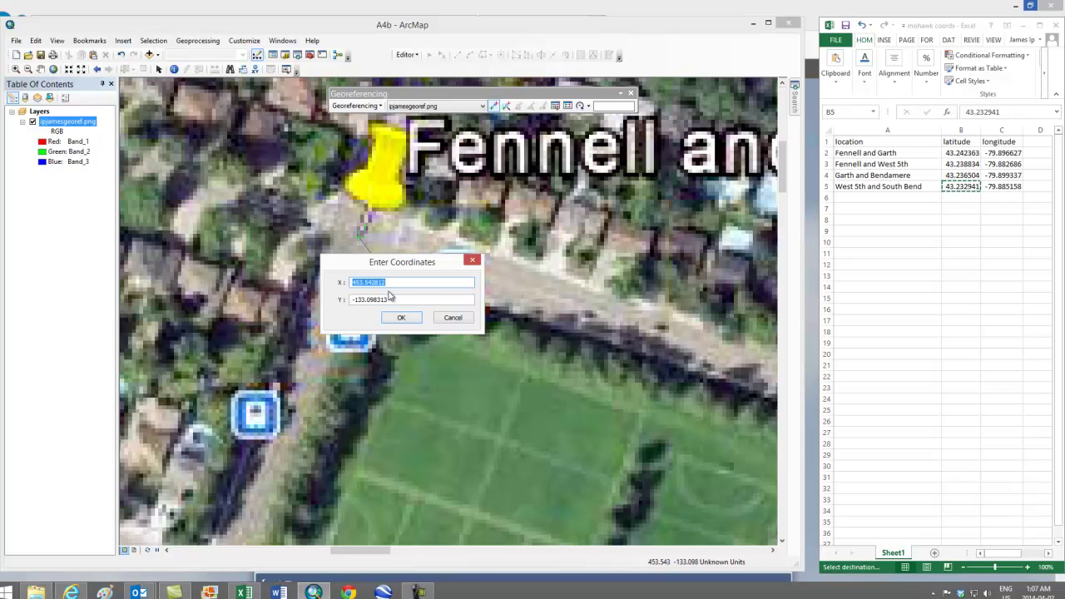
Step: Copy the Fennell and Garth coordinates from the spreadsheet into the control point: X -79.896627, Y 43.242363
{"action": "left_click", "coordinate": [1003, 155]}
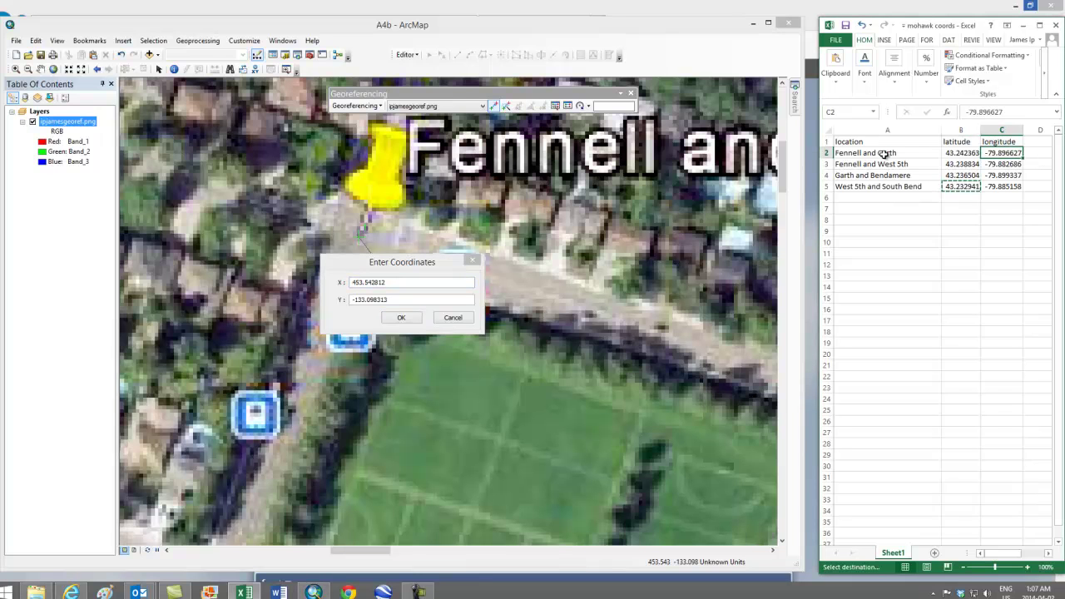
{"action": "key", "text": "ctrl+c"}
{"action": "double_click", "coordinate": [397, 284]}
{"action": "key", "text": "ctrl+v"}
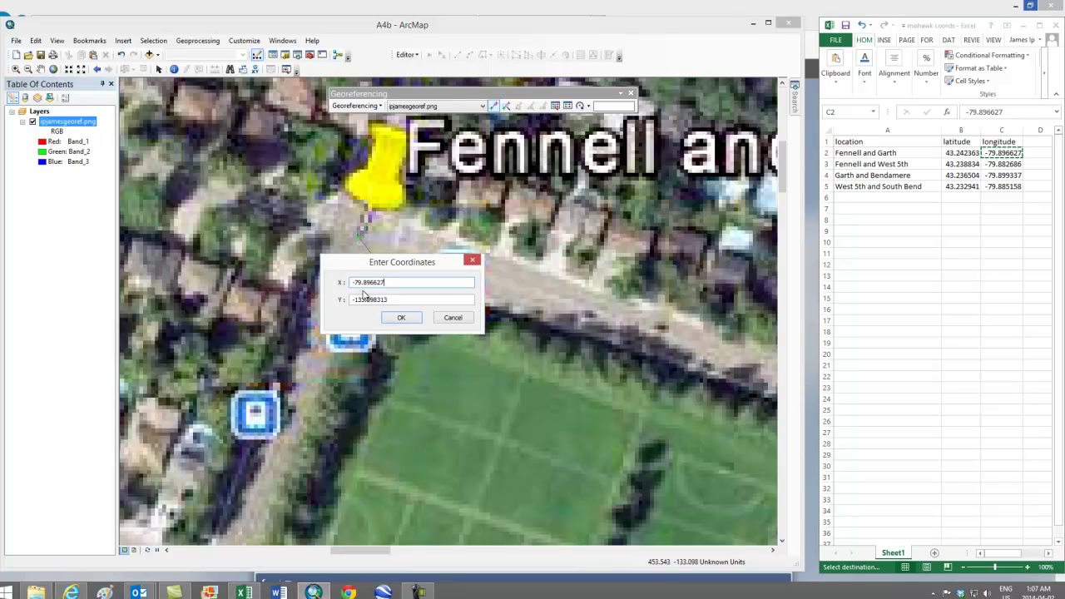
{"action": "left_click", "coordinate": [957, 154]}
{"action": "key", "text": "ctrl+c"}
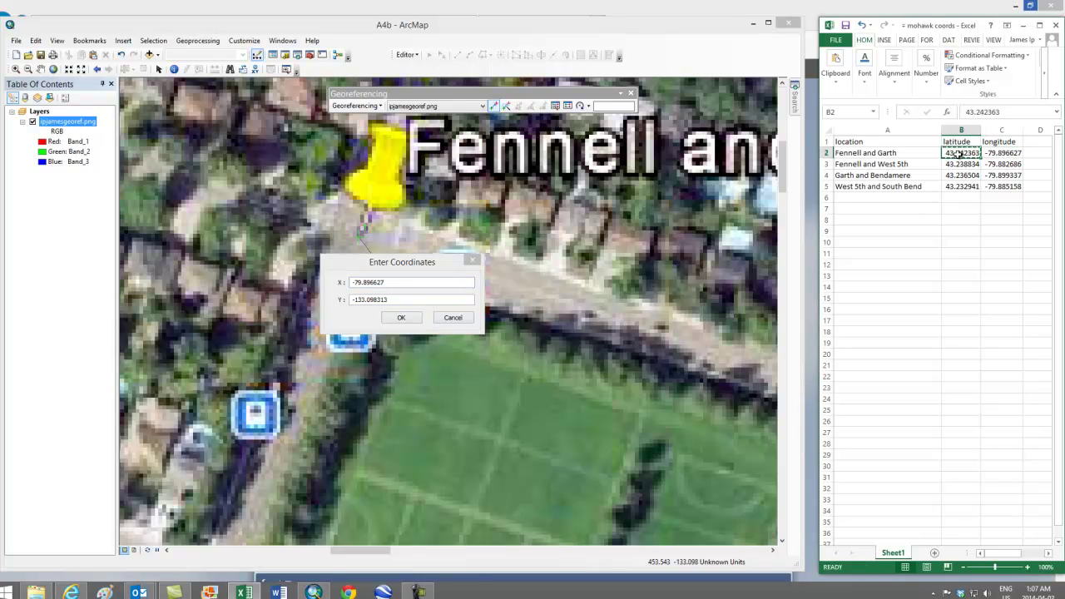
{"action": "double_click", "coordinate": [392, 300]}
{"action": "key", "text": "ctrl+v"}
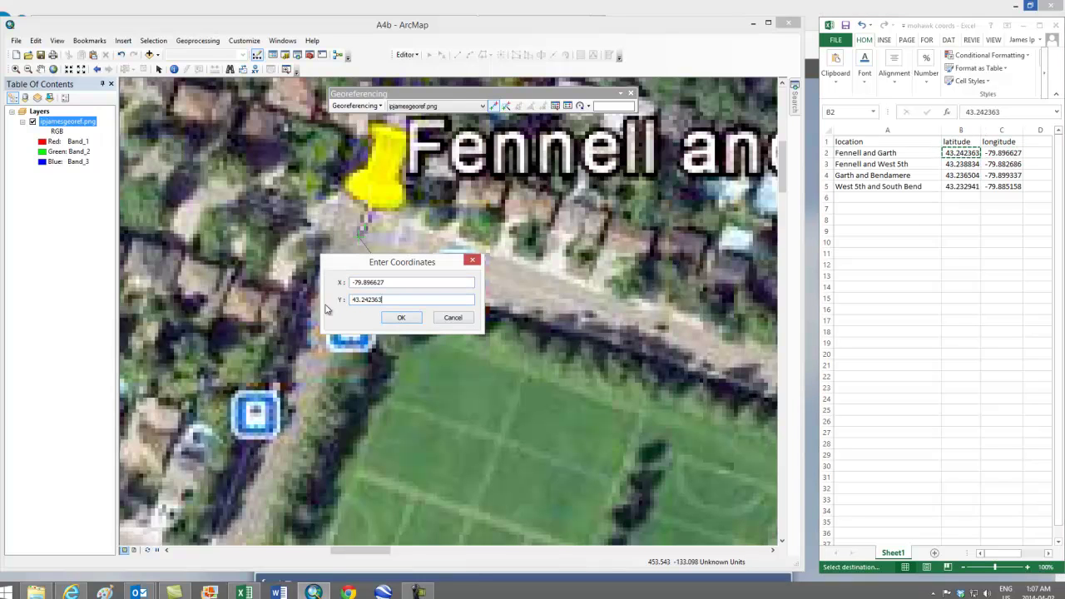
{"action": "left_click", "coordinate": [402, 318]}
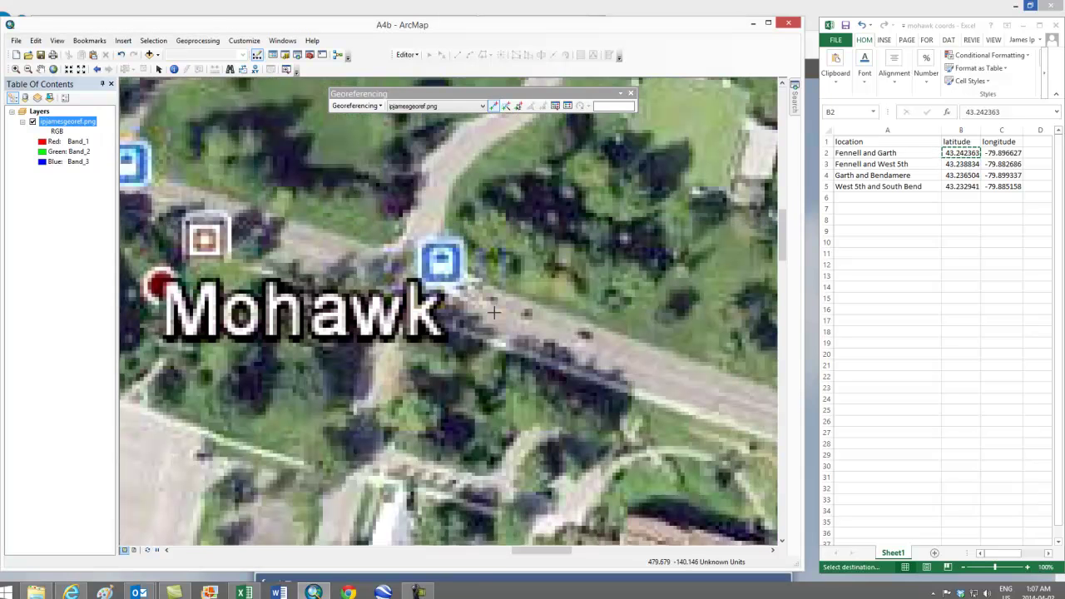
Step: Place a control point at the tip of the Fennell and West 5th pin and open its X and Y coordinate entry
{"action": "scroll", "coordinate": [493, 312], "scroll_direction": "down", "scroll_amount": 1}
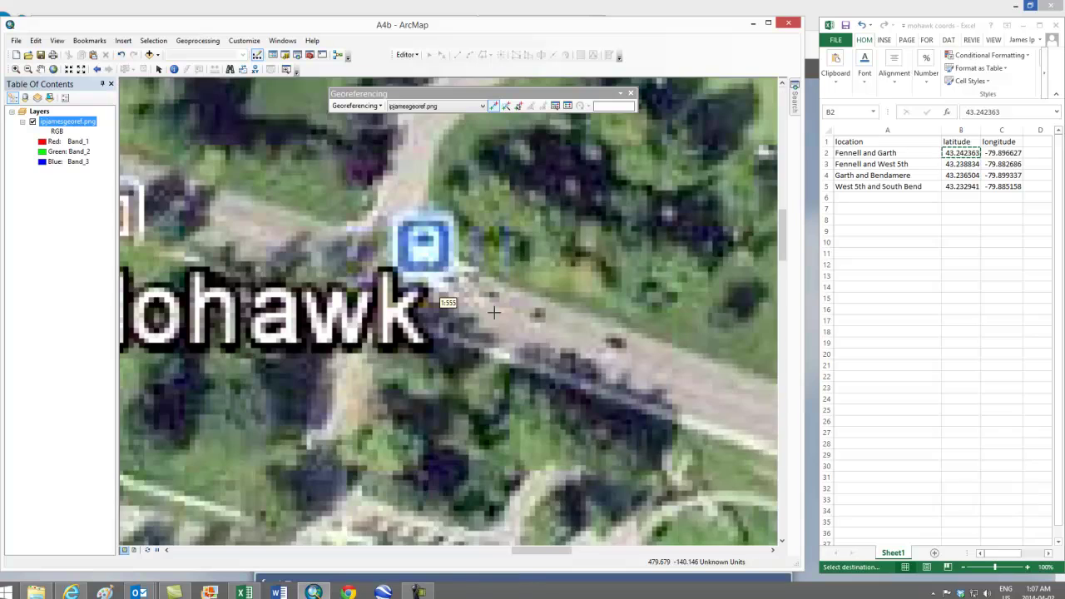
{"action": "scroll", "coordinate": [494, 312], "scroll_direction": "up", "scroll_amount": 2}
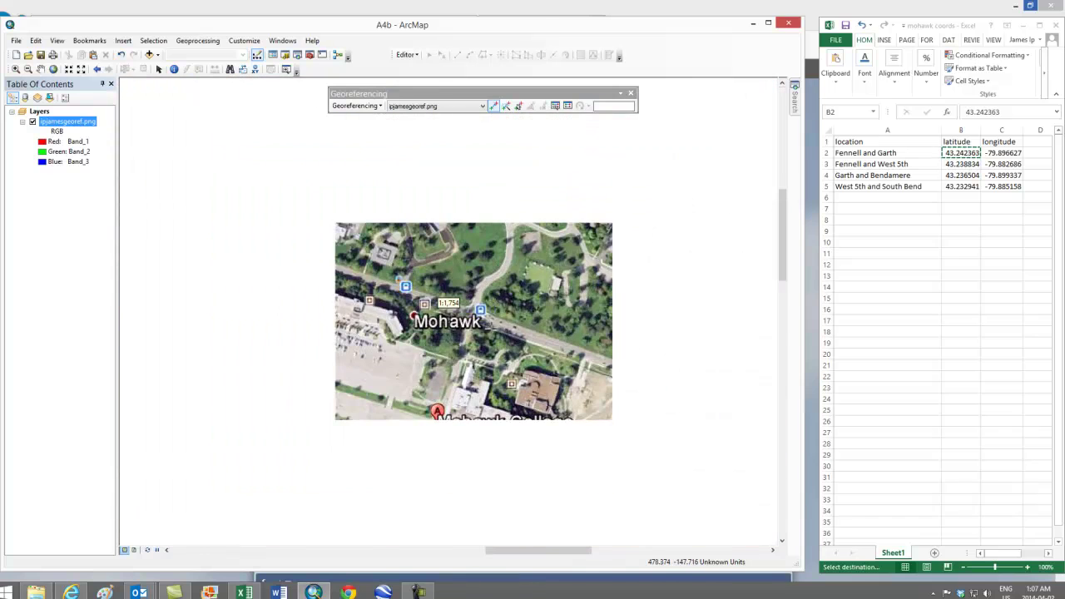
{"action": "scroll", "coordinate": [436, 301], "scroll_direction": "up", "scroll_amount": 2}
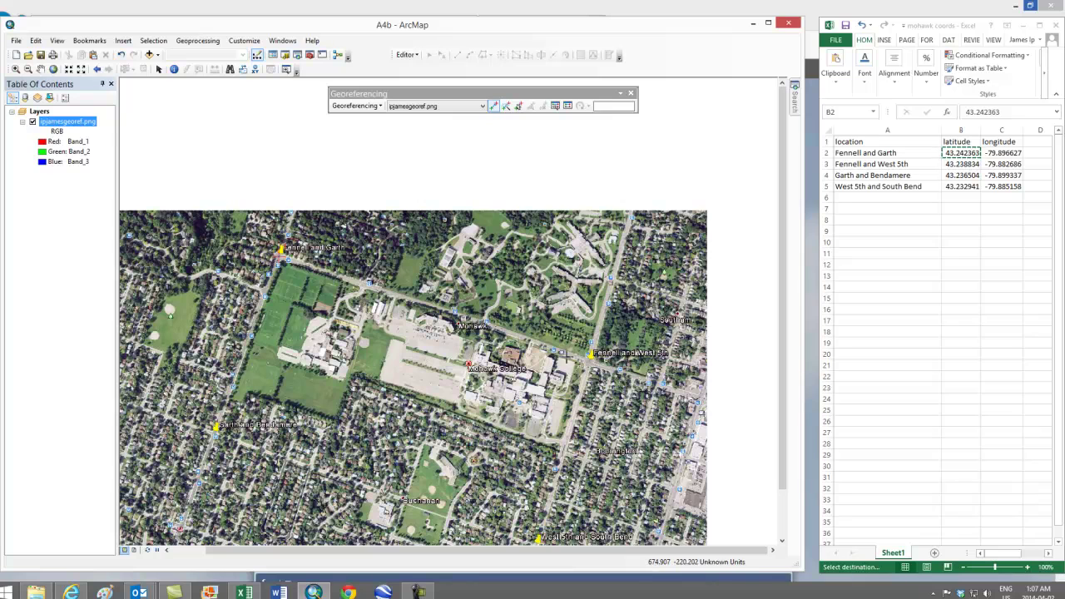
{"action": "scroll", "coordinate": [590, 359], "scroll_direction": "up", "scroll_amount": 1}
{"action": "scroll", "coordinate": [593, 364], "scroll_direction": "up", "scroll_amount": 4}
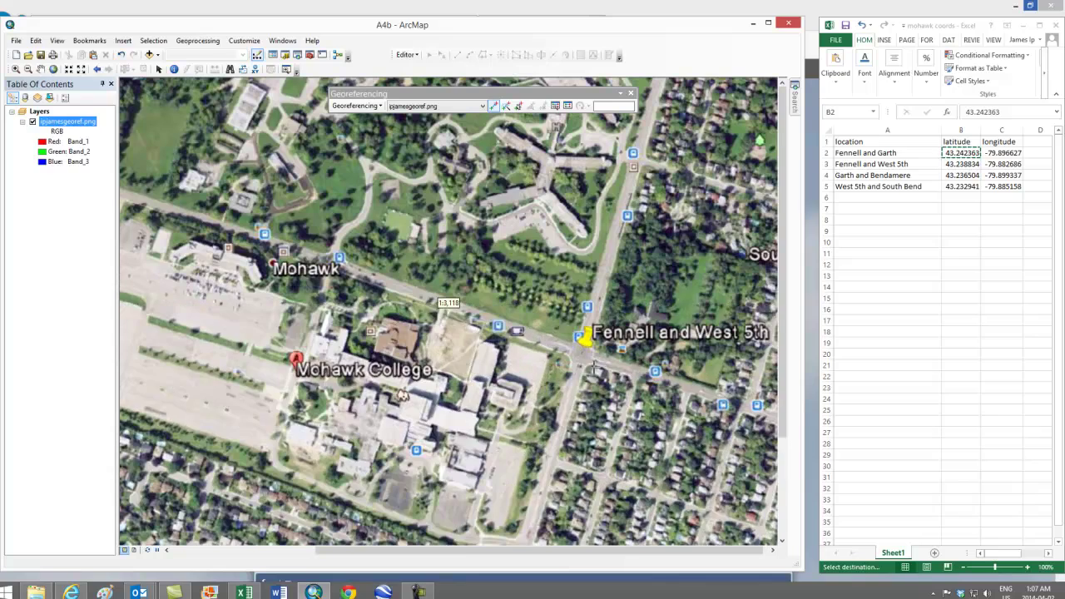
{"action": "scroll", "coordinate": [559, 342], "scroll_direction": "up", "scroll_amount": 2}
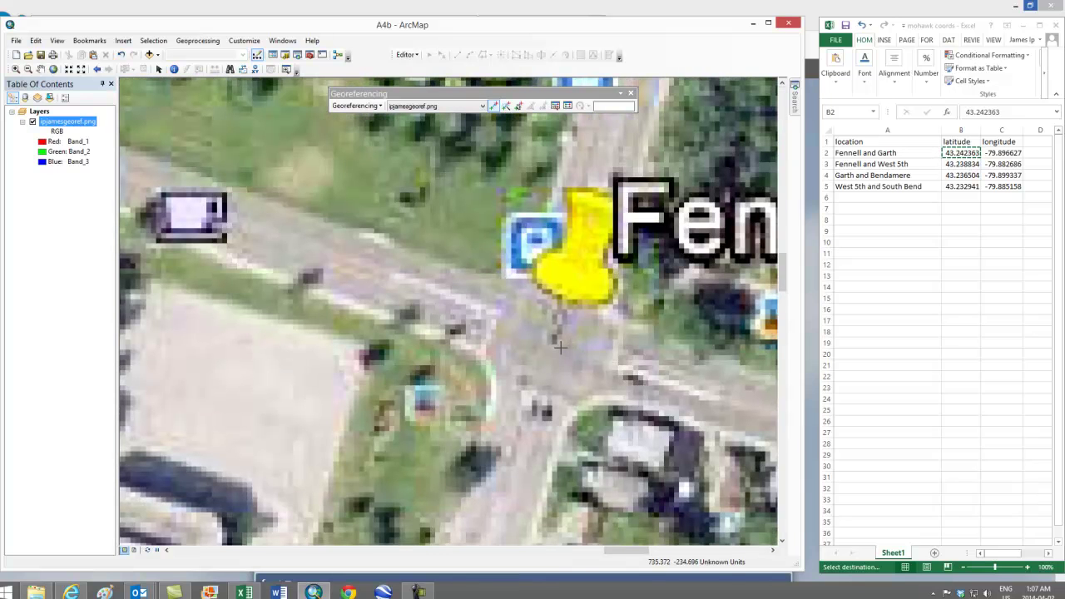
{"action": "left_click", "coordinate": [494, 106]}
{"action": "left_click", "coordinate": [554, 339]}
{"action": "right_click", "coordinate": [463, 331]}
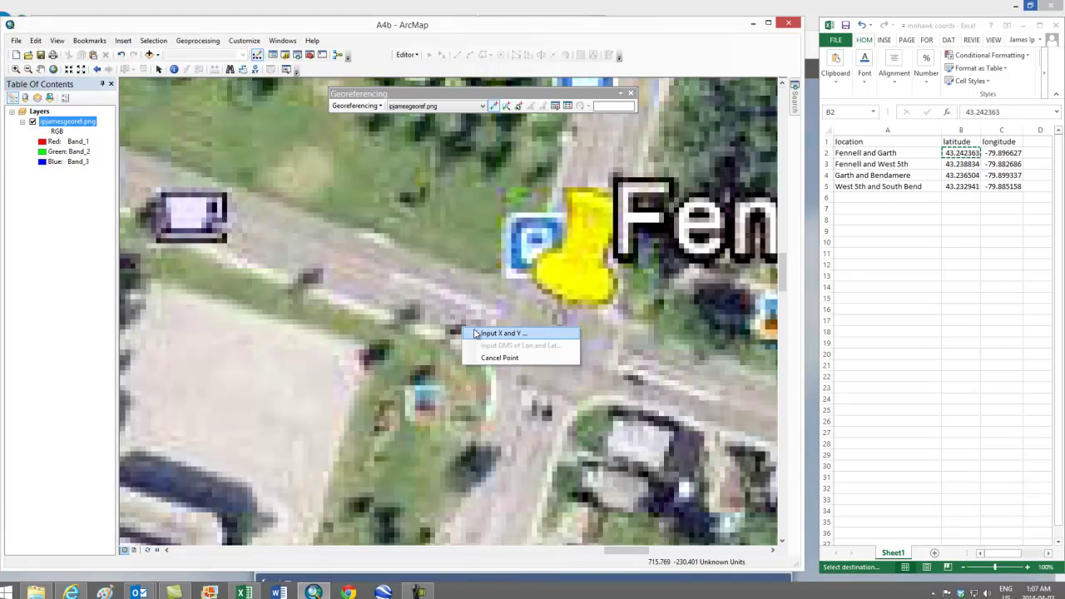
{"action": "left_click", "coordinate": [503, 334]}
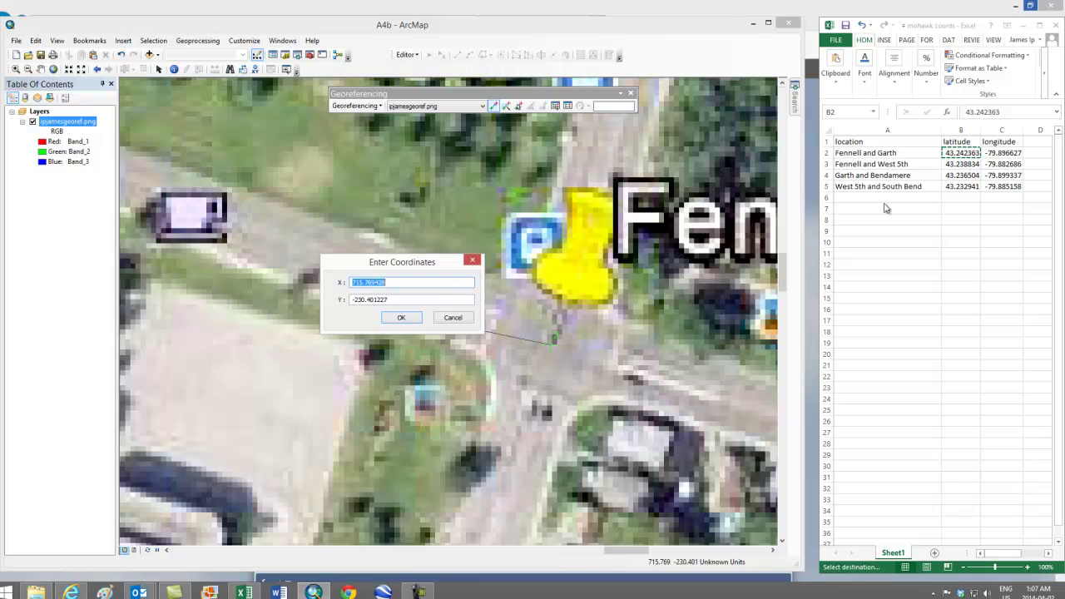
Step: Copy the Fennell and West 5th coordinates from the spreadsheet into the control point: X -79.882686, Y 43.238834
{"action": "left_click", "coordinate": [1005, 164]}
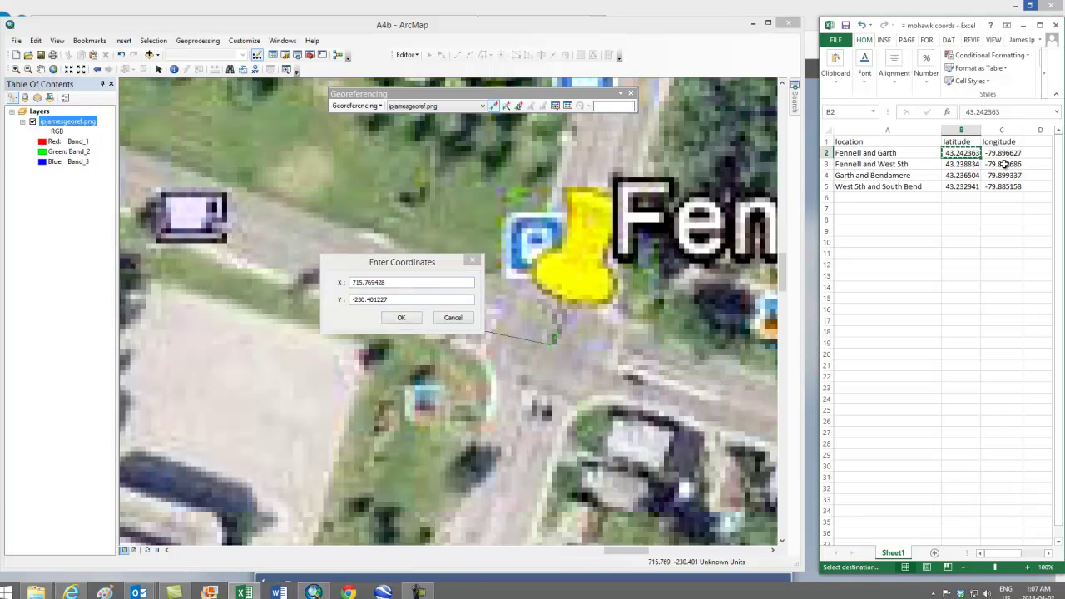
{"action": "key", "text": "ctrl+c"}
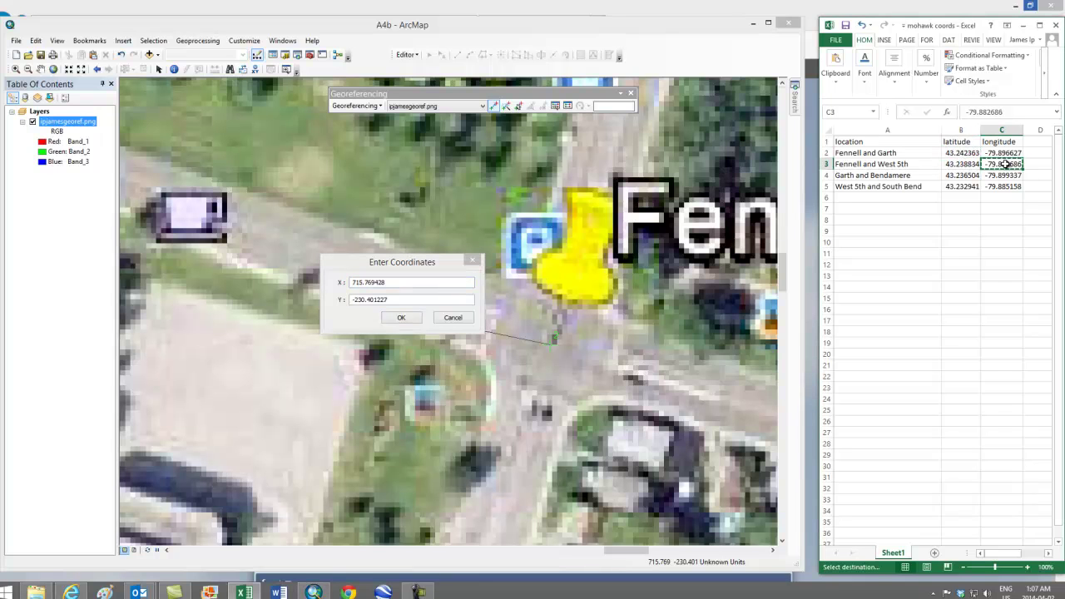
{"action": "double_click", "coordinate": [396, 284]}
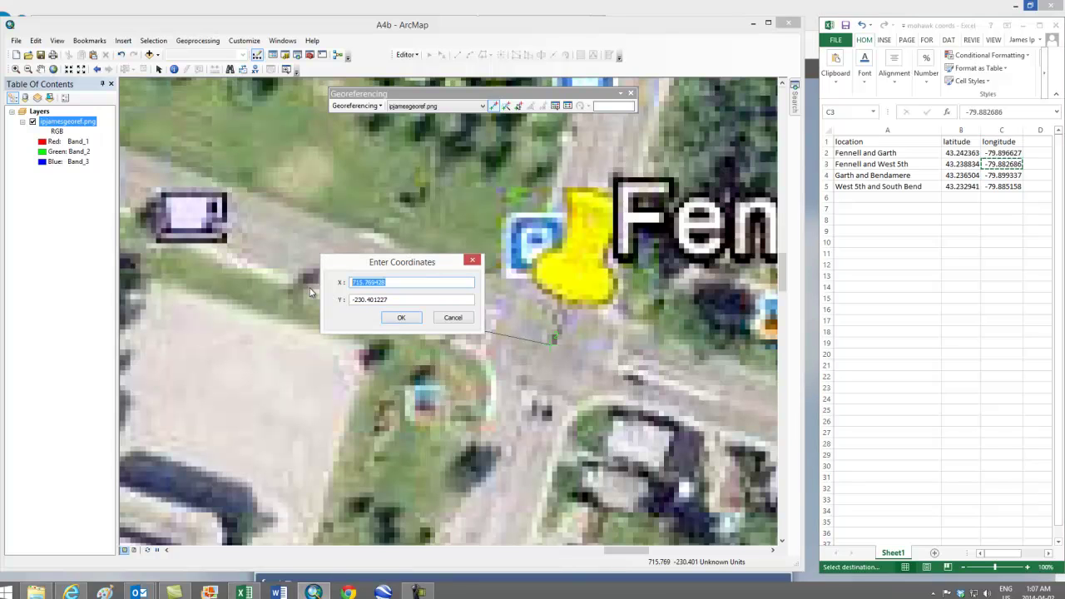
{"action": "key", "text": "ctrl+v"}
{"action": "left_click", "coordinate": [961, 164]}
{"action": "right_click", "coordinate": [962, 164]}
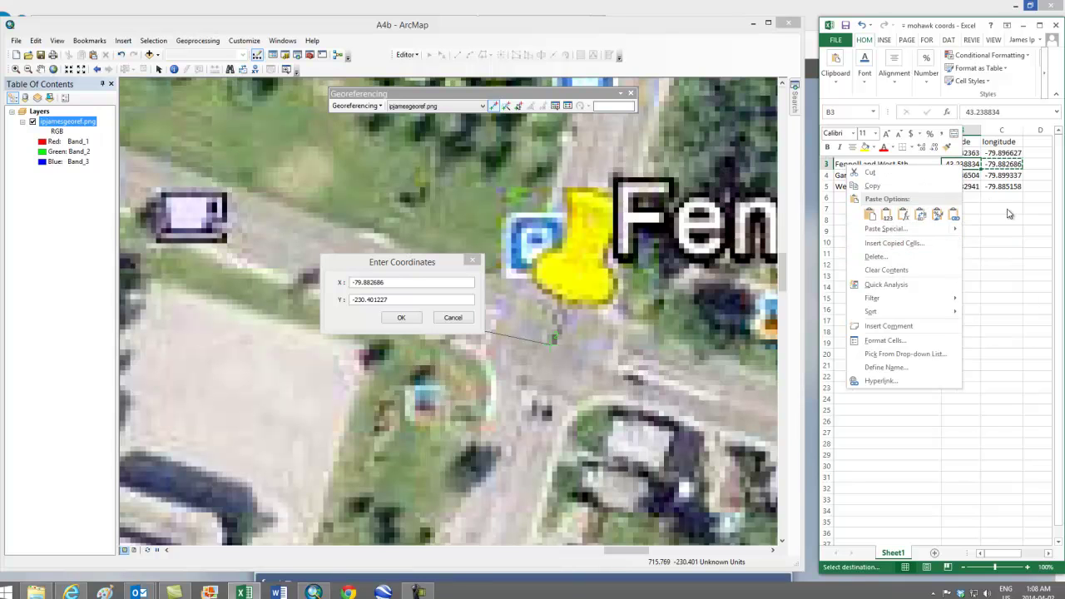
{"action": "left_click", "coordinate": [973, 170]}
{"action": "key", "text": "ctrl+c"}
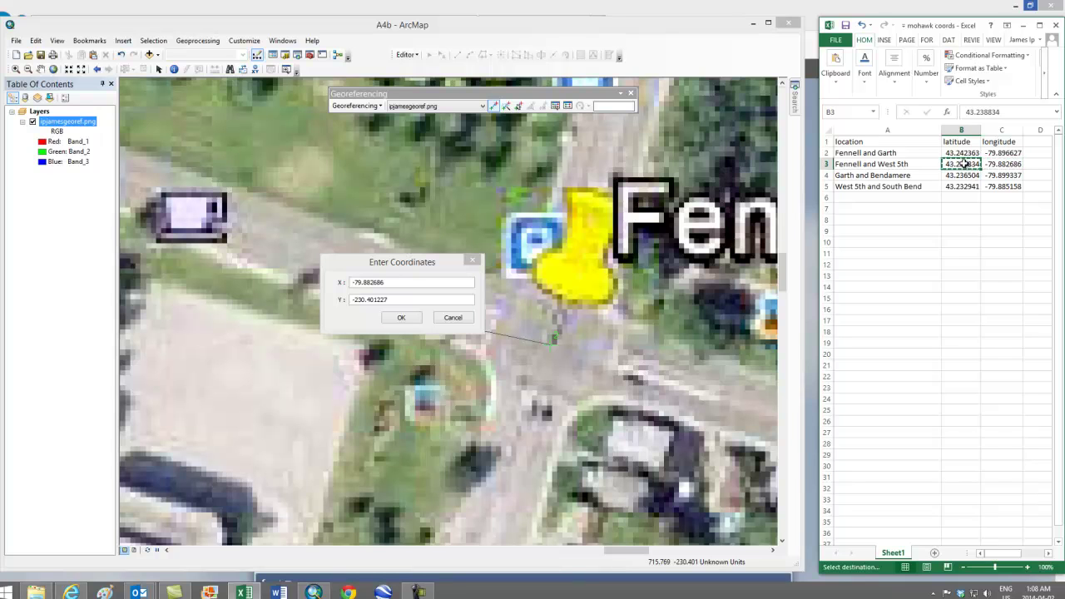
{"action": "double_click", "coordinate": [417, 303]}
{"action": "key", "text": "ctrl+v"}
{"action": "left_click", "coordinate": [405, 321]}
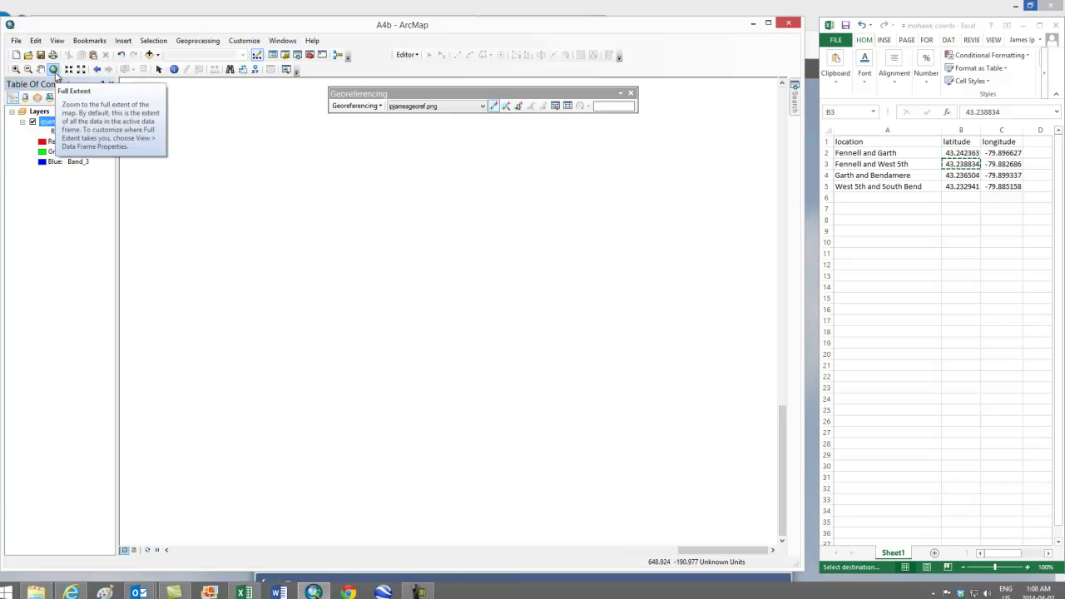
Step: Place a control point at the tip of the Garth and Bendamere pin and open its X and Y coordinate entry
{"action": "left_click", "coordinate": [53, 70]}
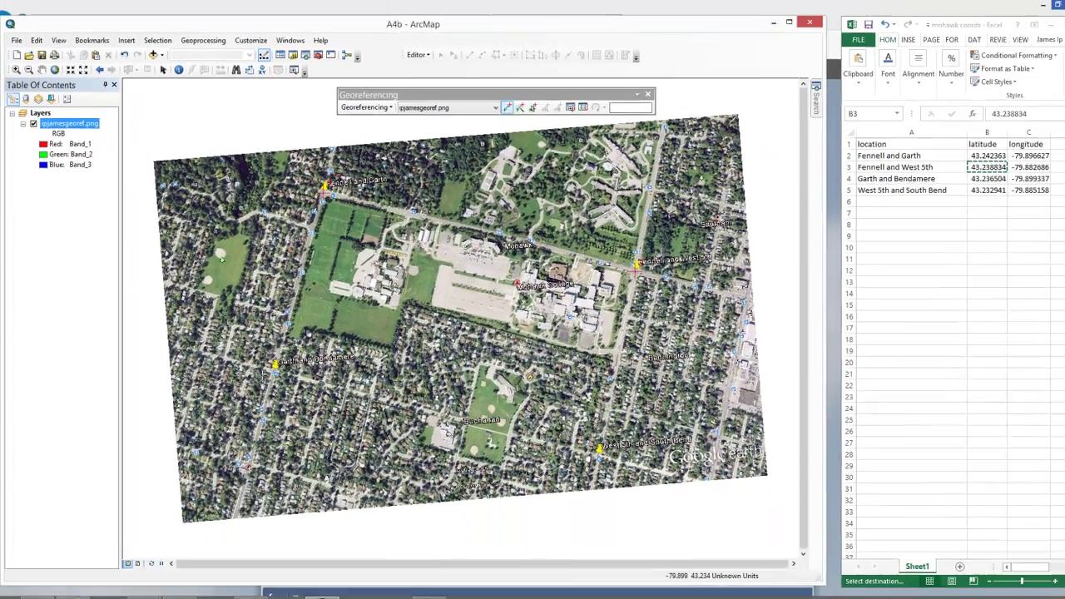
{"action": "scroll", "coordinate": [247, 347], "scroll_direction": "down", "scroll_amount": 2}
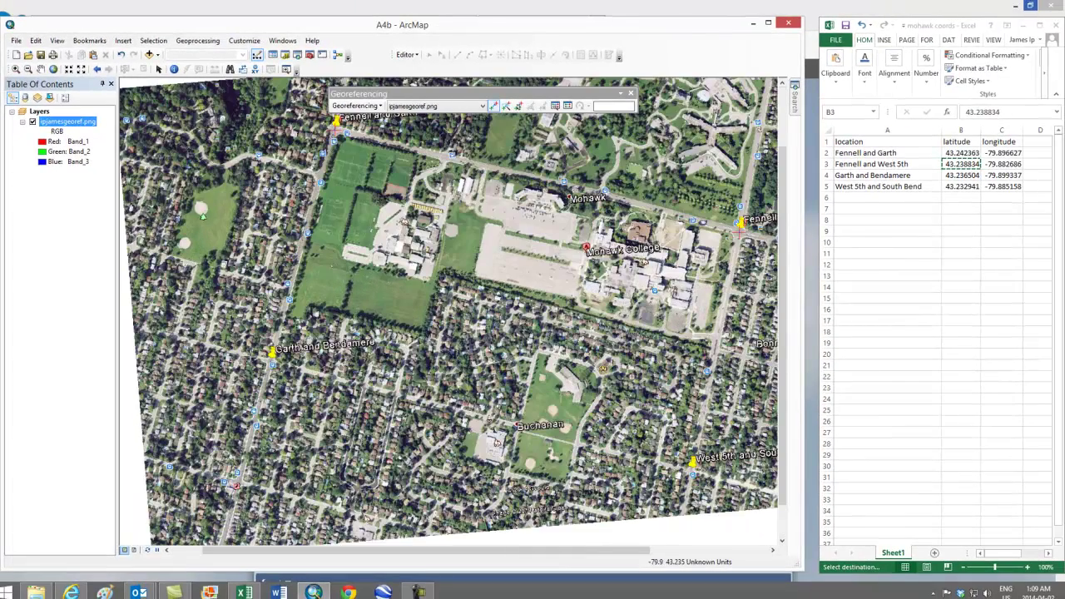
{"action": "scroll", "coordinate": [250, 358], "scroll_direction": "down", "scroll_amount": 1}
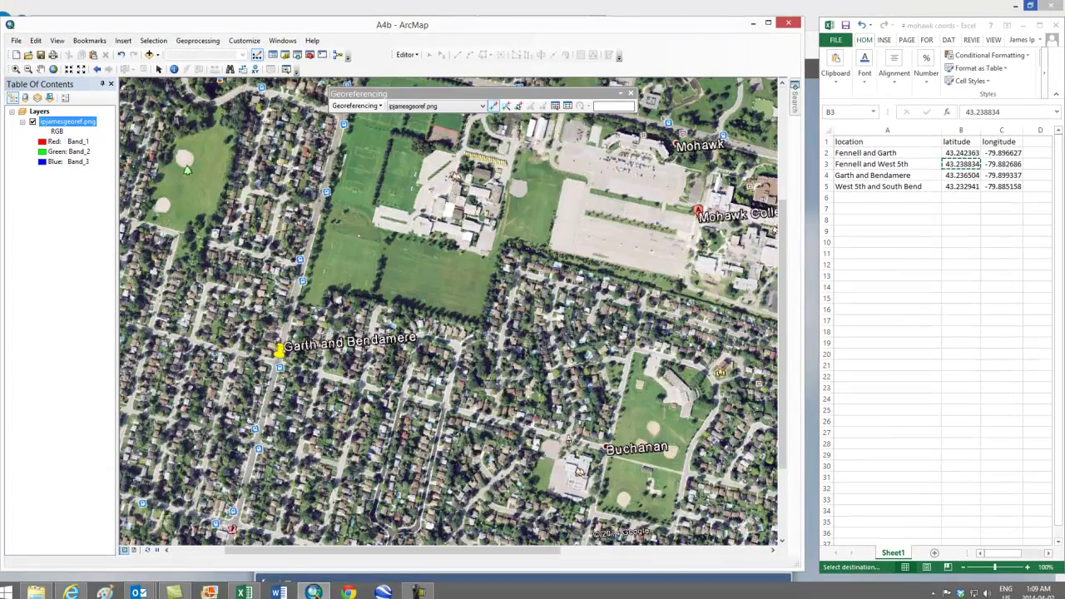
{"action": "scroll", "coordinate": [256, 366], "scroll_direction": "down", "scroll_amount": 1}
{"action": "scroll", "coordinate": [259, 376], "scroll_direction": "down", "scroll_amount": 1}
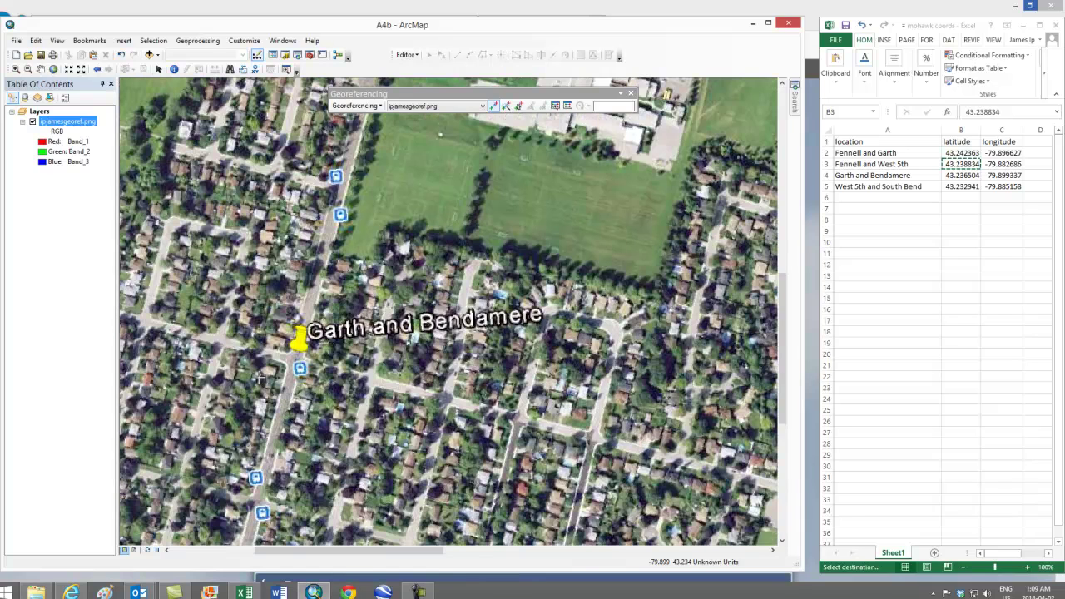
{"action": "scroll", "coordinate": [266, 369], "scroll_direction": "down", "scroll_amount": 1}
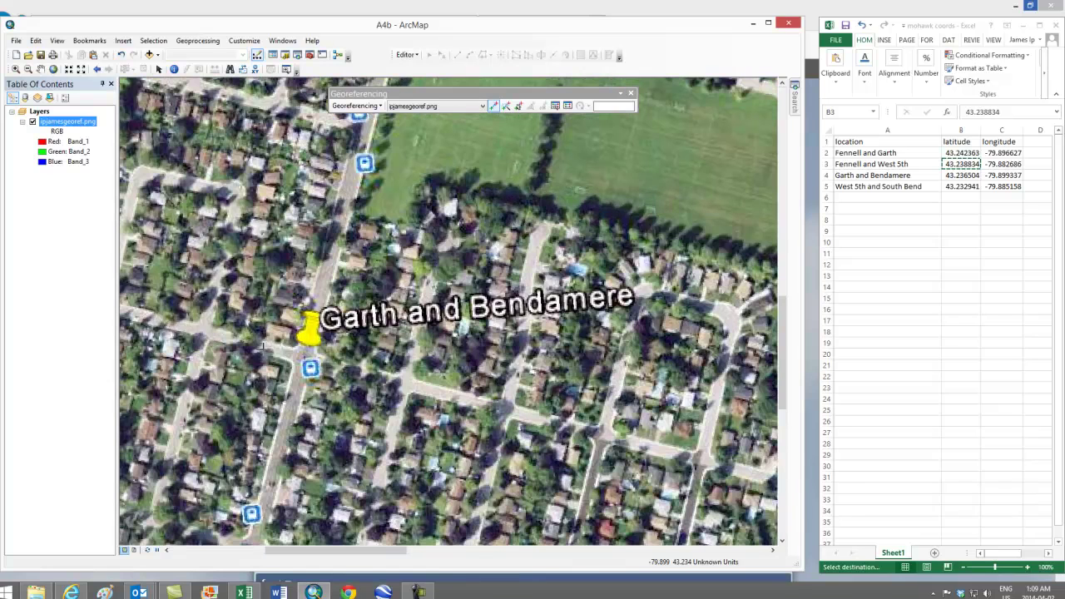
{"action": "scroll", "coordinate": [258, 358], "scroll_direction": "down", "scroll_amount": 1}
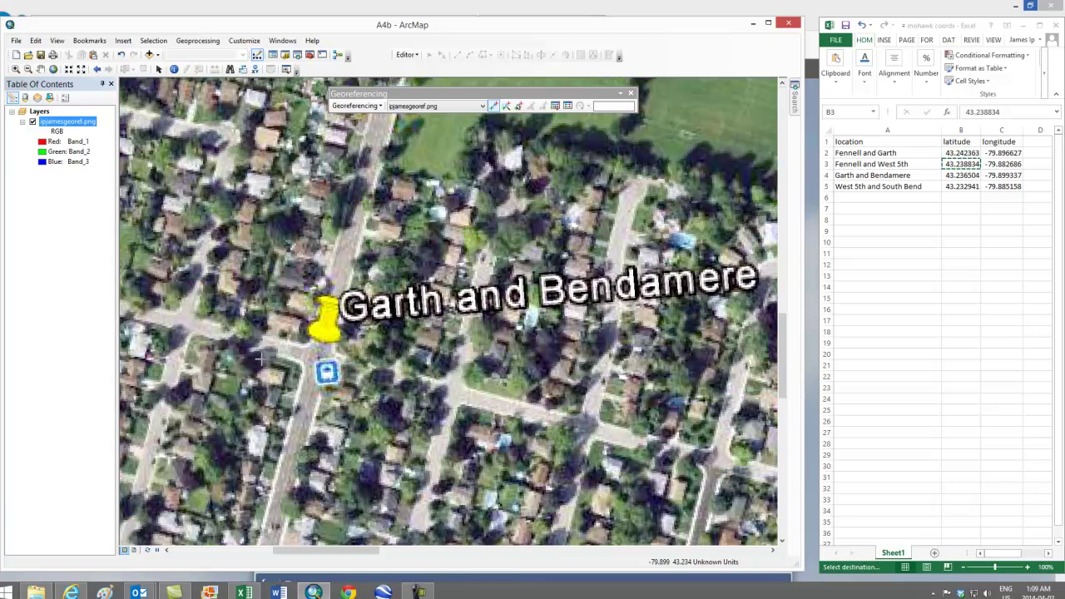
{"action": "scroll", "coordinate": [259, 358], "scroll_direction": "down", "scroll_amount": 1}
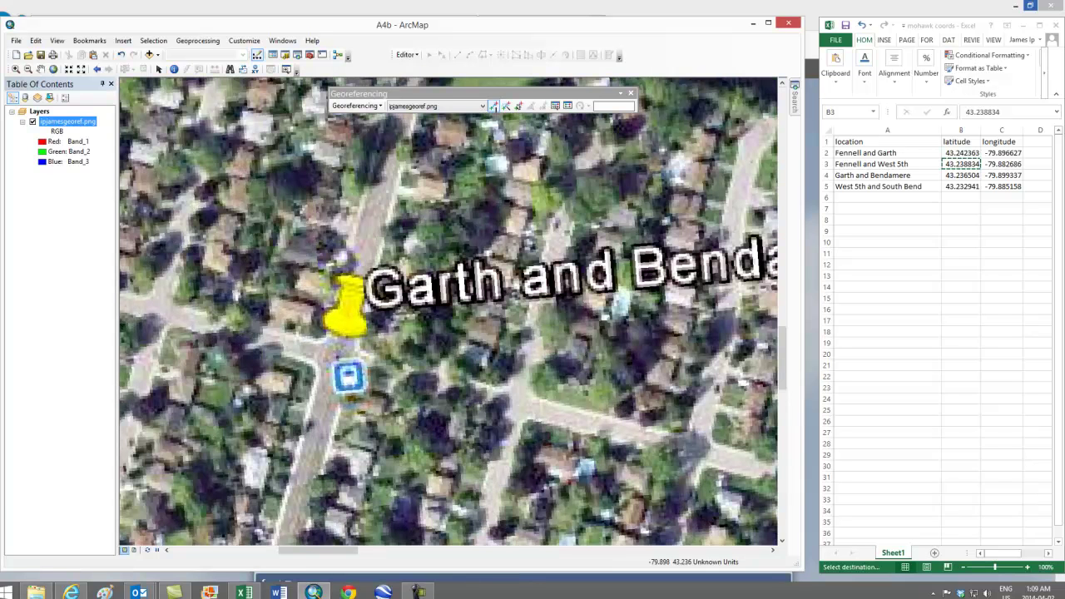
{"action": "left_click", "coordinate": [493, 105]}
{"action": "left_click", "coordinate": [337, 364]}
{"action": "right_click", "coordinate": [441, 331]}
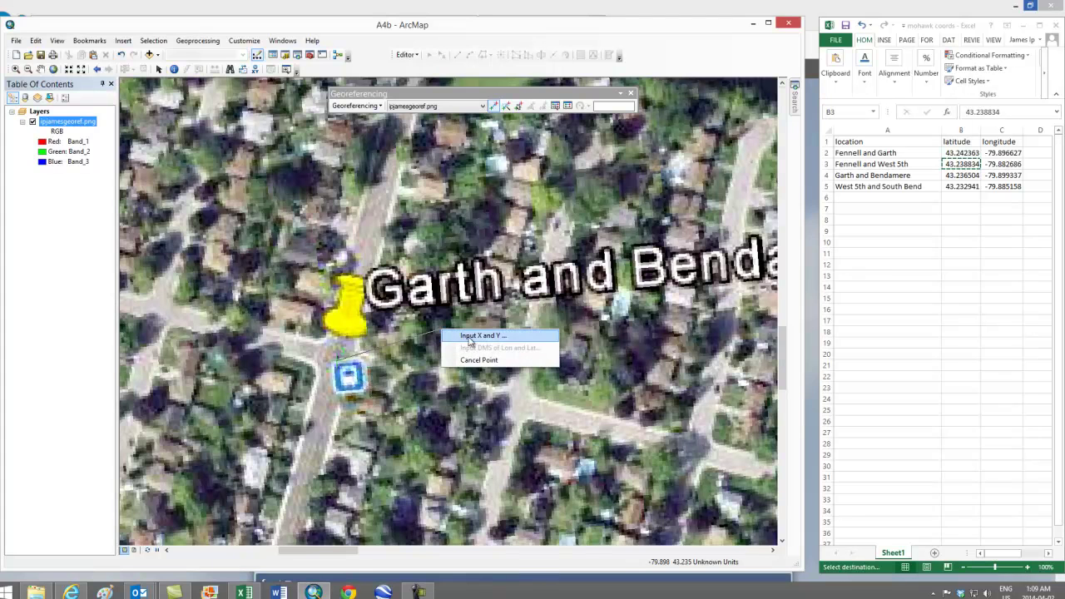
{"action": "left_click", "coordinate": [471, 337]}
Step: Copy the Garth and Bendamere coordinates from the spreadsheet into the control point: X -79.899337, Y 43.236504
{"action": "left_click", "coordinate": [992, 176]}
{"action": "key", "text": "ctrl+c"}
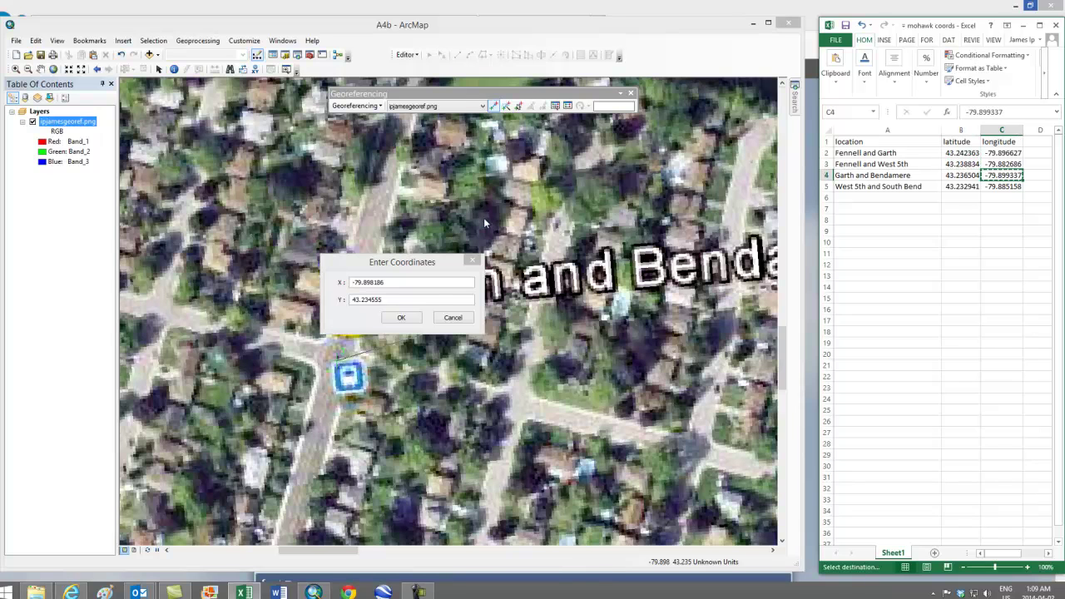
{"action": "left_click_drag", "start_coordinate": [393, 283], "coordinate": [320, 289]}
{"action": "key", "text": "ctrl+v"}
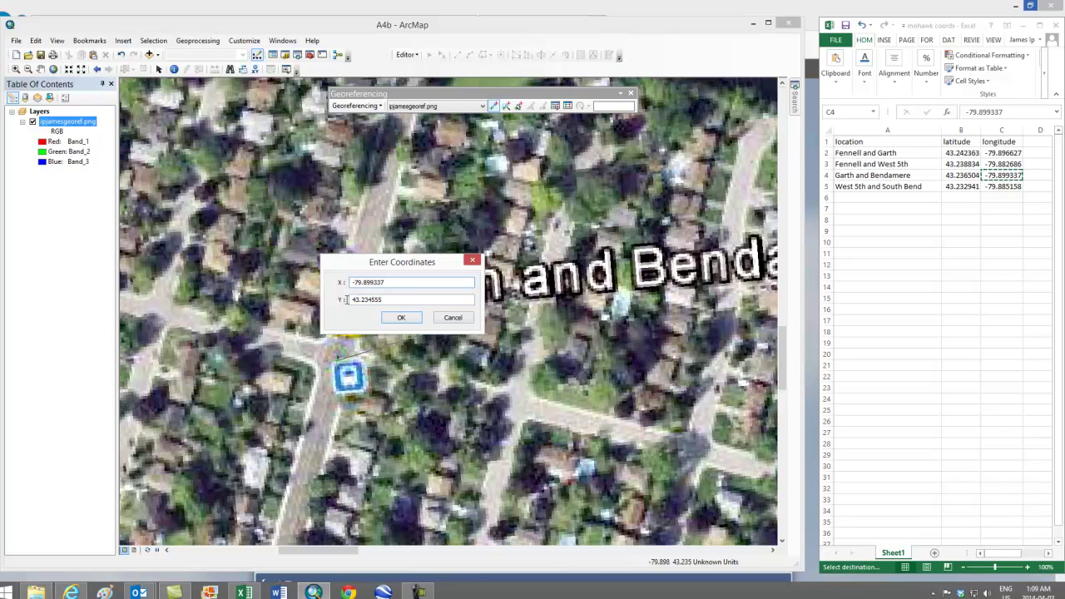
{"action": "left_click", "coordinate": [961, 175]}
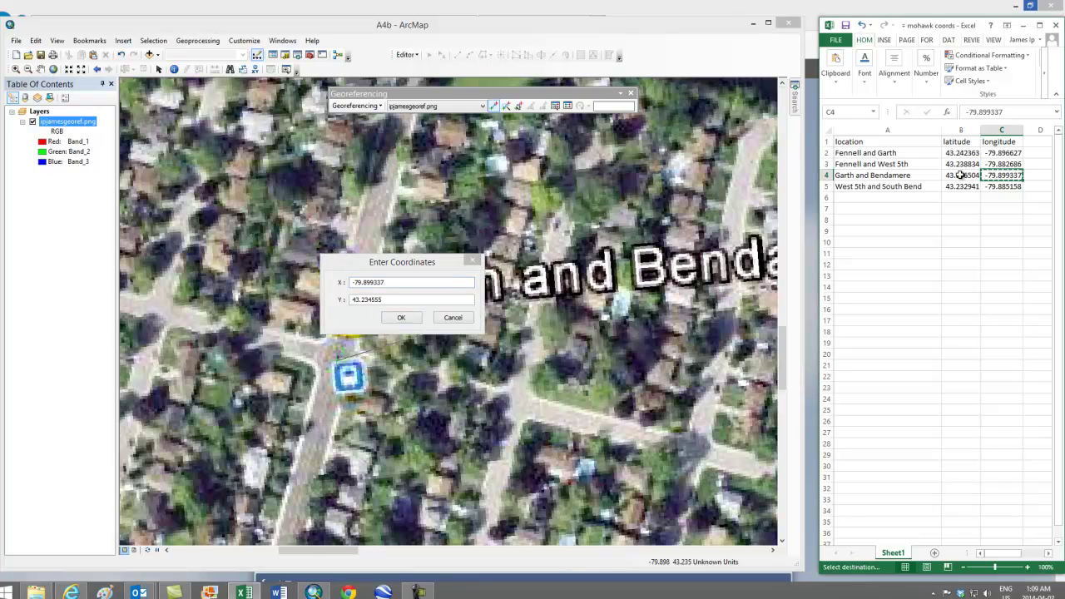
{"action": "left_click", "coordinate": [961, 176]}
{"action": "key", "text": "ctrl+c"}
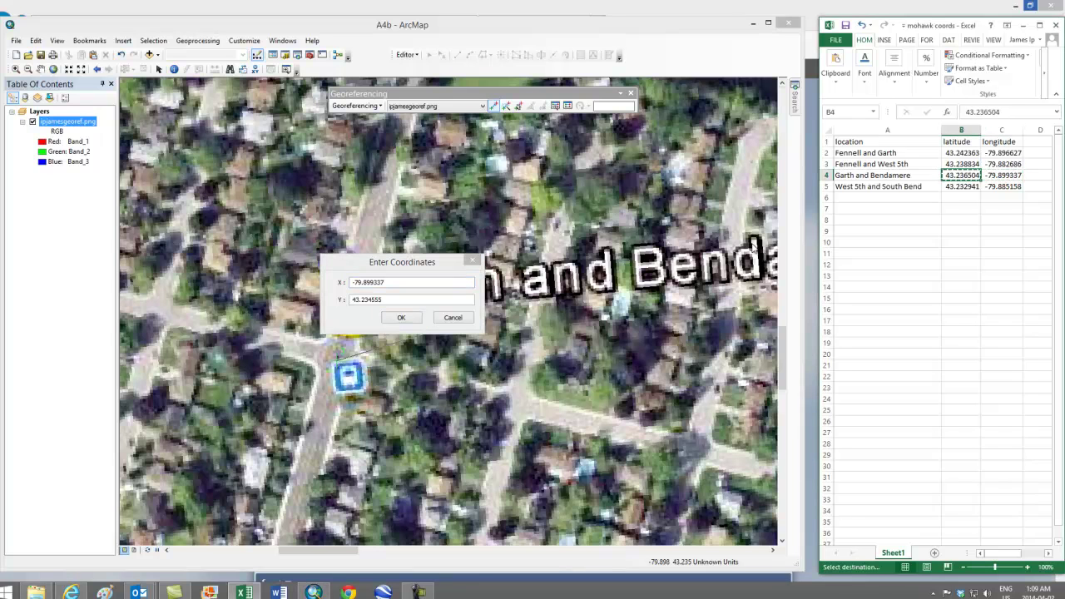
{"action": "double_click", "coordinate": [390, 299]}
{"action": "key", "text": "ctrl+v"}
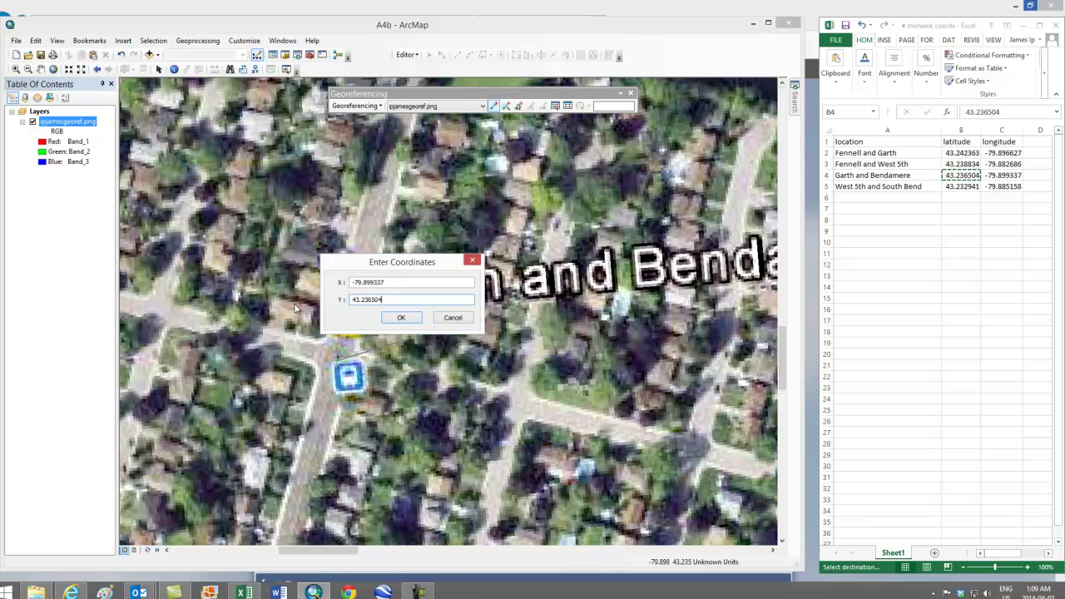
{"action": "left_click", "coordinate": [402, 317]}
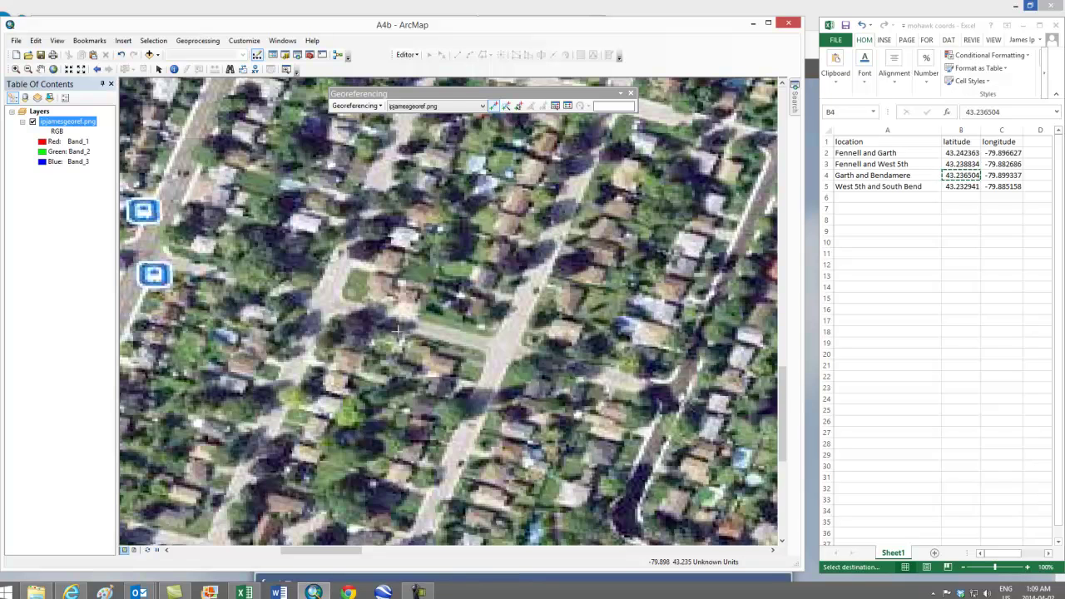
Step: Place a control point at the tip of the West 5th and South Bend pin and open its X and Y coordinate entry
{"action": "scroll", "coordinate": [398, 331], "scroll_direction": "up", "scroll_amount": 2}
{"action": "scroll", "coordinate": [398, 332], "scroll_direction": "down", "scroll_amount": 4}
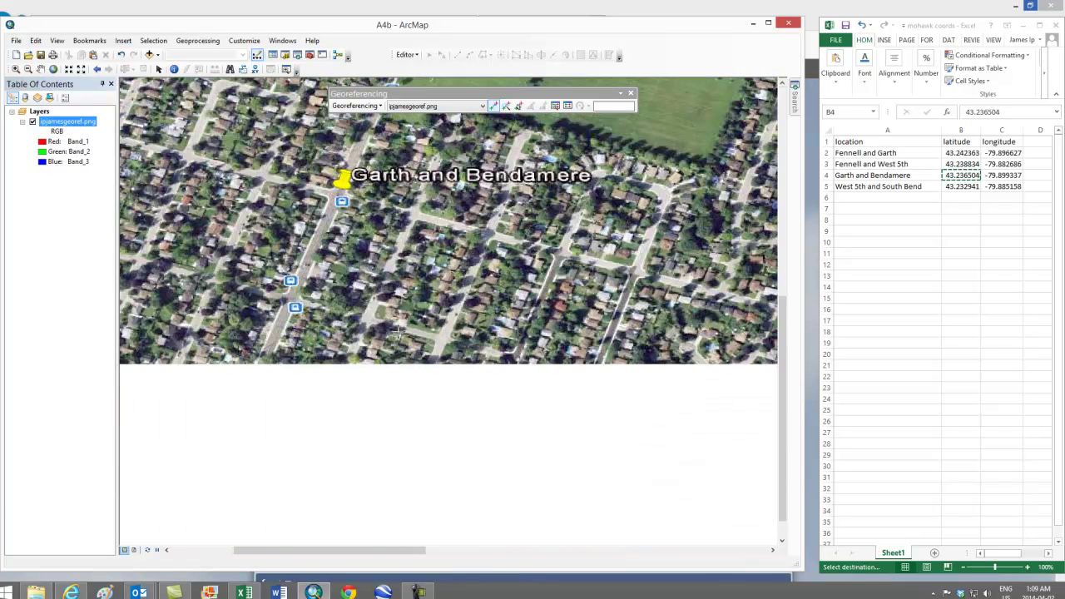
{"action": "scroll", "coordinate": [398, 331], "scroll_direction": "down", "scroll_amount": 3}
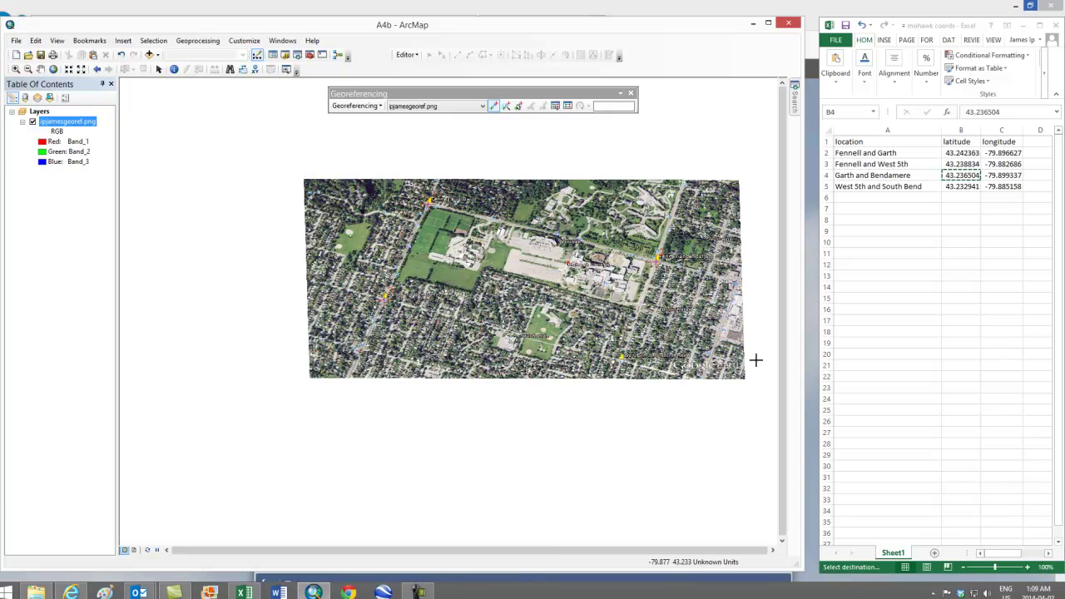
{"action": "scroll", "coordinate": [646, 366], "scroll_direction": "up", "scroll_amount": 1}
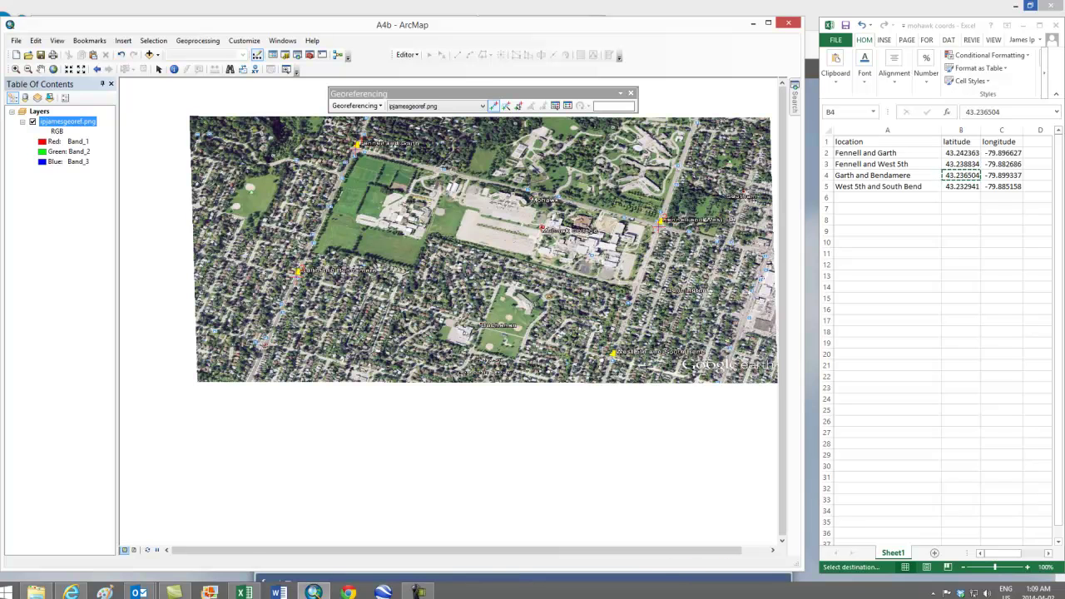
{"action": "scroll", "coordinate": [645, 366], "scroll_direction": "up", "scroll_amount": 1}
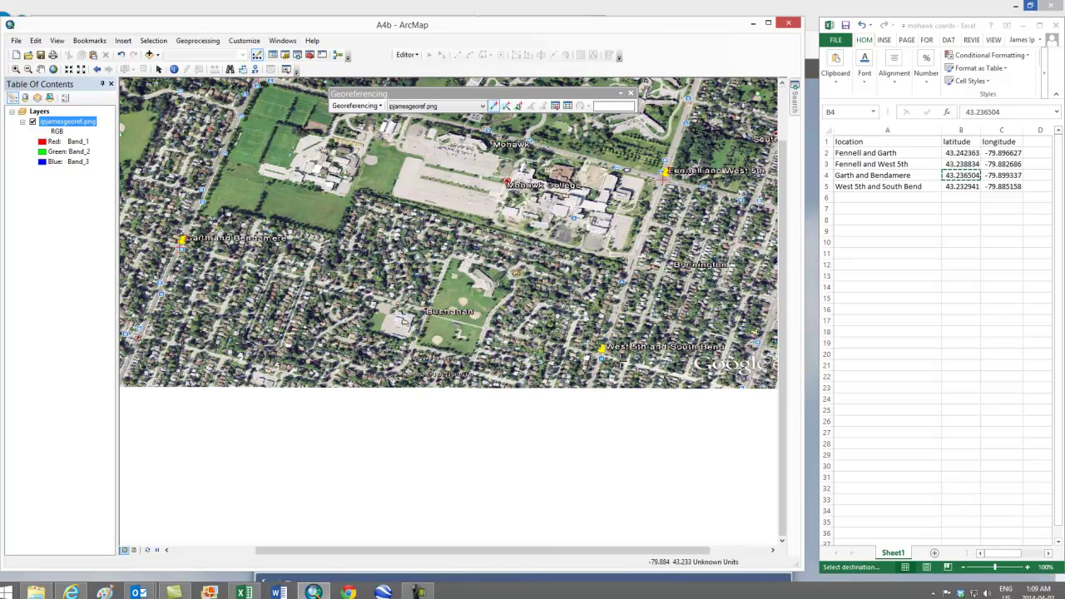
{"action": "scroll", "coordinate": [619, 363], "scroll_direction": "up", "scroll_amount": 1}
{"action": "scroll", "coordinate": [608, 357], "scroll_direction": "up", "scroll_amount": 2}
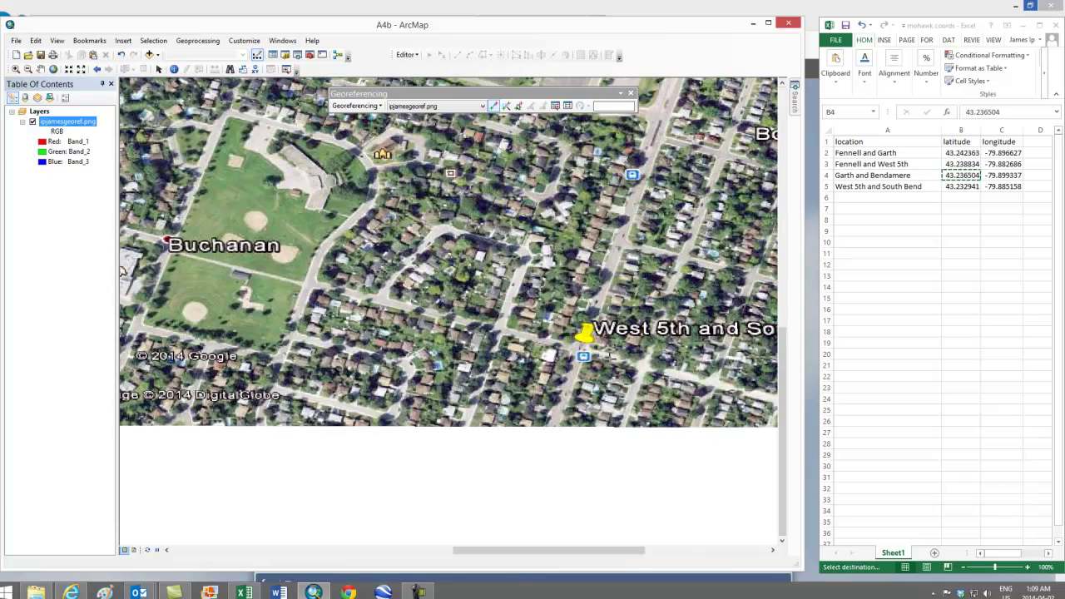
{"action": "scroll", "coordinate": [605, 356], "scroll_direction": "up", "scroll_amount": 2}
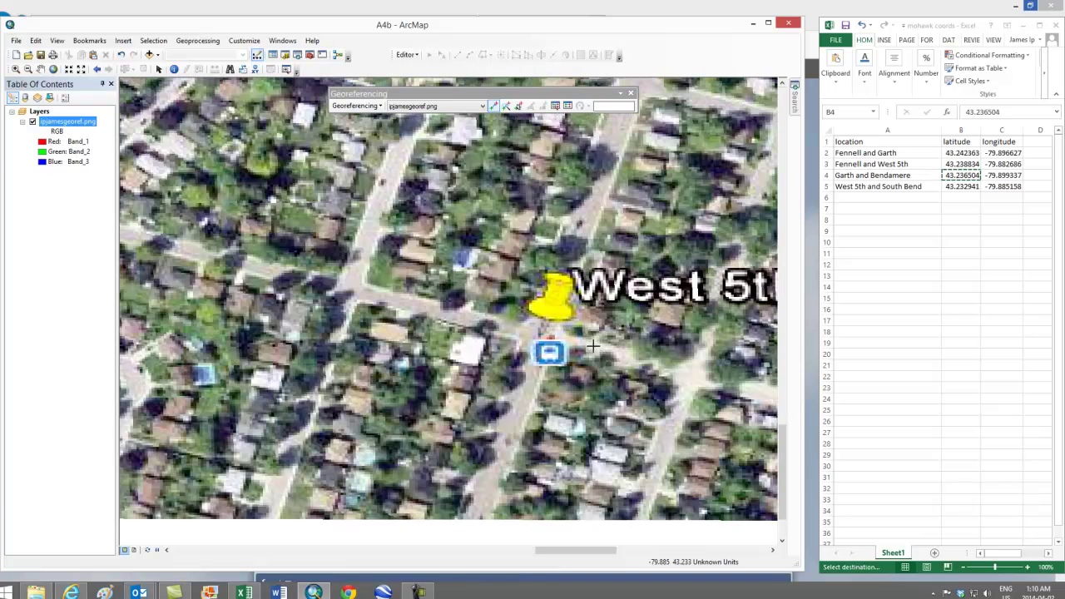
{"action": "scroll", "coordinate": [559, 328], "scroll_direction": "up", "scroll_amount": 1}
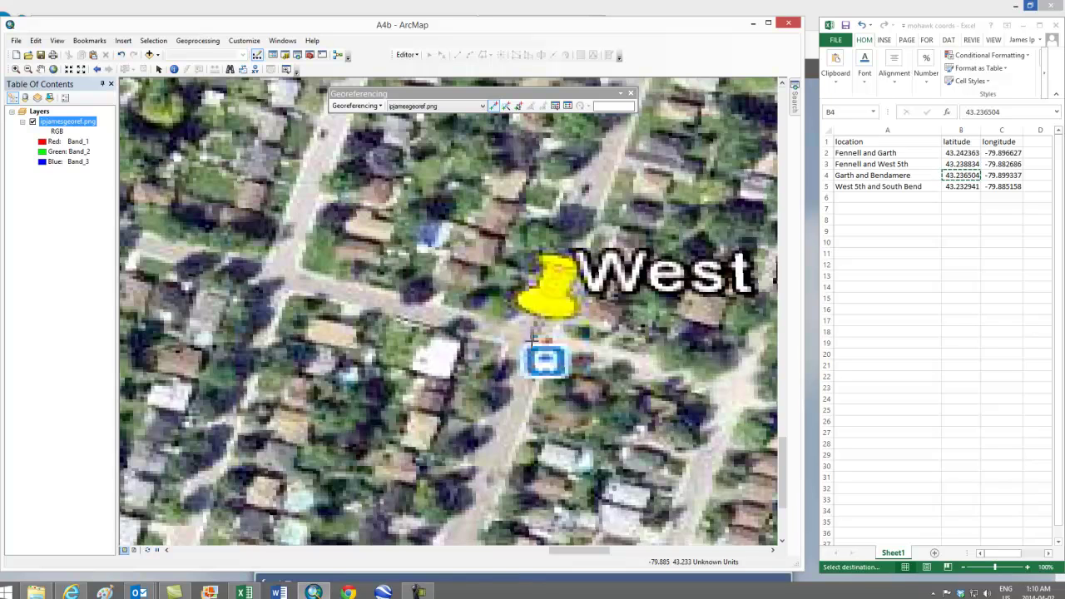
{"action": "left_click", "coordinate": [534, 337]}
{"action": "right_click", "coordinate": [478, 302]}
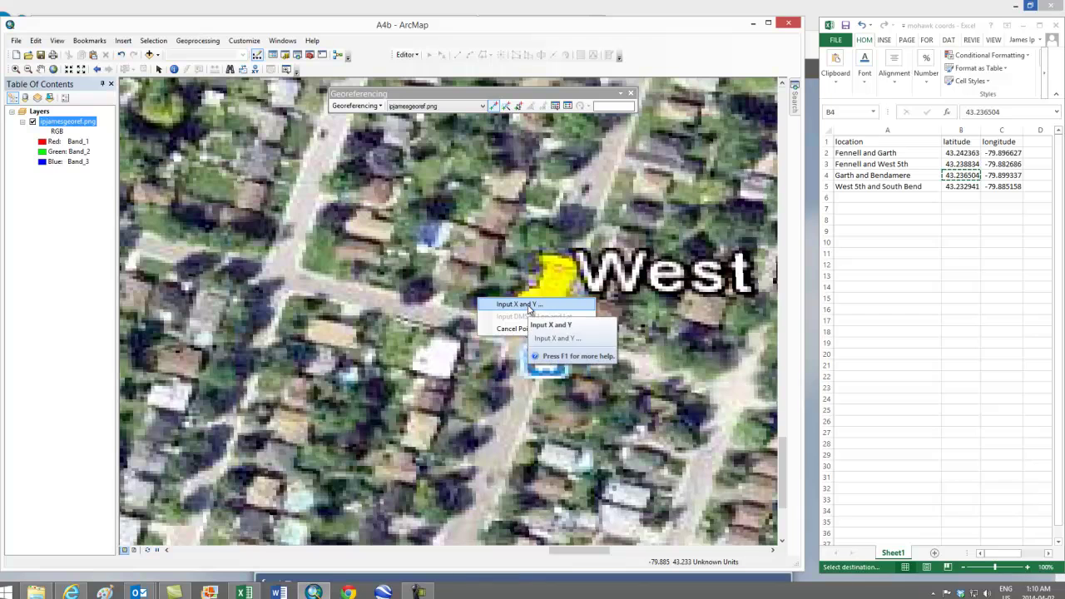
{"action": "left_click", "coordinate": [527, 307]}
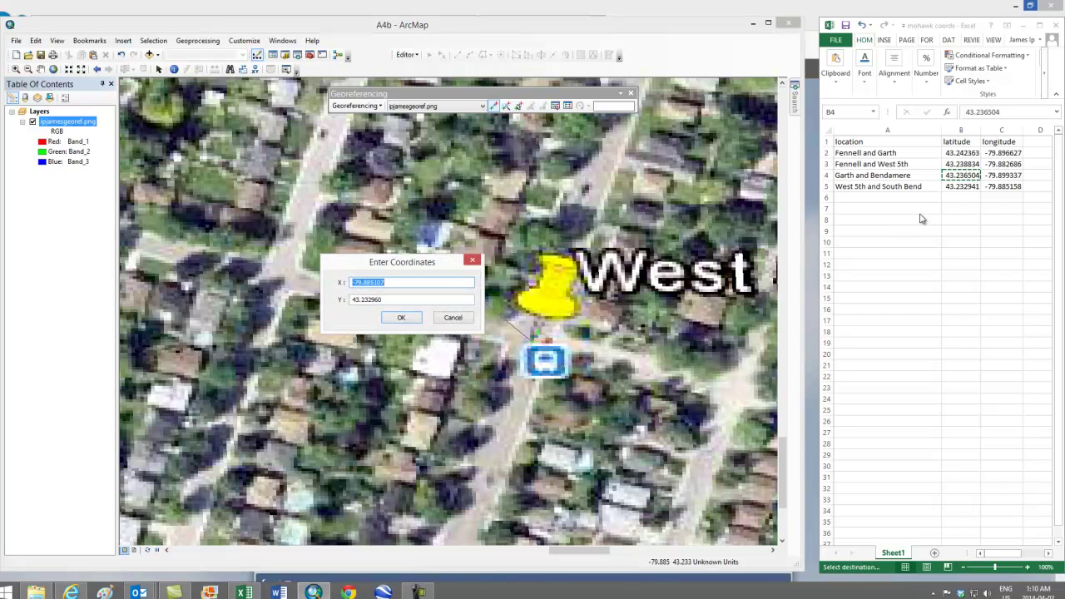
Step: Copy the West 5th and South Bend coordinates from the spreadsheet into the control point: X -79.885158, Y 43.232941
{"action": "left_click", "coordinate": [1003, 188]}
{"action": "left_click", "coordinate": [1002, 186]}
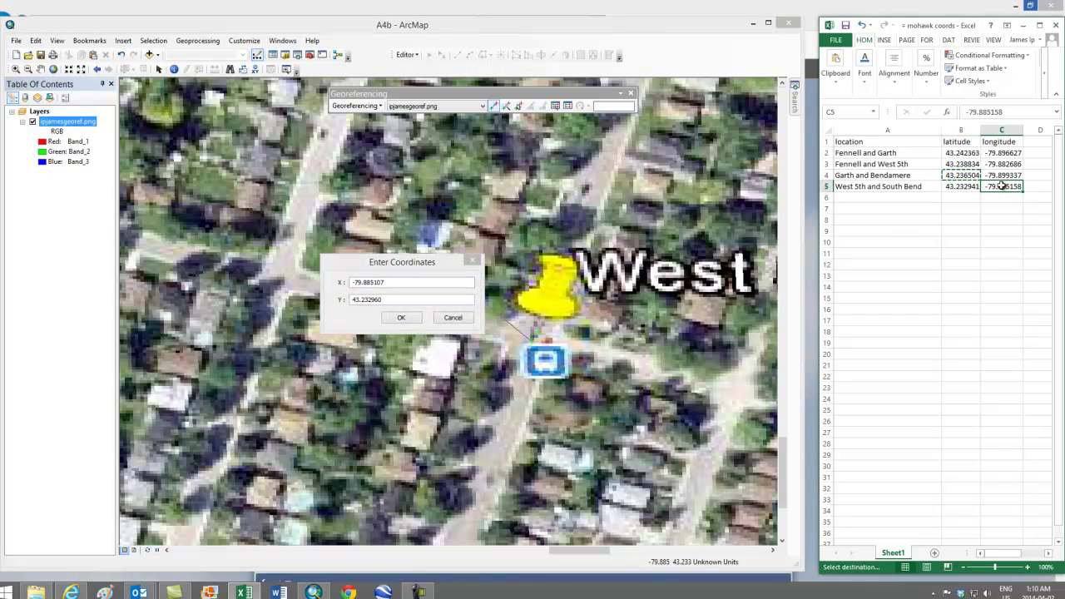
{"action": "key", "text": "ctrl+c"}
{"action": "left_click_drag", "start_coordinate": [391, 284], "coordinate": [313, 293]}
{"action": "key", "text": "ctrl+v"}
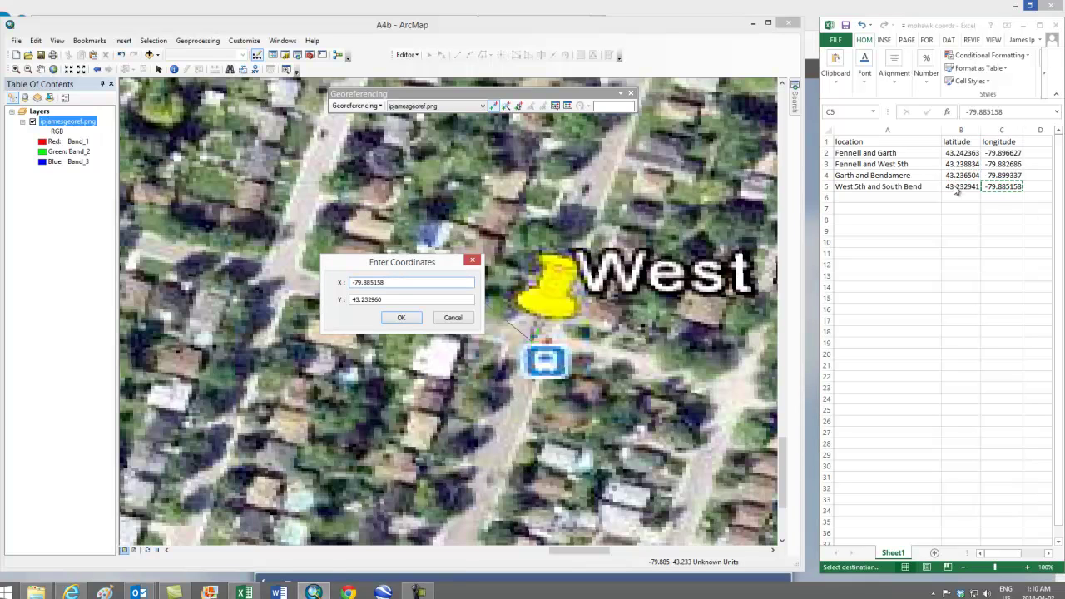
{"action": "left_click", "coordinate": [955, 188]}
{"action": "left_click", "coordinate": [958, 187]}
{"action": "key", "text": "ctrl+c"}
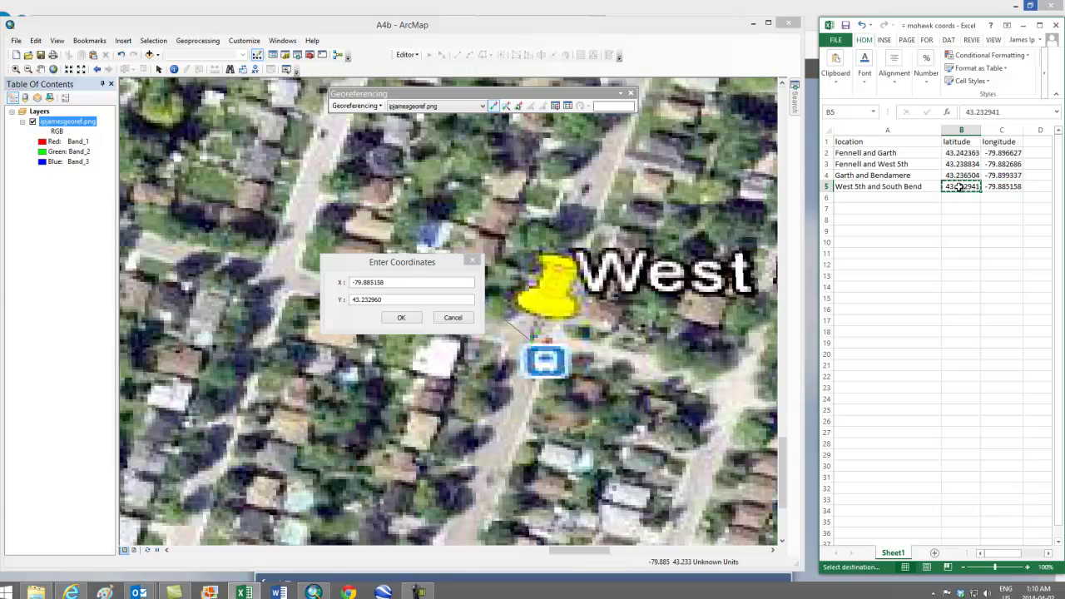
{"action": "left_click_drag", "start_coordinate": [412, 299], "coordinate": [313, 305]}
{"action": "key", "text": "ctrl+v"}
{"action": "left_click", "coordinate": [403, 318]}
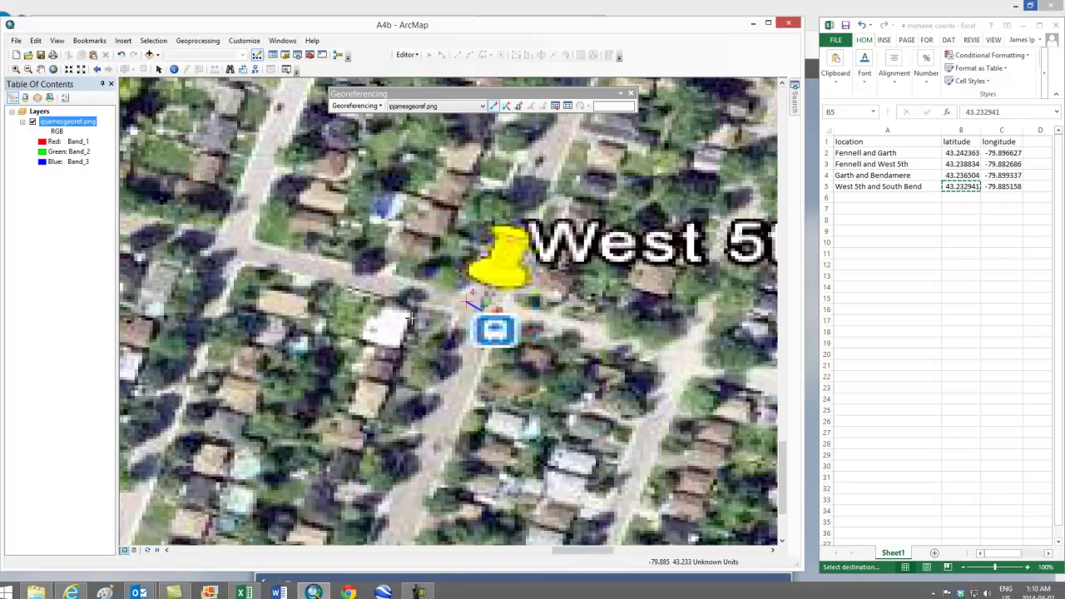
Step: Show the whole aerial image and update its georeferencing to save the current warp to the dataset
{"action": "scroll", "coordinate": [411, 317], "scroll_direction": "up", "scroll_amount": 2}
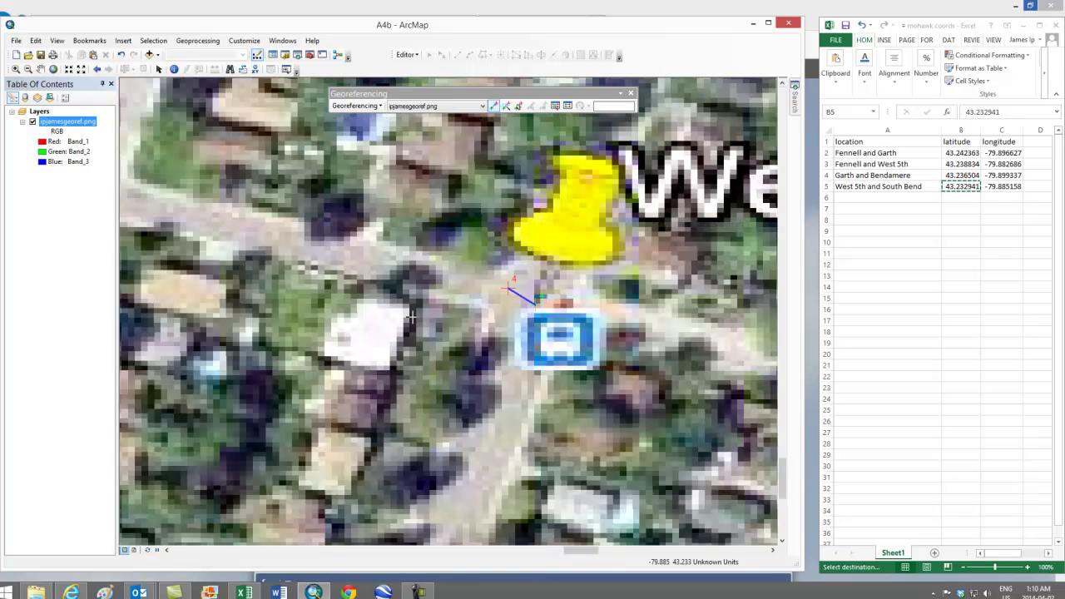
{"action": "scroll", "coordinate": [411, 317], "scroll_direction": "down", "scroll_amount": 2}
{"action": "scroll", "coordinate": [411, 317], "scroll_direction": "down", "scroll_amount": 1}
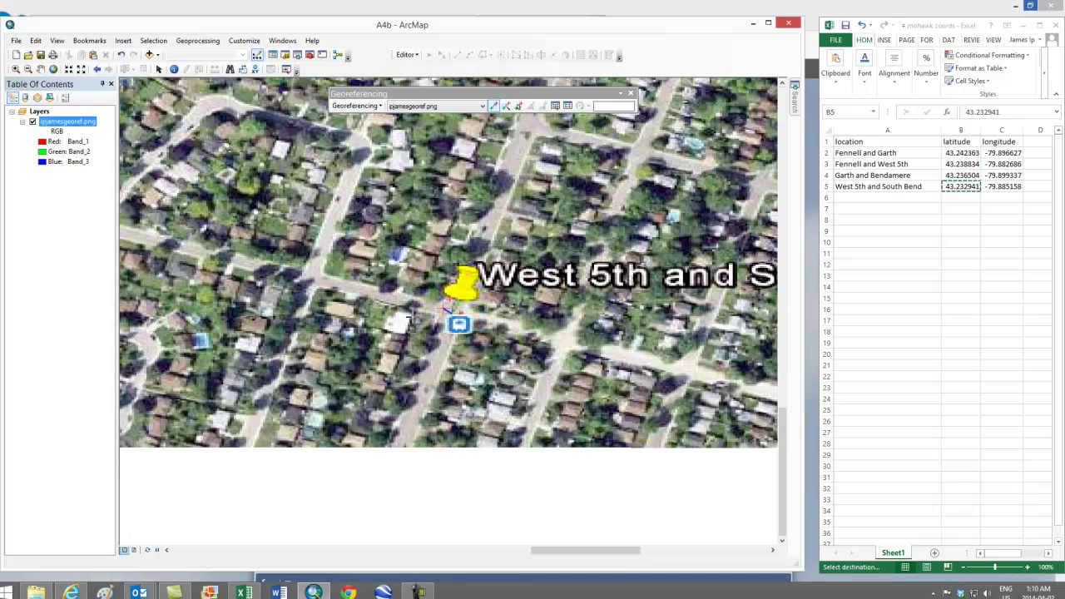
{"action": "scroll", "coordinate": [408, 317], "scroll_direction": "down", "scroll_amount": 1}
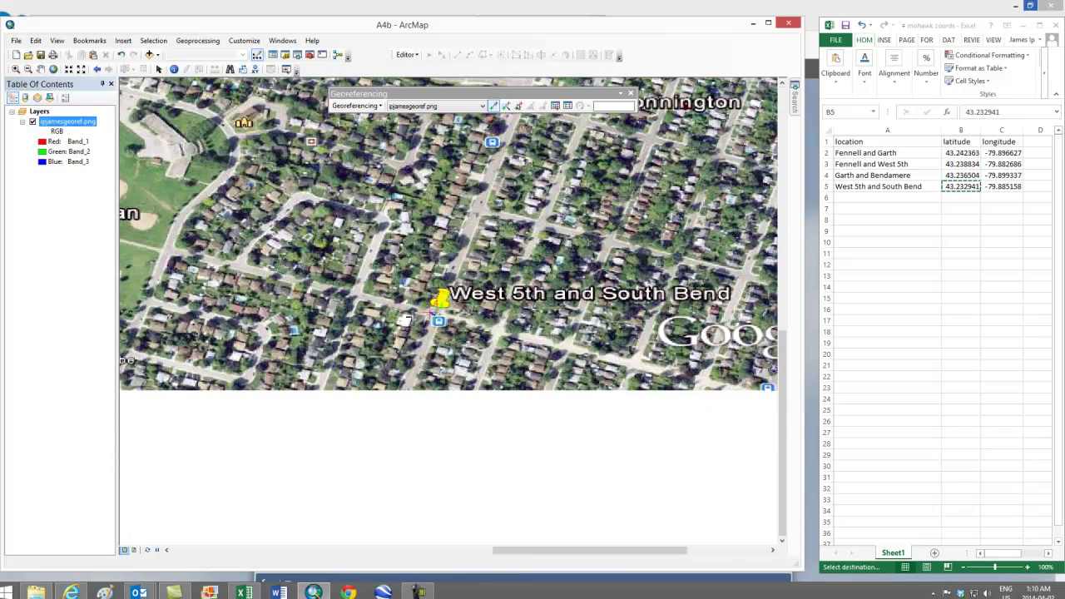
{"action": "scroll", "coordinate": [405, 319], "scroll_direction": "down", "scroll_amount": 1}
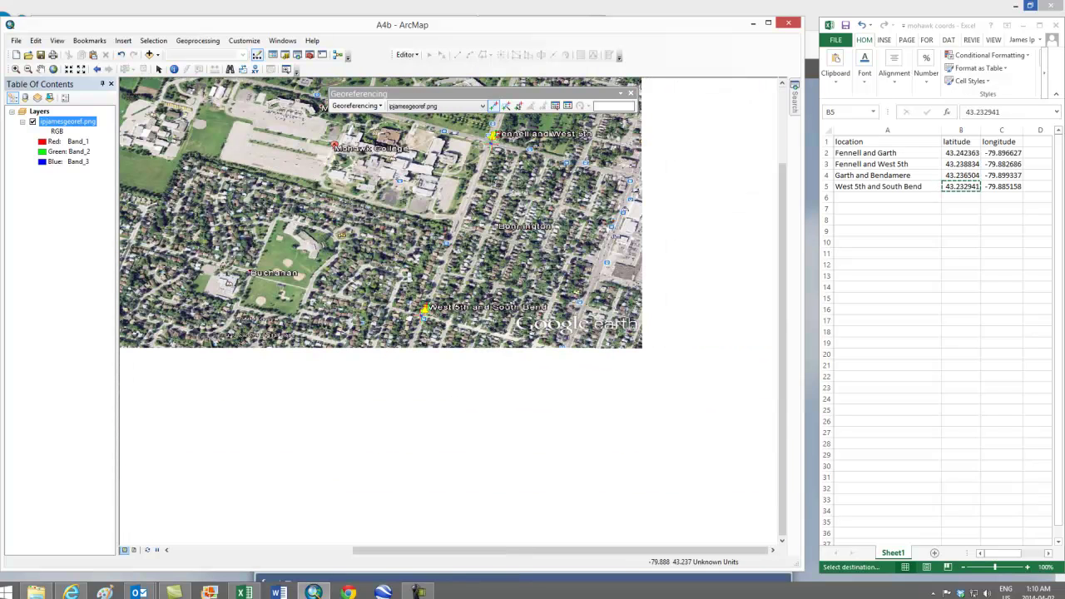
{"action": "scroll", "coordinate": [266, 125], "scroll_direction": "down", "scroll_amount": 1}
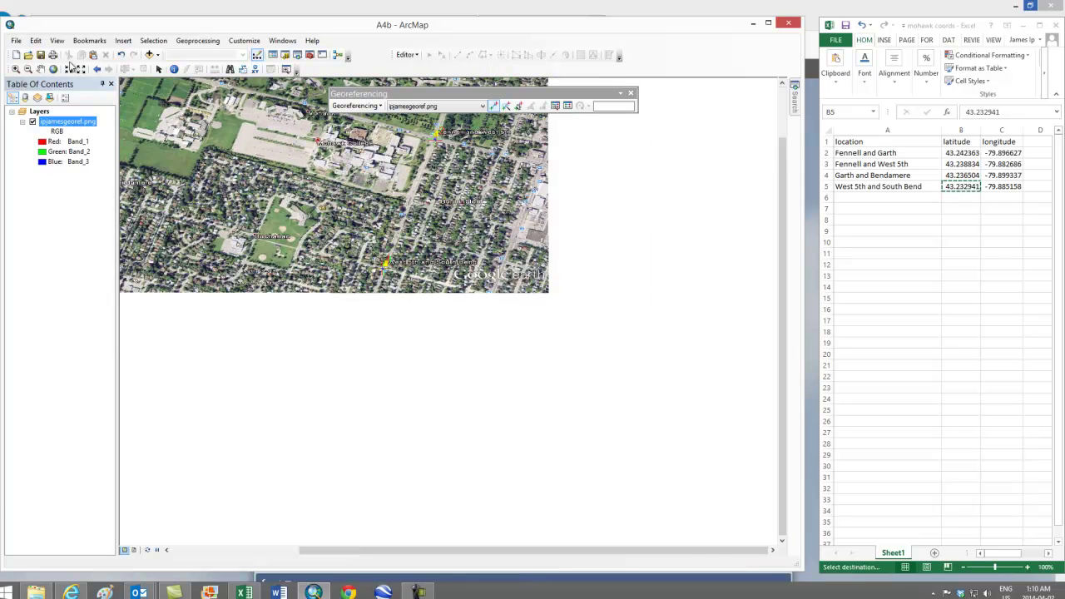
{"action": "left_click", "coordinate": [54, 70]}
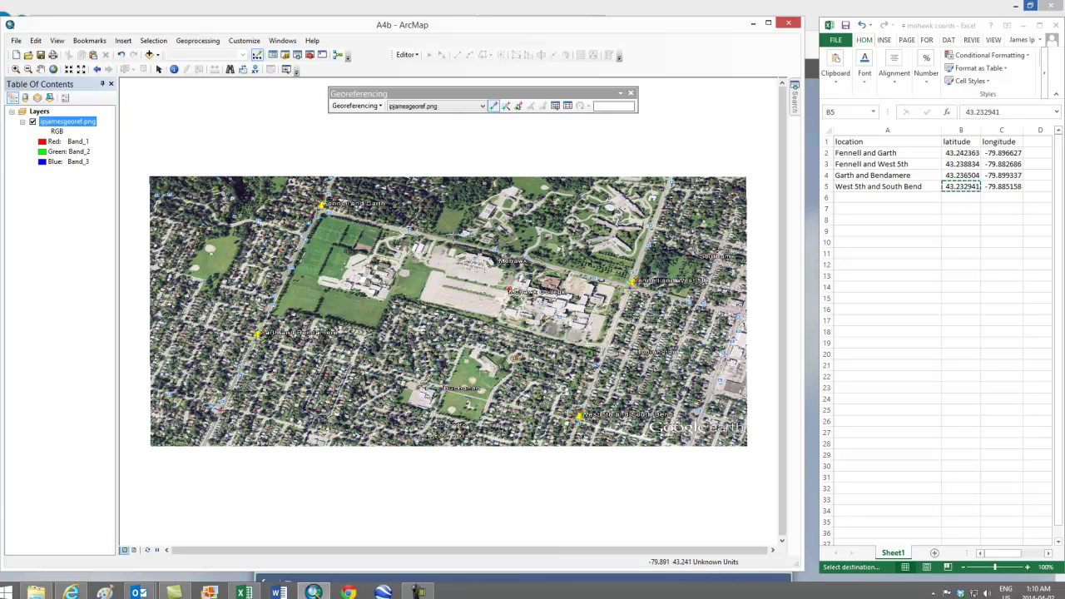
{"action": "left_click", "coordinate": [380, 108]}
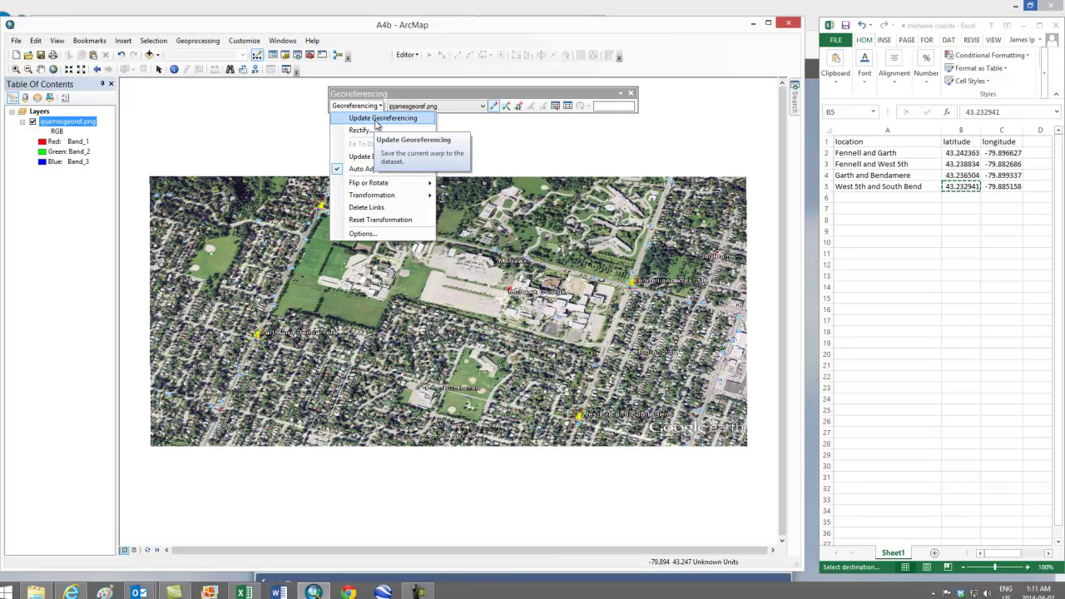
{"action": "left_click", "coordinate": [377, 119]}
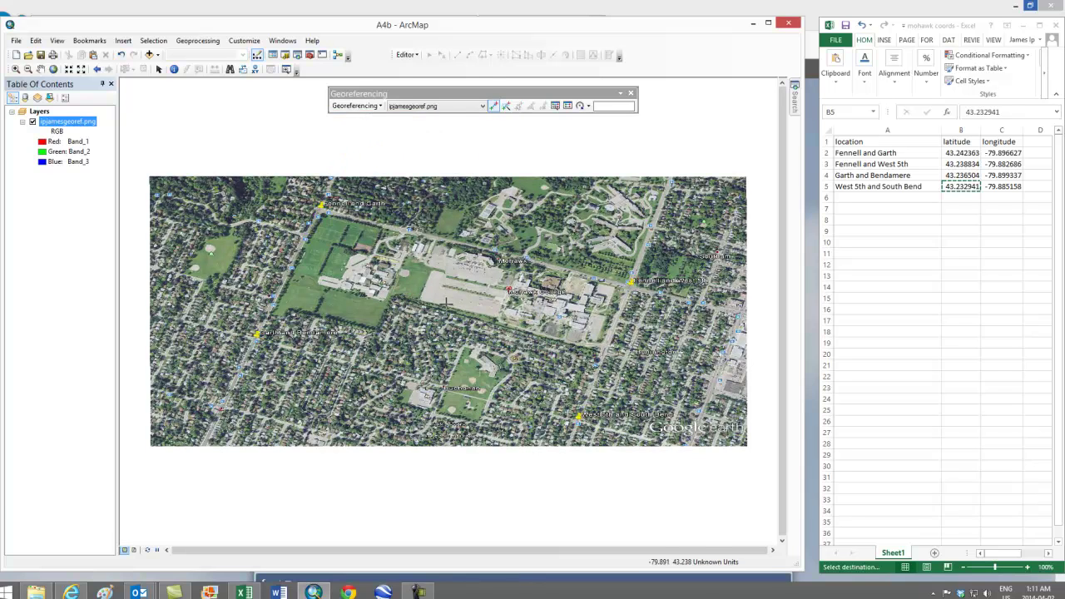
Step: Finish adding control points and save the A4b map document
{"action": "left_click", "coordinate": [492, 110]}
{"action": "left_click", "coordinate": [41, 57]}
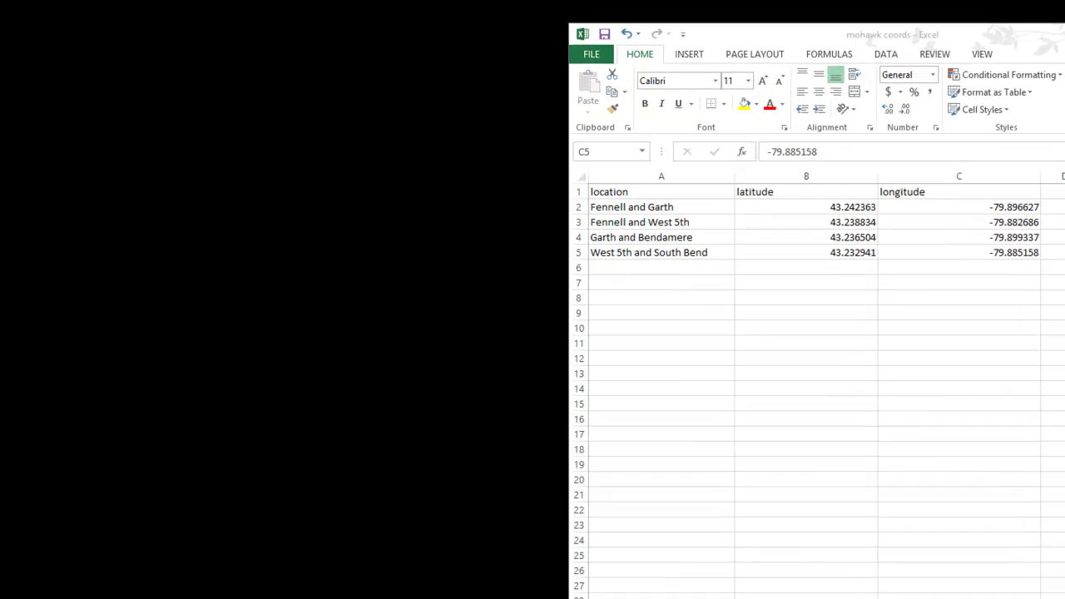
Step: Switch to Outlook, open the latest Geography Network Canada Result Notification message and save the linked FME_c00912721102159.zip
{"action": "left_click", "coordinate": [148, 596]}
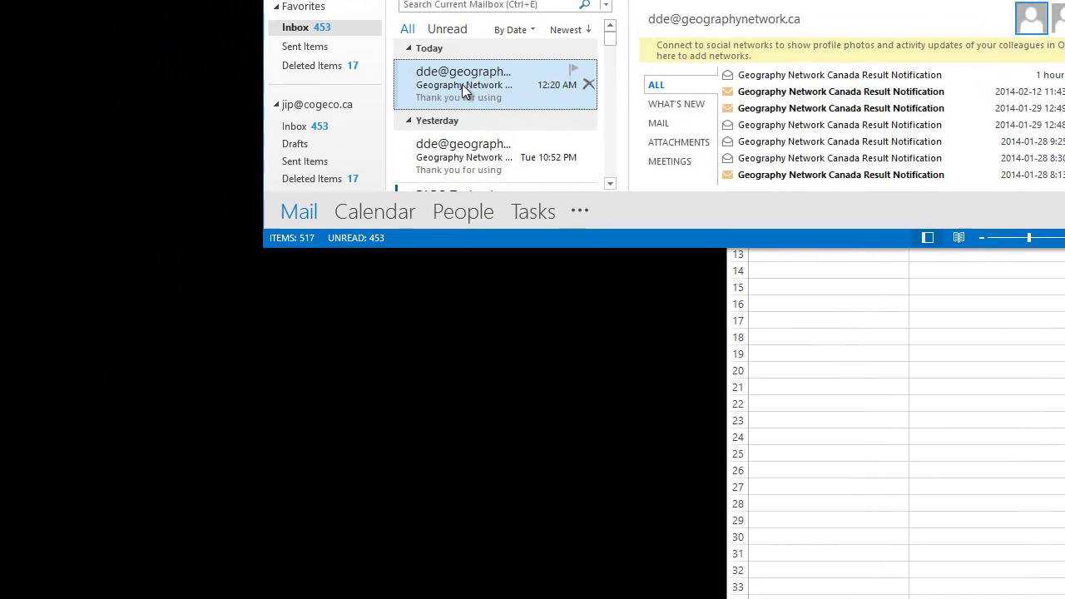
{"action": "double_click", "coordinate": [296, 243]}
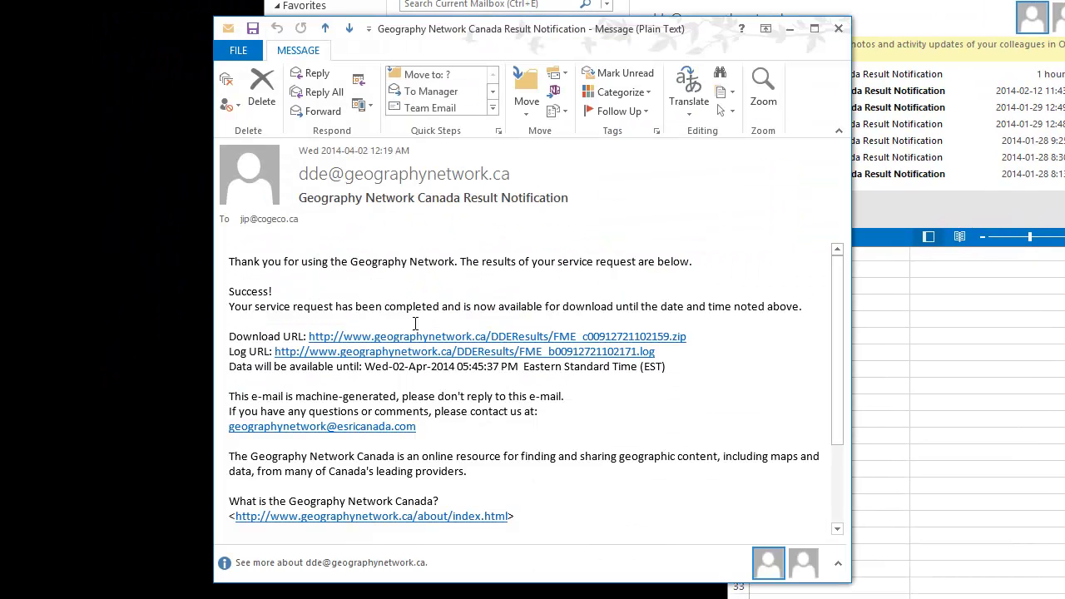
{"action": "left_click", "coordinate": [456, 343]}
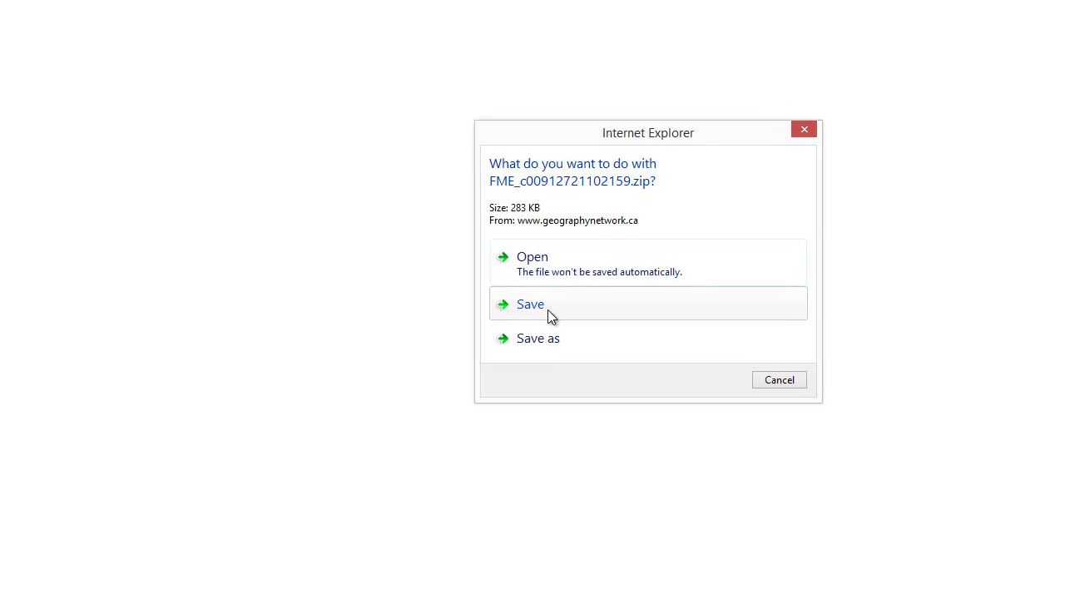
{"action": "left_click", "coordinate": [652, 423]}
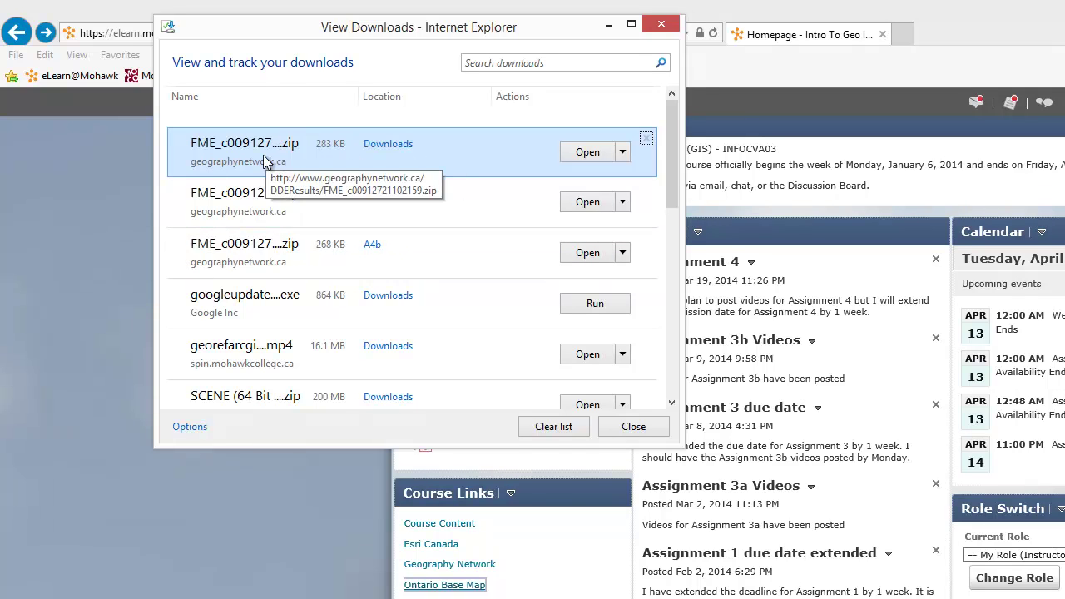
Step: Open the folder that contains the newest FME zip in the list of downloads
{"action": "right_click", "coordinate": [323, 163]}
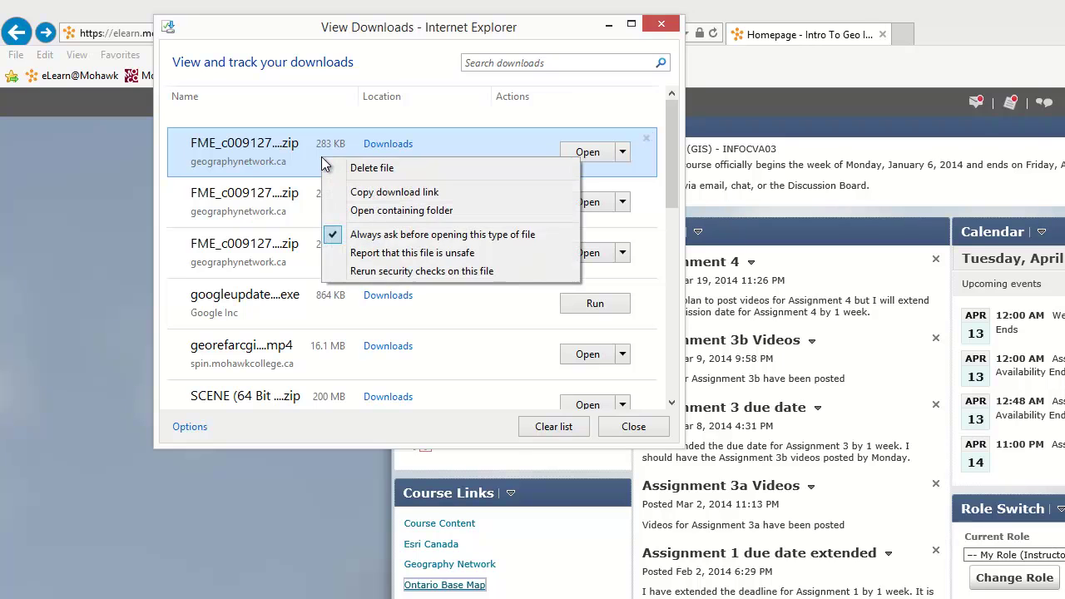
{"action": "right_click", "coordinate": [288, 151]}
{"action": "left_click", "coordinate": [289, 150]}
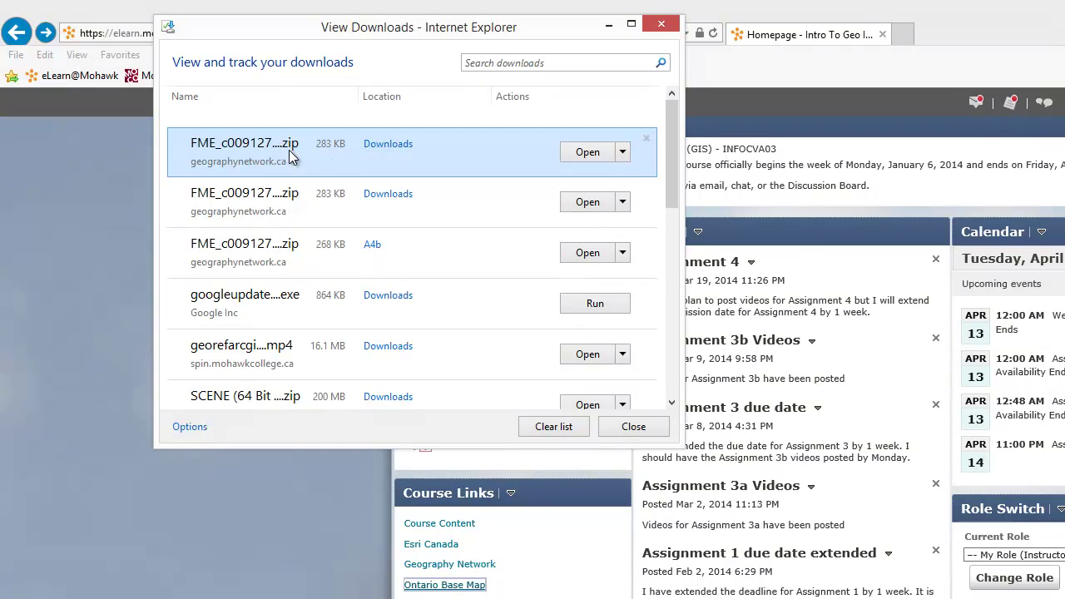
{"action": "right_click", "coordinate": [335, 155]}
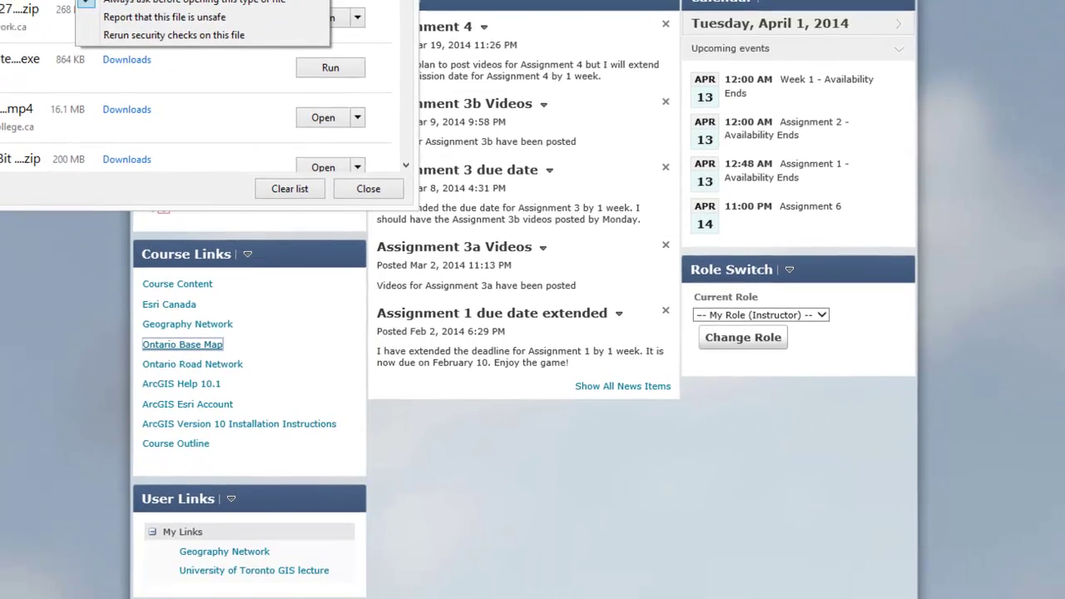
{"action": "left_click", "coordinate": [150, 0]}
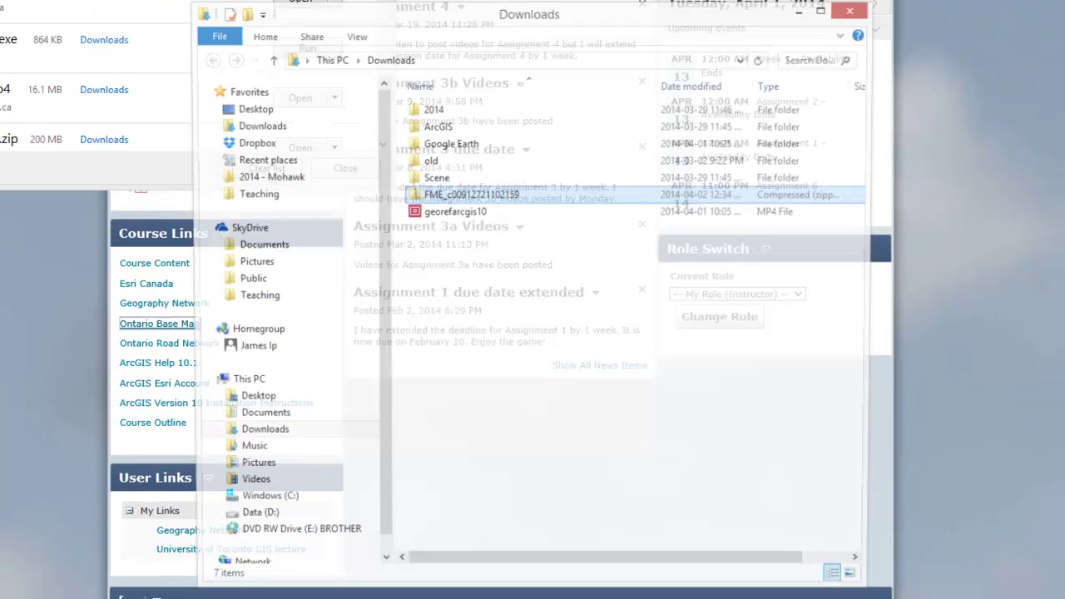
{"action": "right_click", "coordinate": [488, 198]}
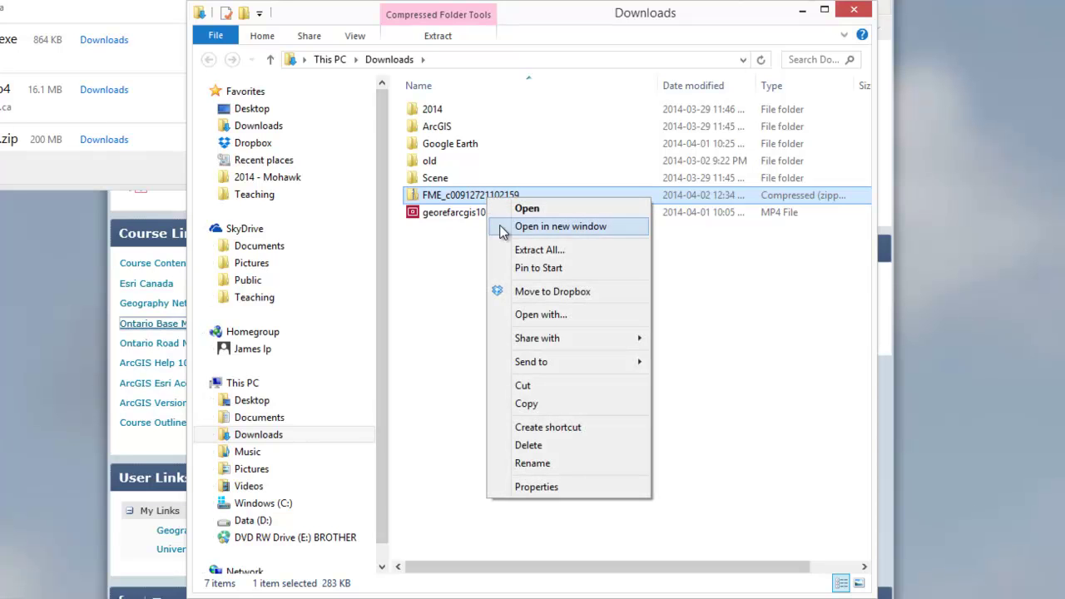
{"action": "left_click", "coordinate": [524, 386]}
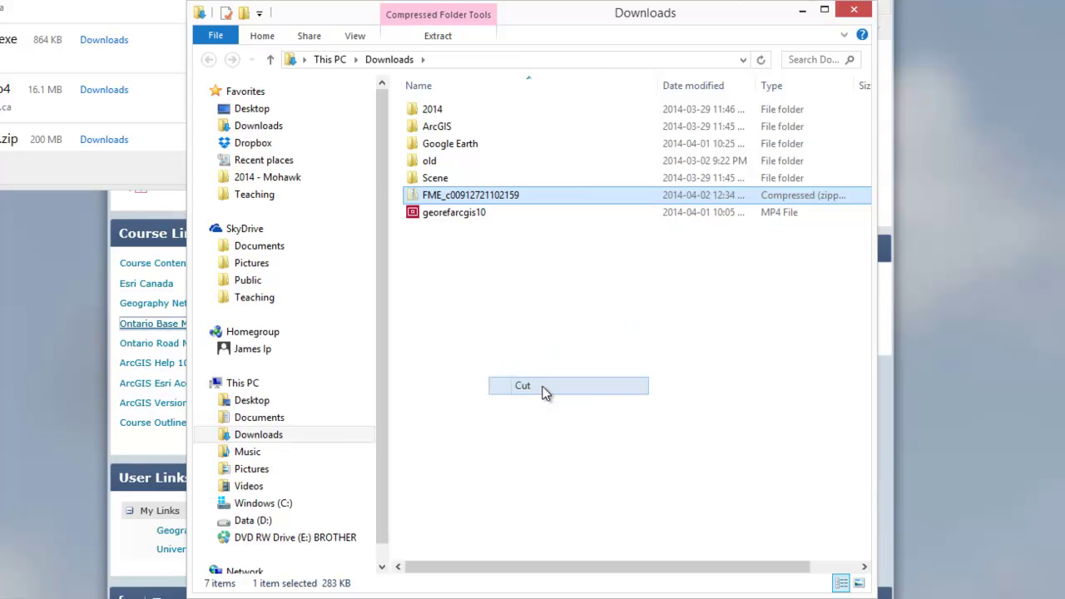
{"action": "left_click", "coordinate": [273, 181]}
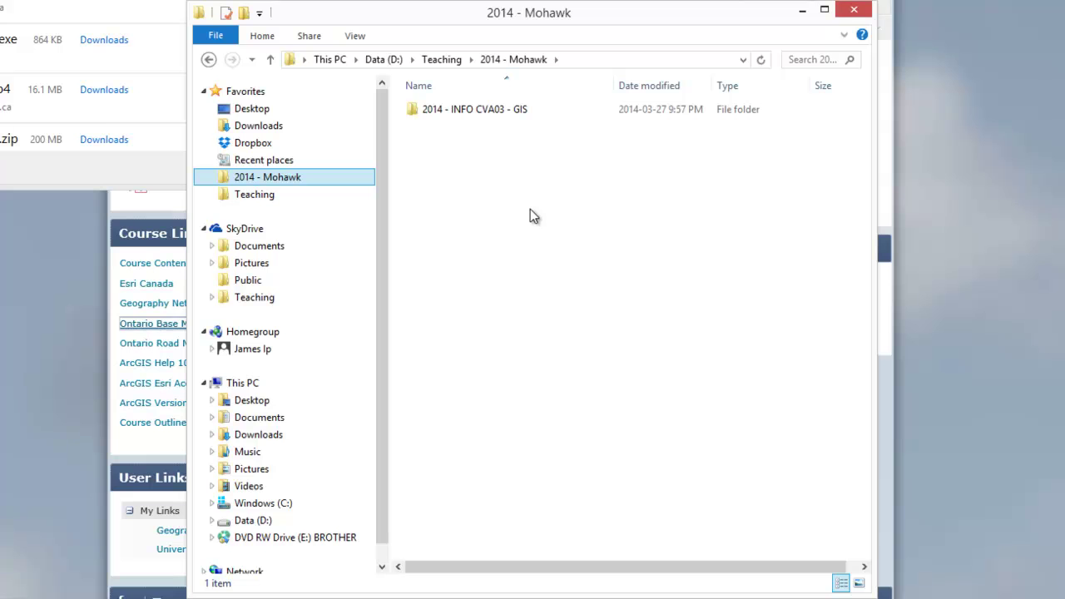
{"action": "double_click", "coordinate": [483, 109]}
{"action": "double_click", "coordinate": [456, 144]}
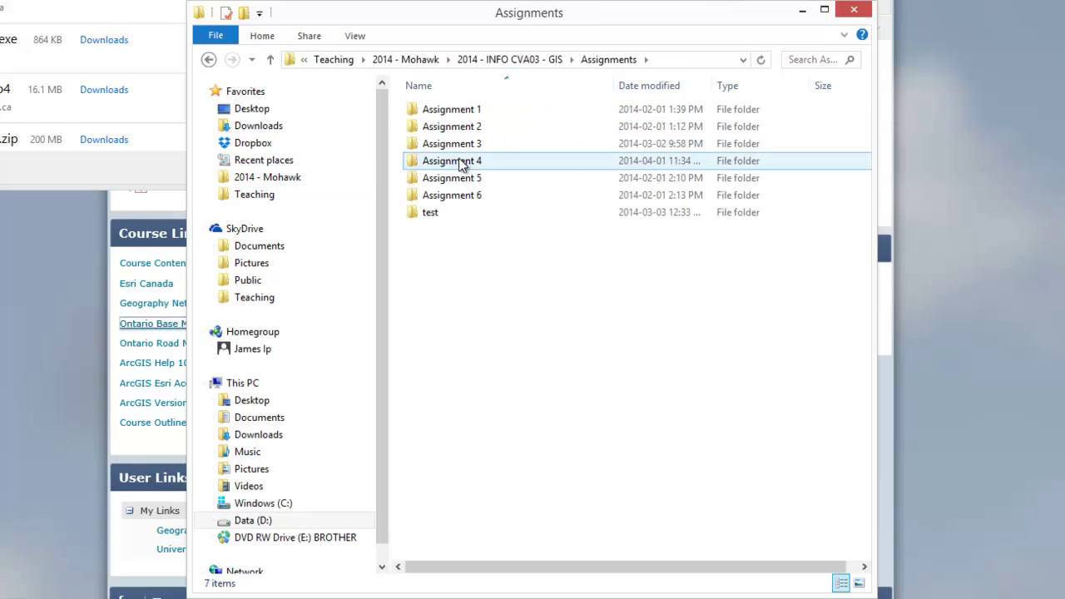
{"action": "double_click", "coordinate": [452, 161]}
{"action": "double_click", "coordinate": [440, 111]}
{"action": "double_click", "coordinate": [442, 111]}
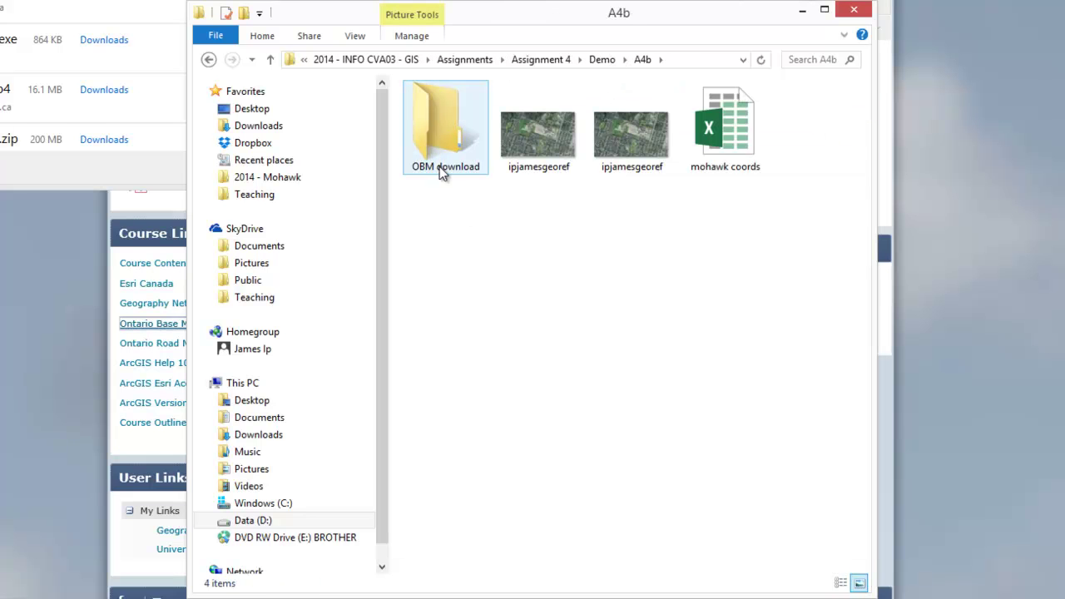
{"action": "double_click", "coordinate": [430, 133]}
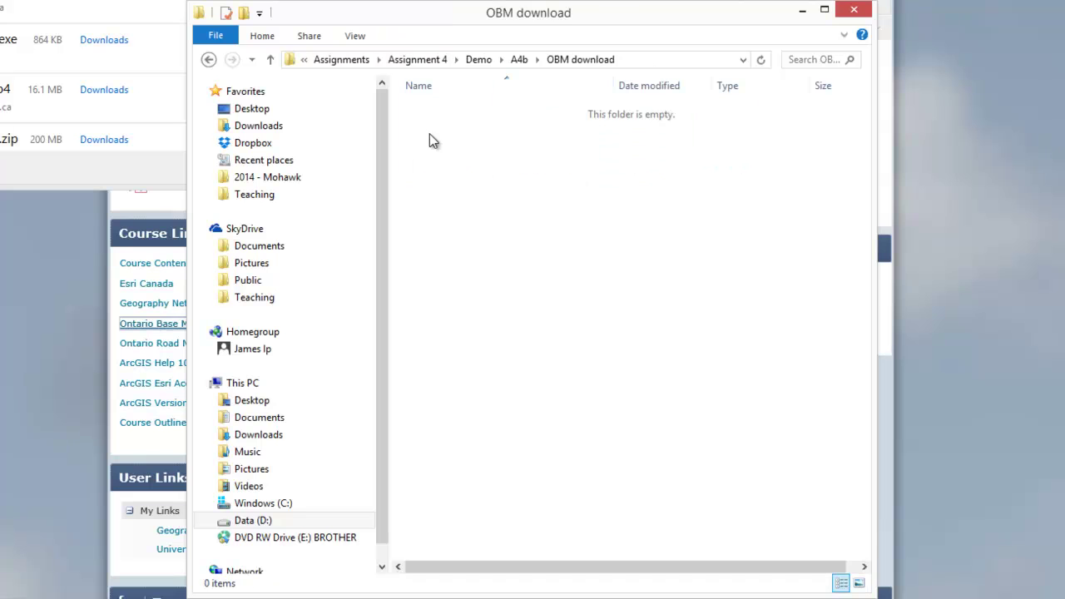
{"action": "right_click", "coordinate": [467, 200]}
{"action": "left_click", "coordinate": [531, 308]}
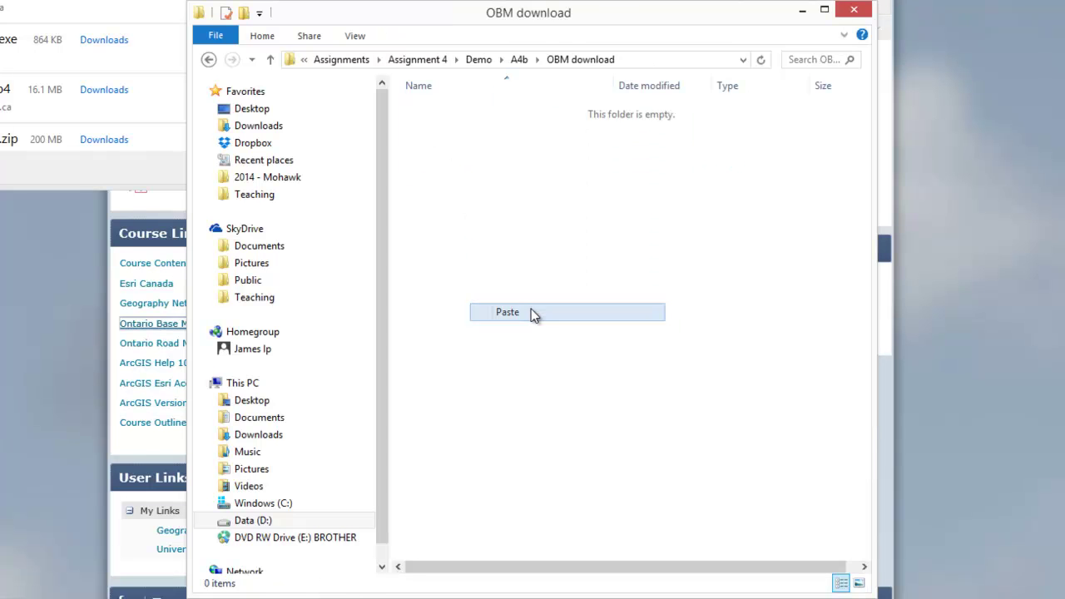
{"action": "left_click", "coordinate": [433, 152]}
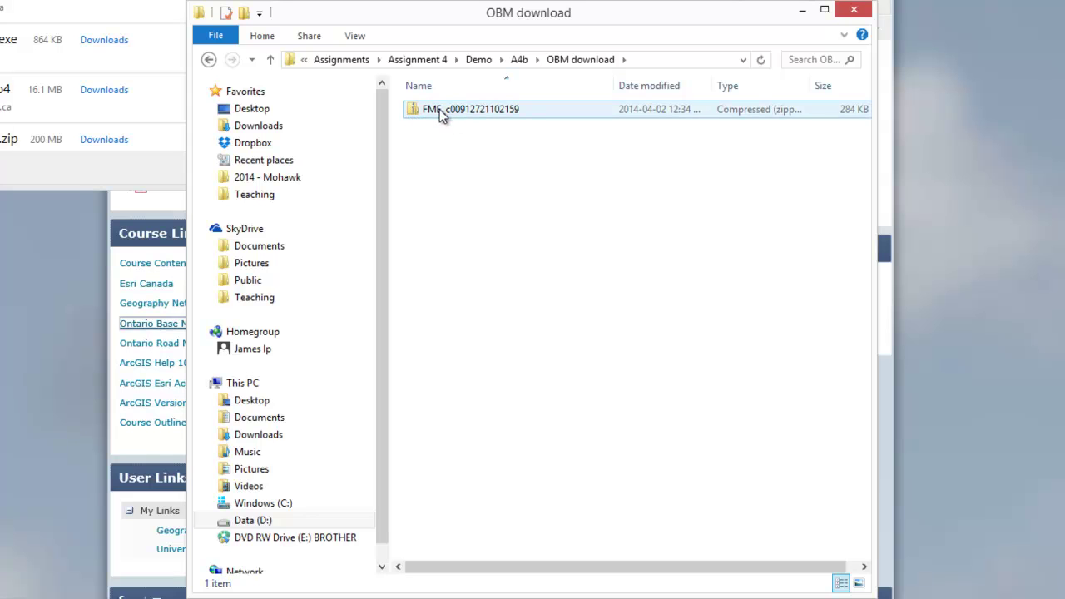
{"action": "right_click", "coordinate": [459, 112]}
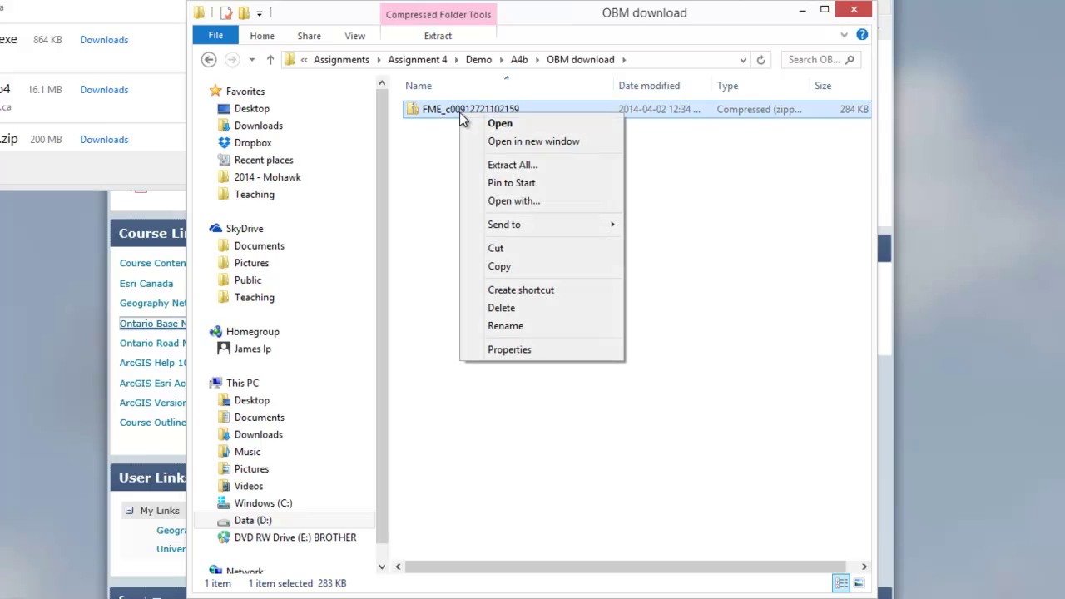
{"action": "left_click", "coordinate": [509, 165]}
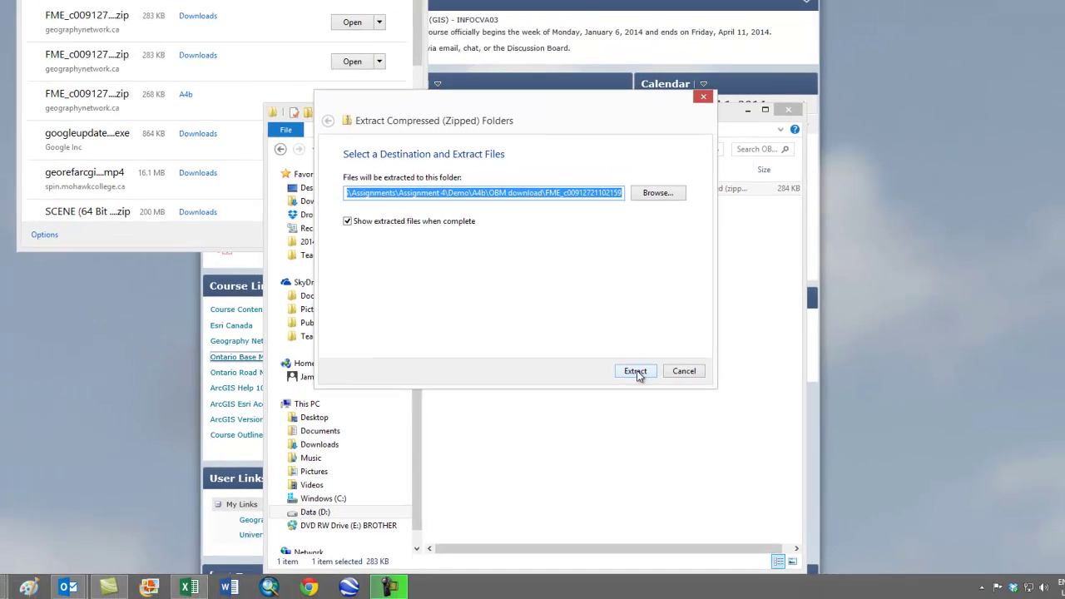
{"action": "left_click", "coordinate": [660, 341]}
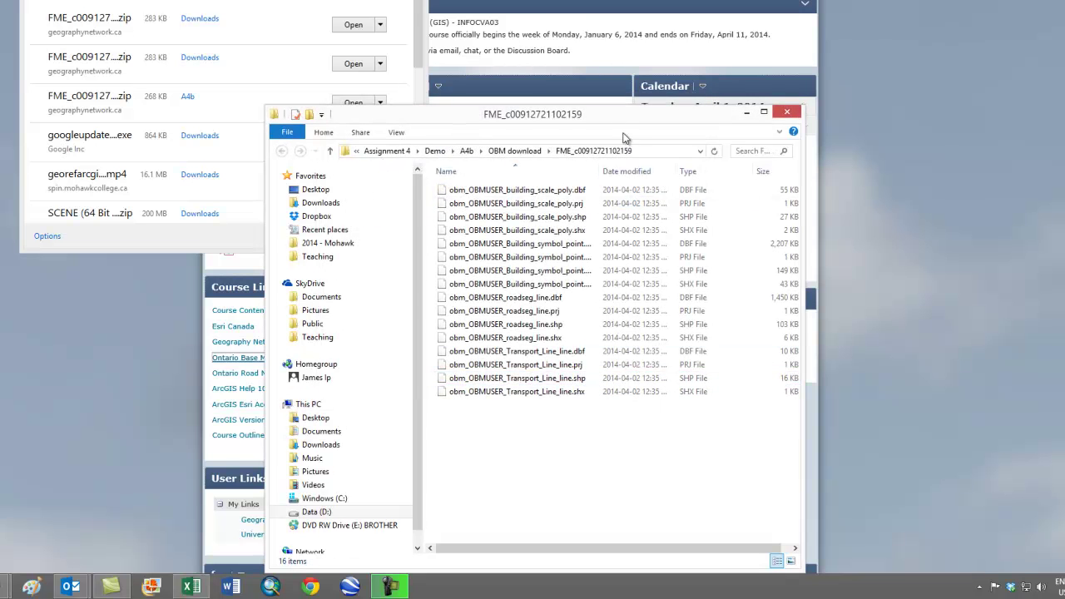
{"action": "left_click_drag", "start_coordinate": [599, 113], "coordinate": [564, 23]}
{"action": "left_click", "coordinate": [630, 528]}
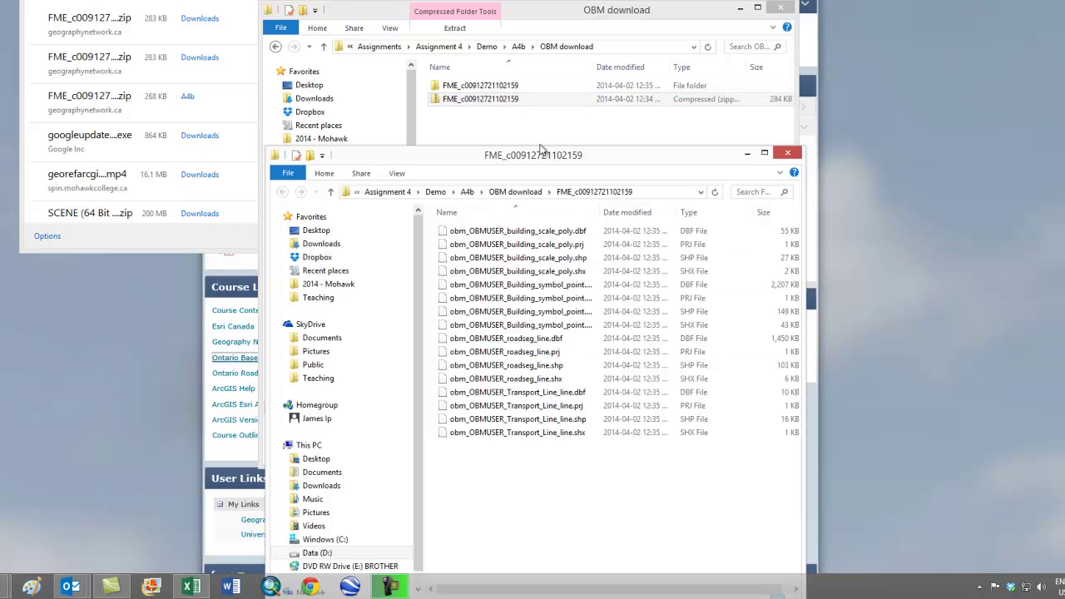
{"action": "left_click", "coordinate": [488, 100]}
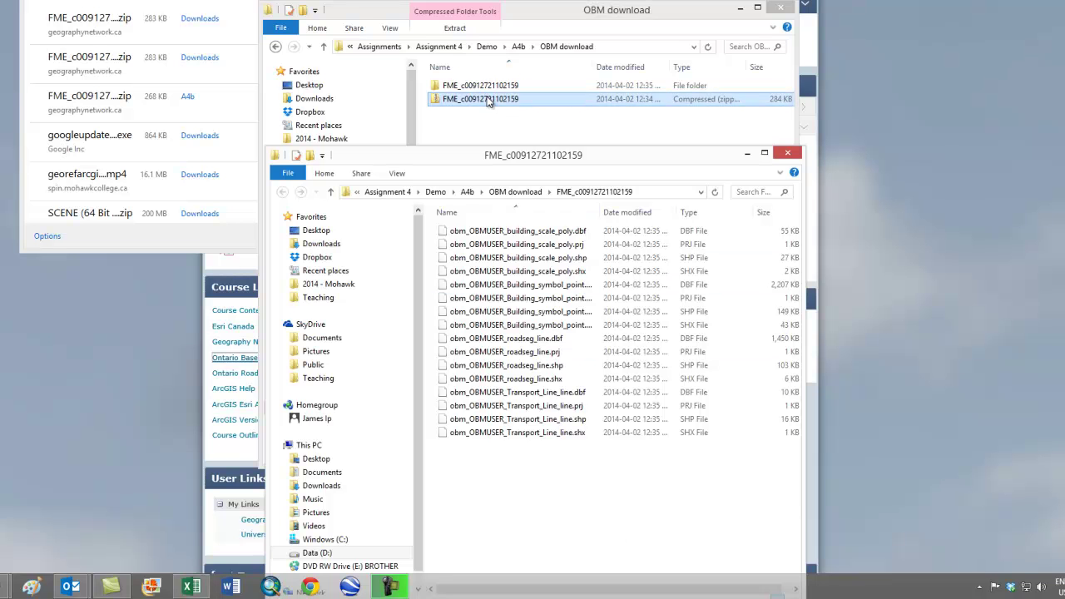
{"action": "left_click", "coordinate": [480, 87]}
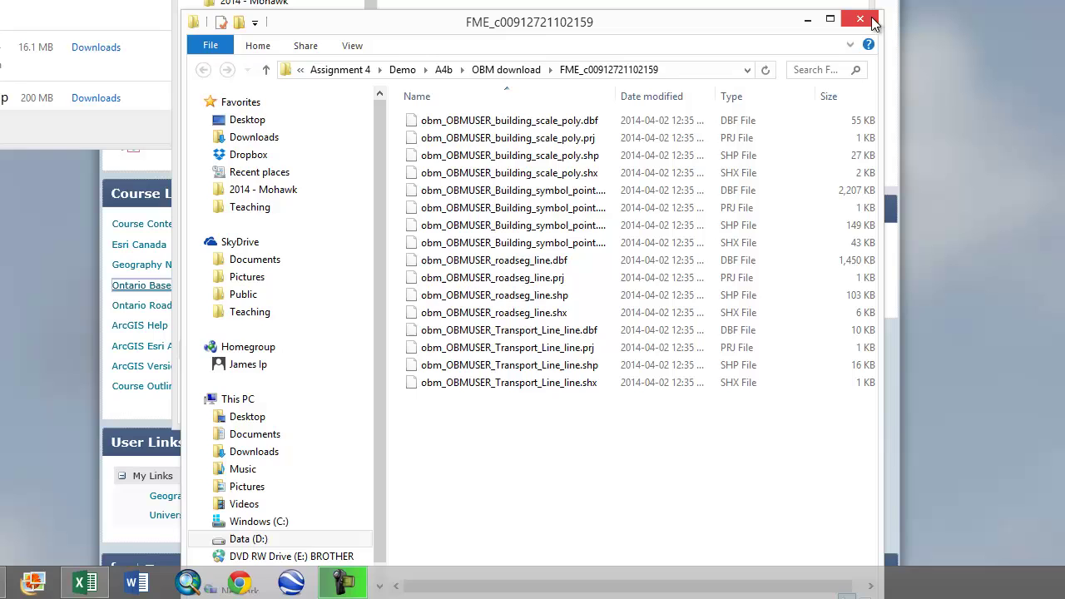
{"action": "left_click", "coordinate": [872, 24]}
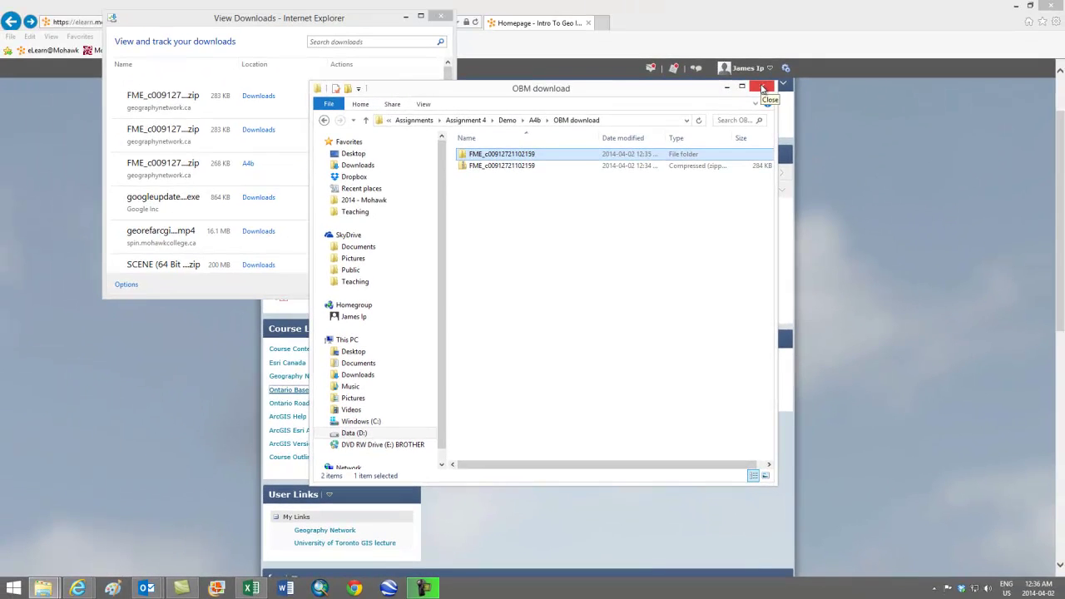
{"action": "left_click", "coordinate": [767, 93]}
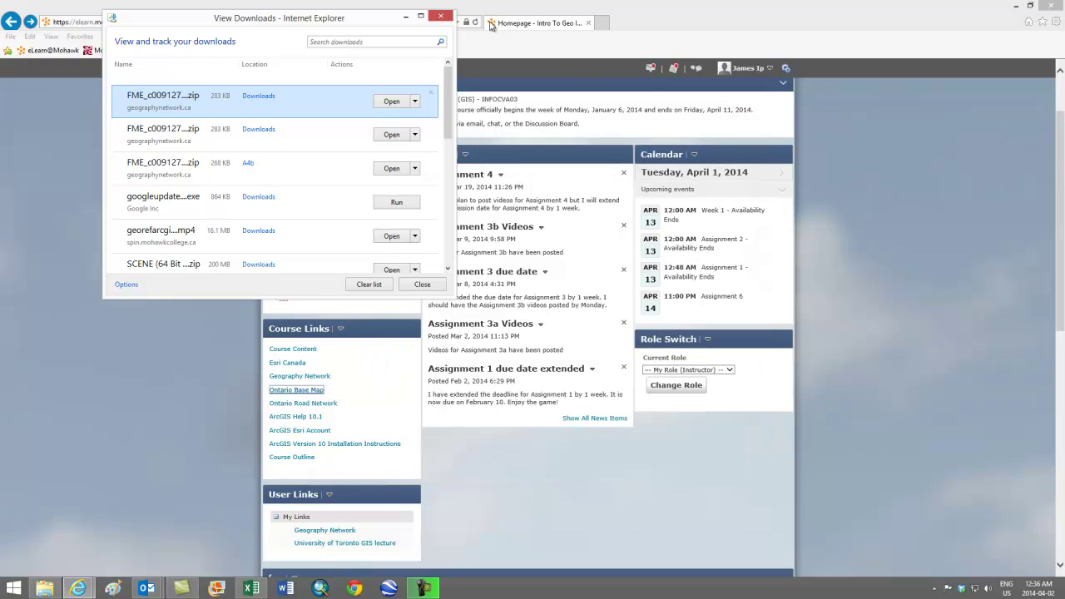
{"action": "left_click", "coordinate": [440, 17]}
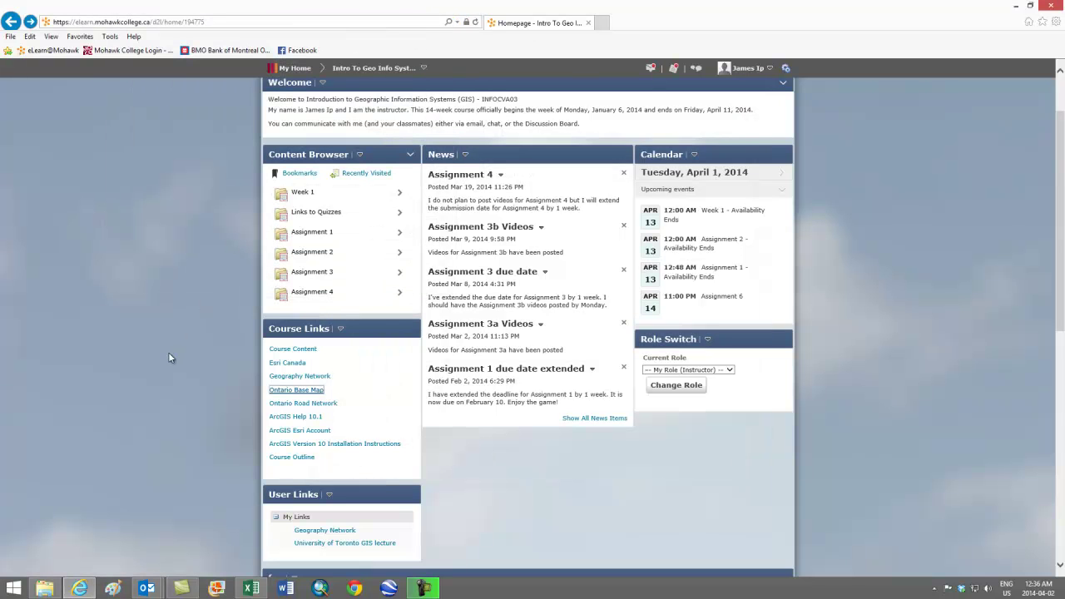
Step: Switch to ArcMap and start a new map from the Blank Map template
{"action": "left_click", "coordinate": [320, 588]}
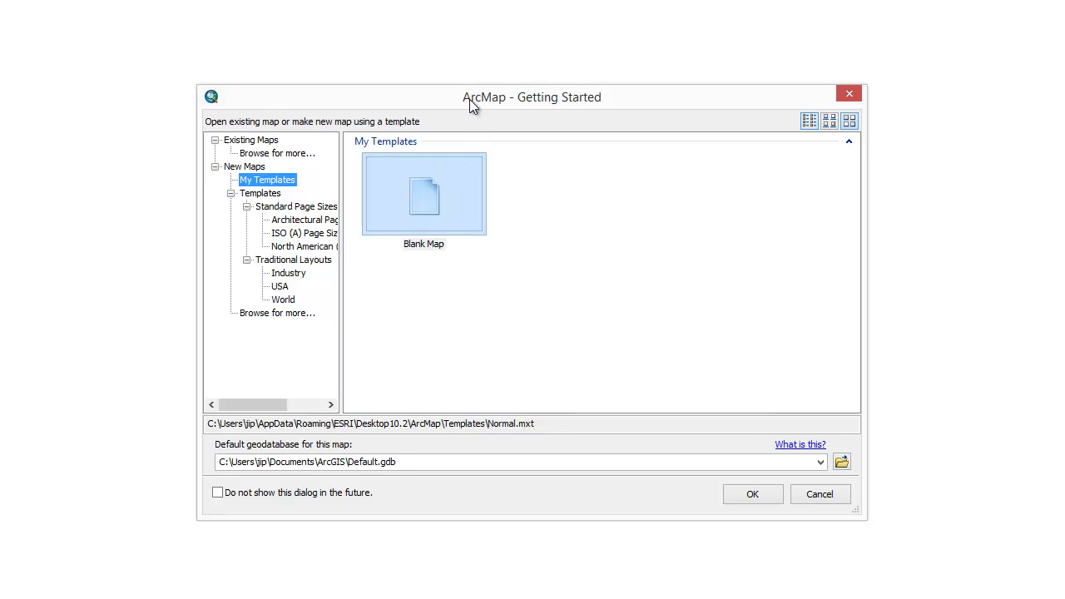
{"action": "left_click_drag", "start_coordinate": [469, 99], "coordinate": [468, 61]}
{"action": "left_click", "coordinate": [430, 181]}
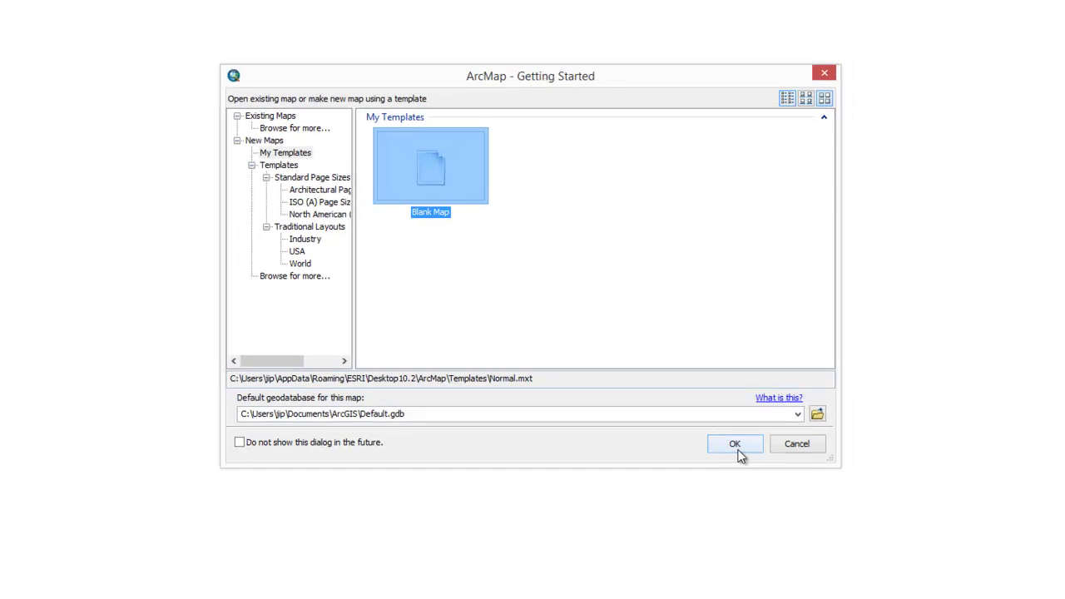
{"action": "left_click", "coordinate": [736, 449]}
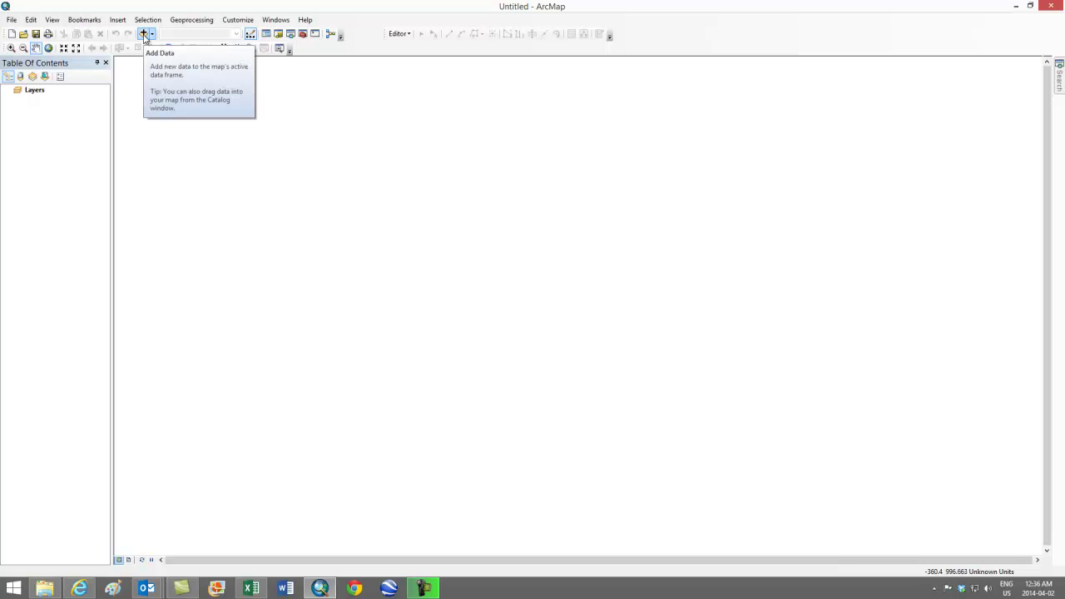
Step: Start adding data to the map, check the Home - Documents\ArcGIS location, and return to Folder Connections
{"action": "left_click", "coordinate": [143, 35]}
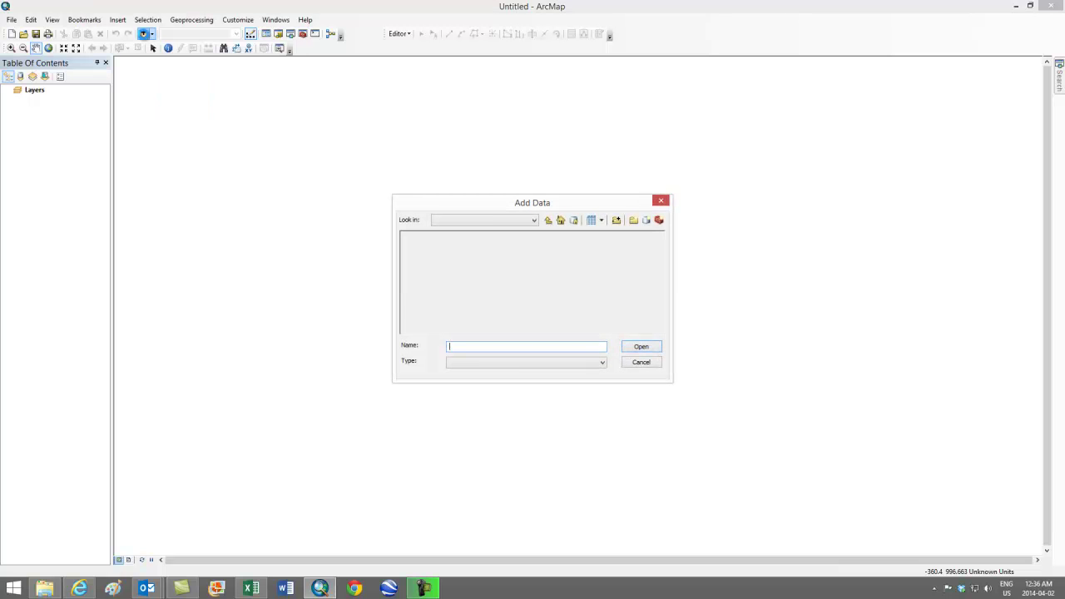
{"action": "left_click", "coordinate": [534, 222]}
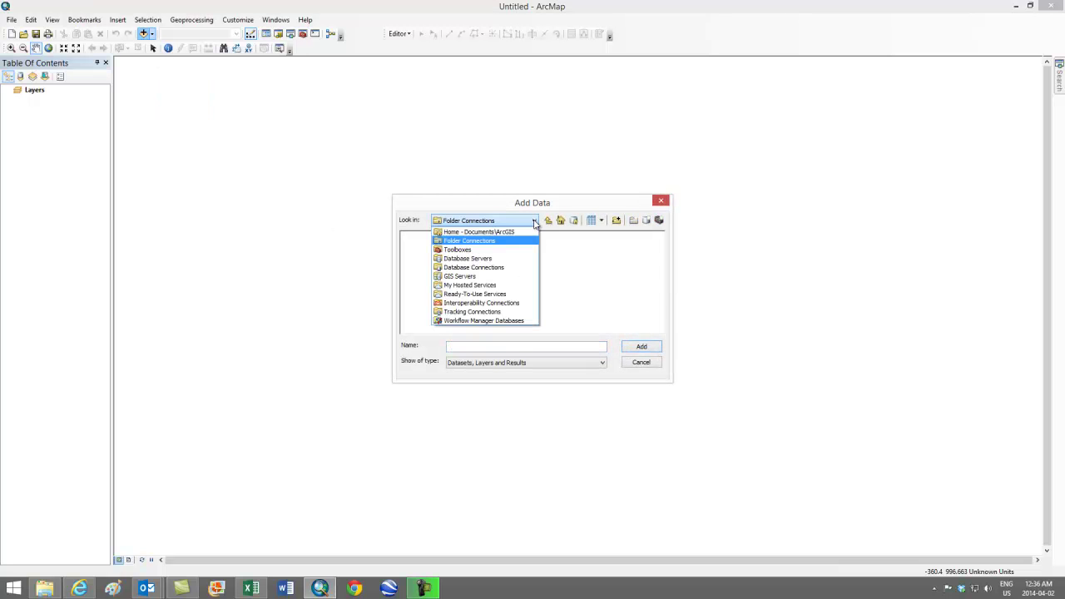
{"action": "left_click", "coordinate": [476, 232]}
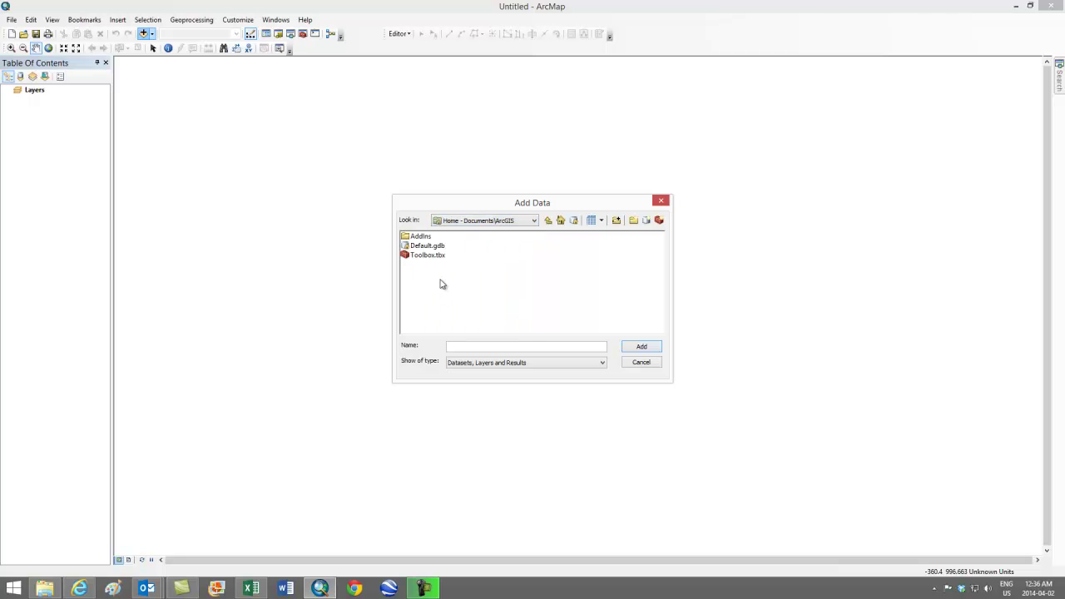
{"action": "left_click", "coordinate": [534, 221]}
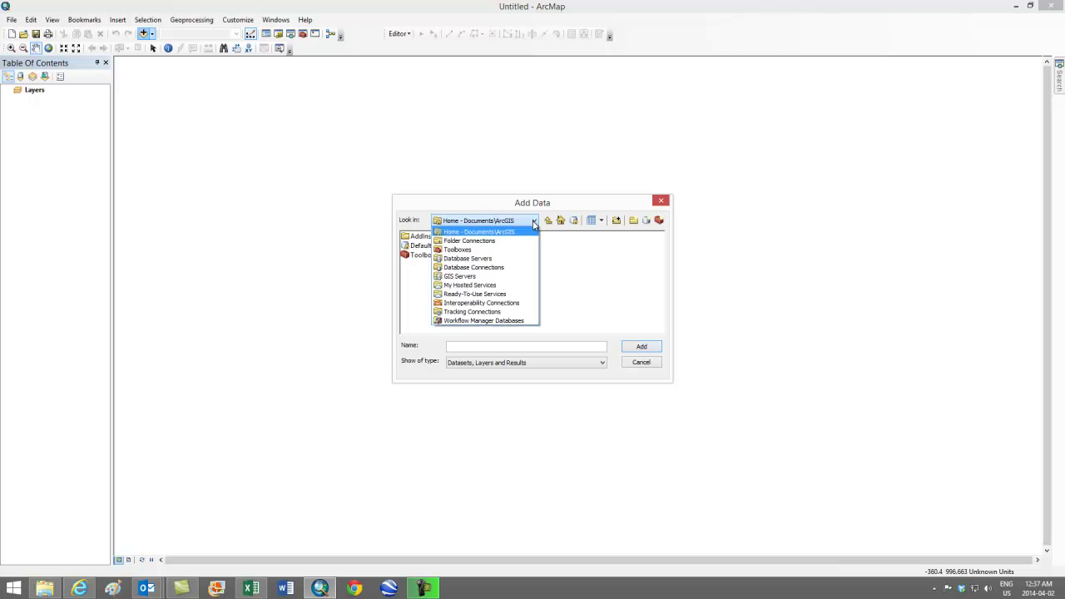
{"action": "left_click", "coordinate": [488, 242]}
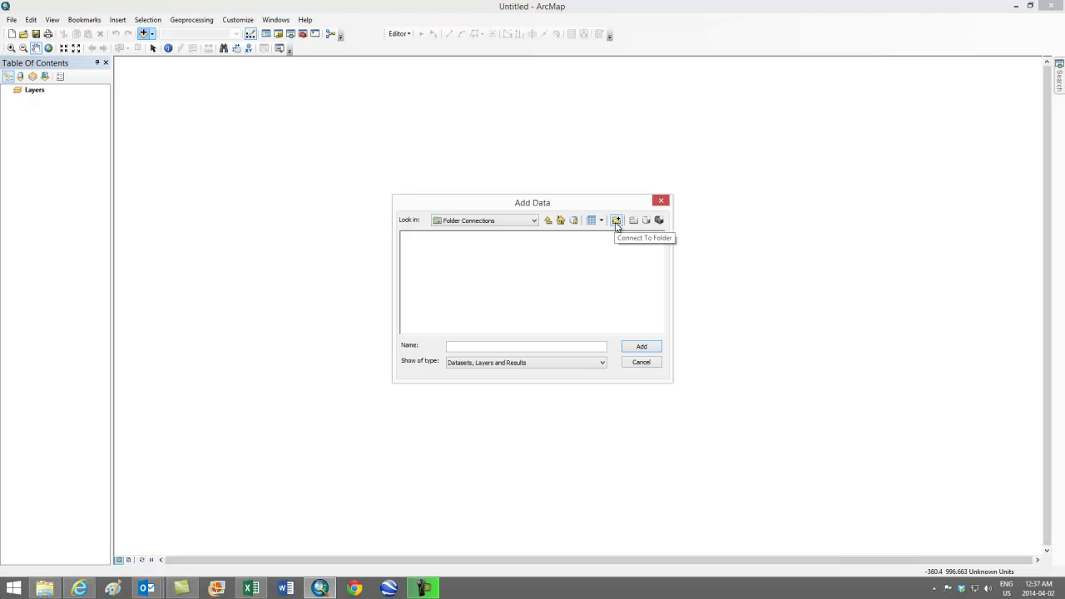
Step: Connect to the folder D:\Teaching\2014 - Mohawk\2014 - INFO CVA03 - GIS\Assignments\Assignment 4\Demo\A4b
{"action": "left_click", "coordinate": [617, 225]}
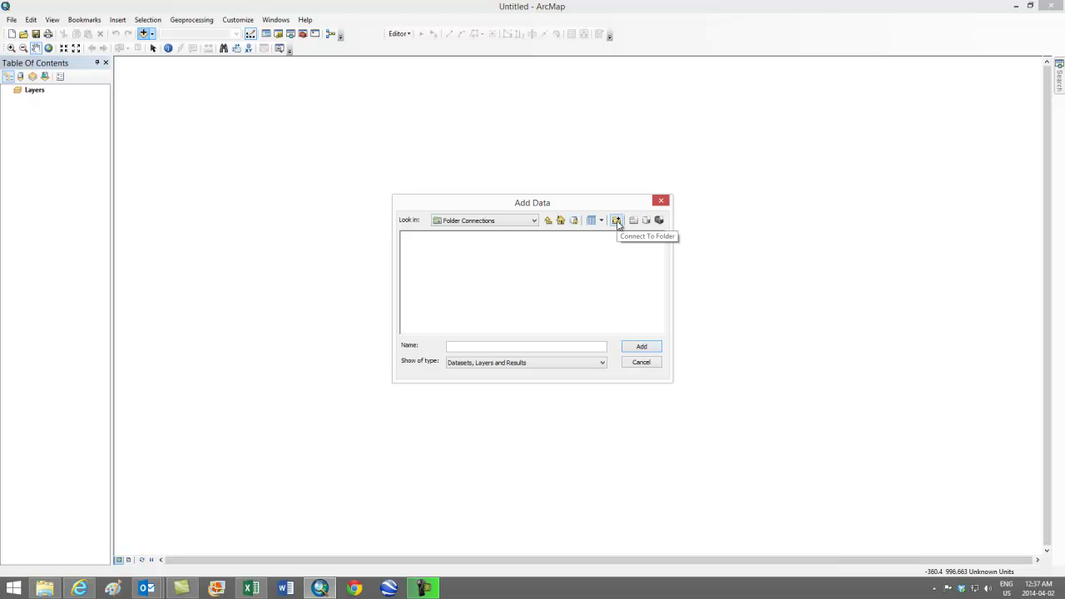
{"action": "left_click", "coordinate": [617, 223]}
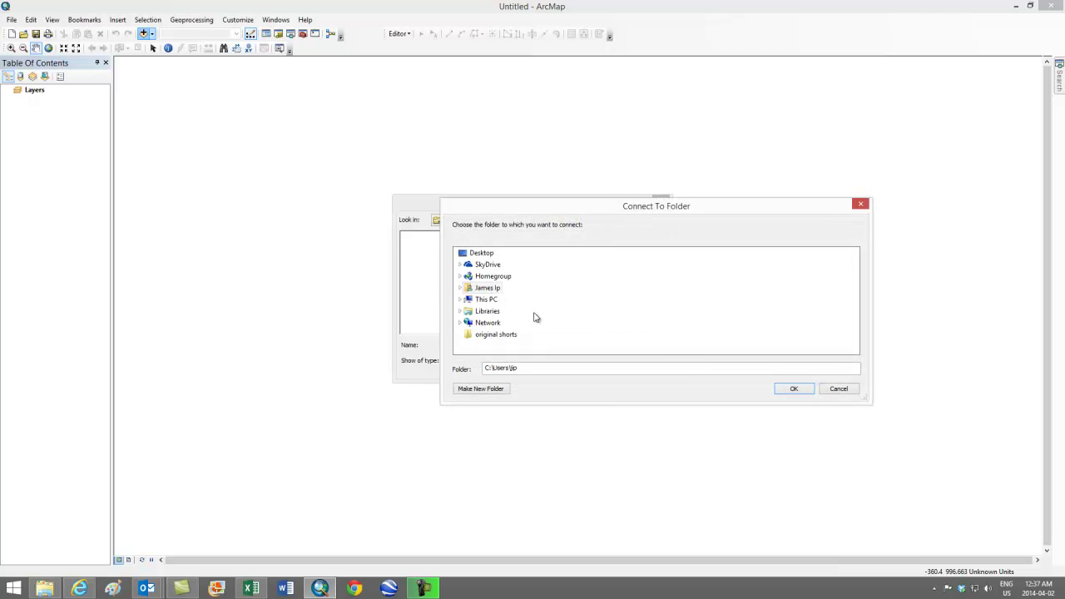
{"action": "double_click", "coordinate": [486, 299]}
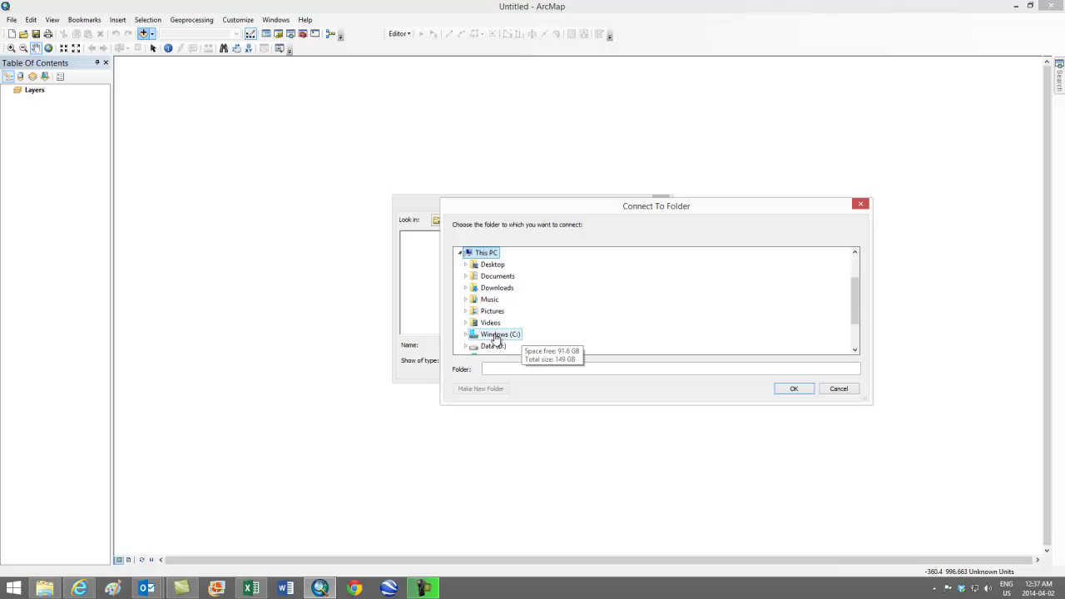
{"action": "double_click", "coordinate": [499, 347]}
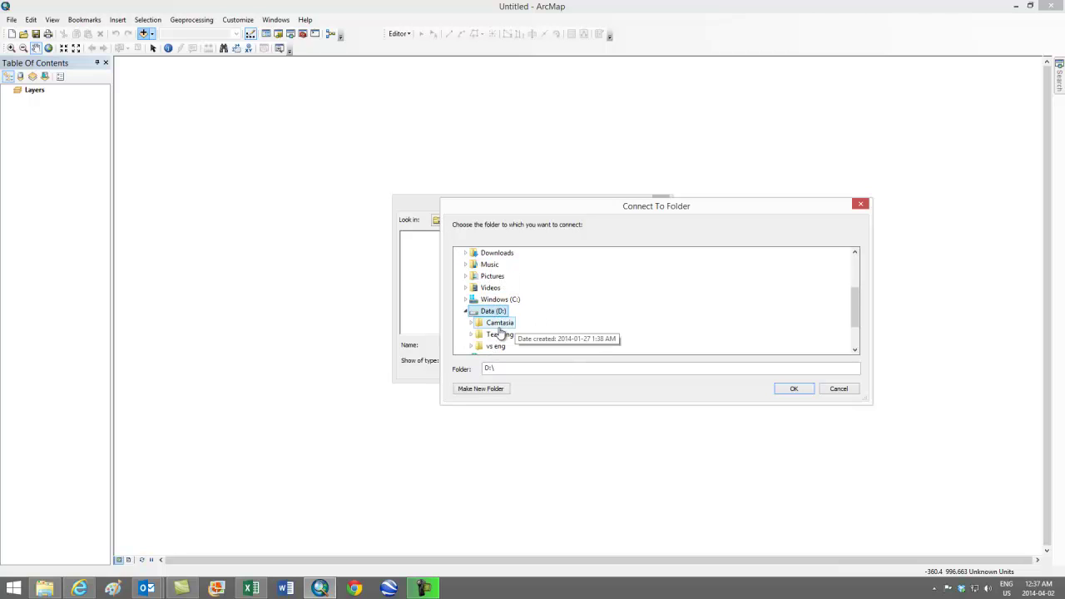
{"action": "double_click", "coordinate": [501, 333]}
{"action": "scroll", "coordinate": [537, 328], "scroll_direction": "down", "scroll_amount": 2}
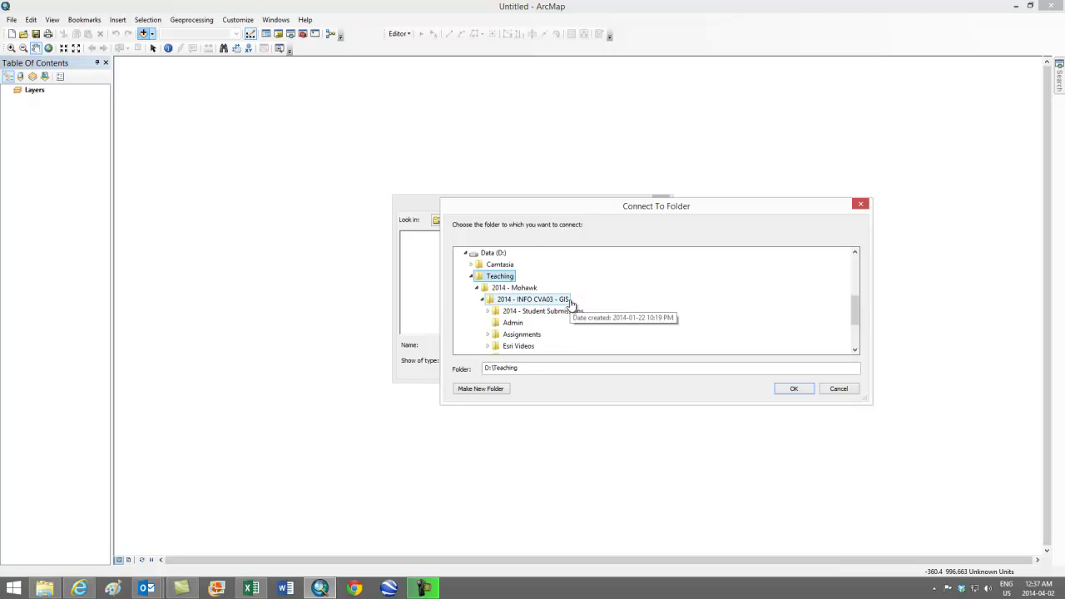
{"action": "scroll", "coordinate": [557, 302], "scroll_direction": "down", "scroll_amount": 1}
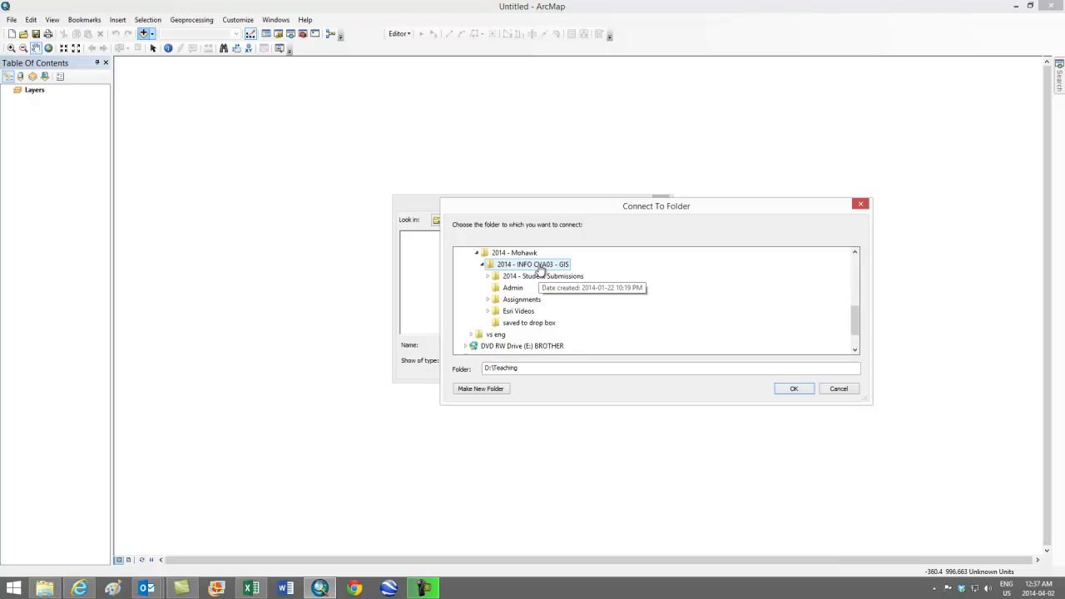
{"action": "double_click", "coordinate": [528, 300]}
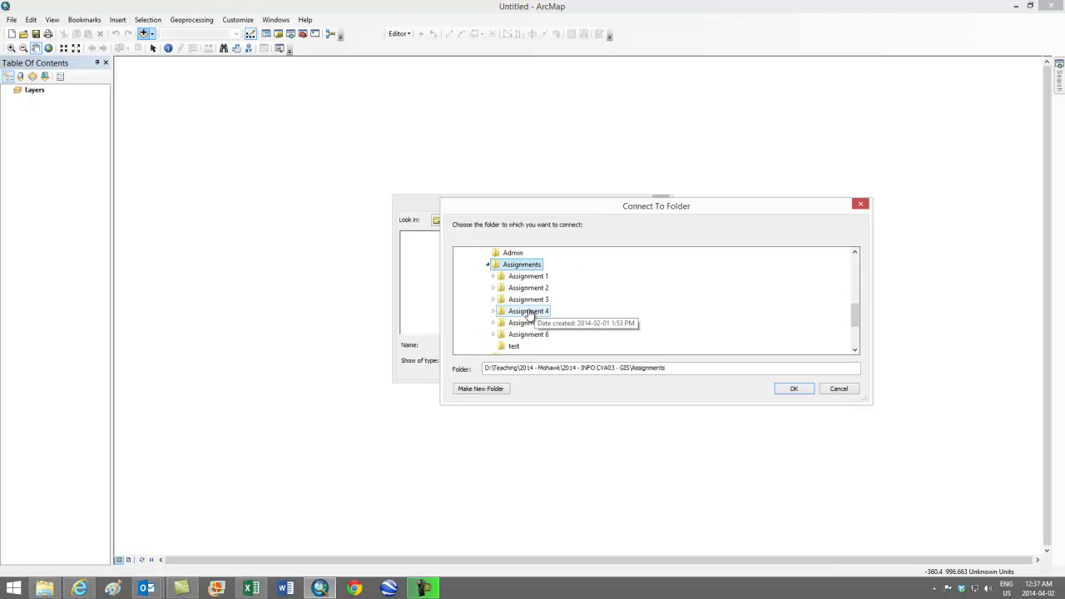
{"action": "double_click", "coordinate": [529, 312]}
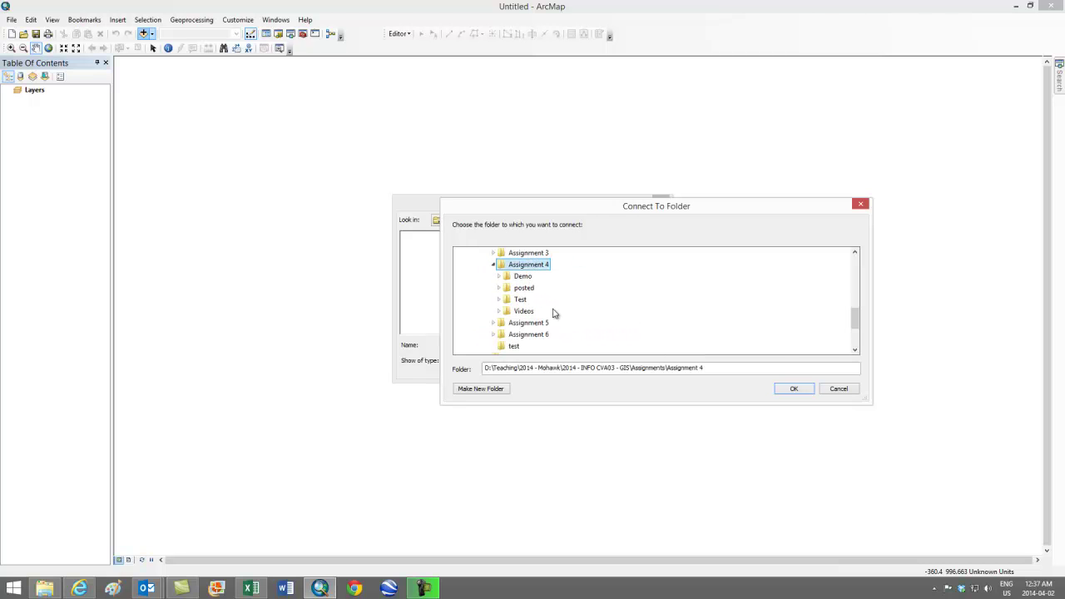
{"action": "double_click", "coordinate": [523, 276]}
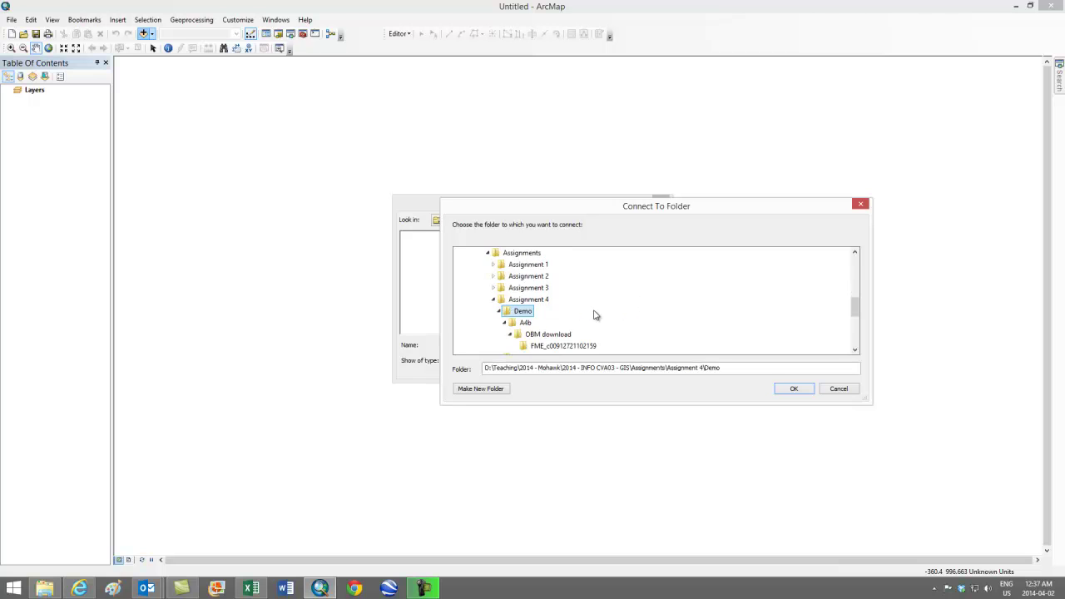
{"action": "left_click", "coordinate": [525, 288]}
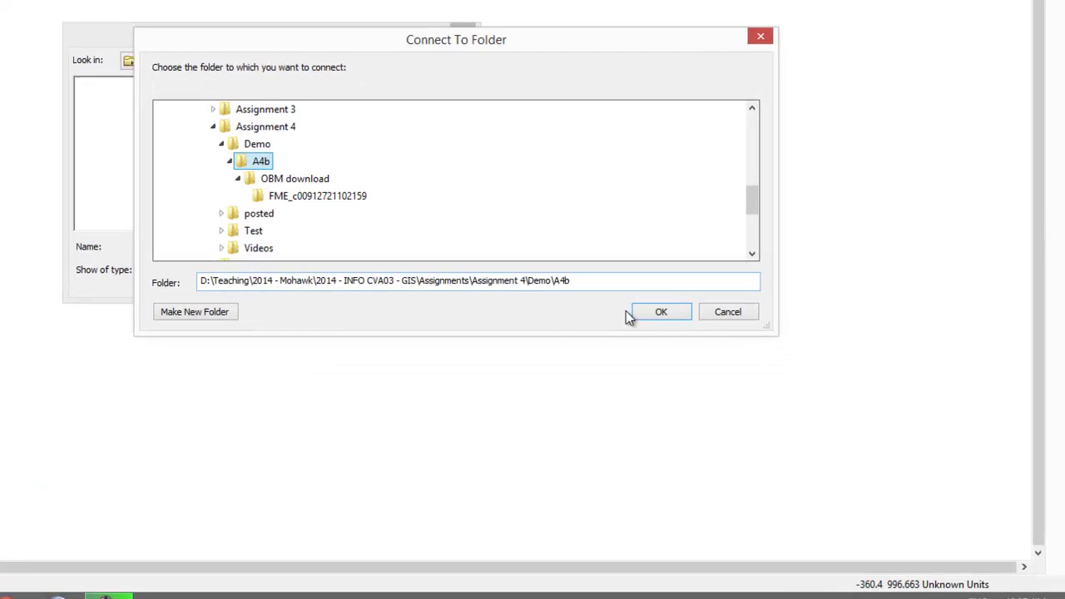
{"action": "left_click", "coordinate": [649, 312]}
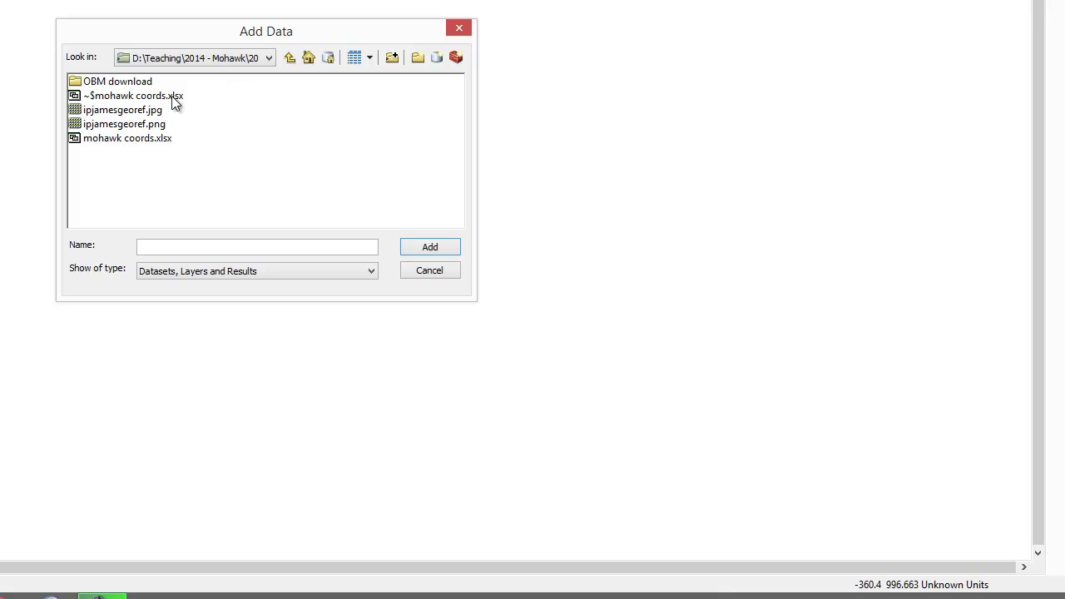
Step: Add the georeferenced .jpg image from A4b to the map without creating pyramids, and dismiss the spatial reference warning
{"action": "left_click", "coordinate": [139, 114]}
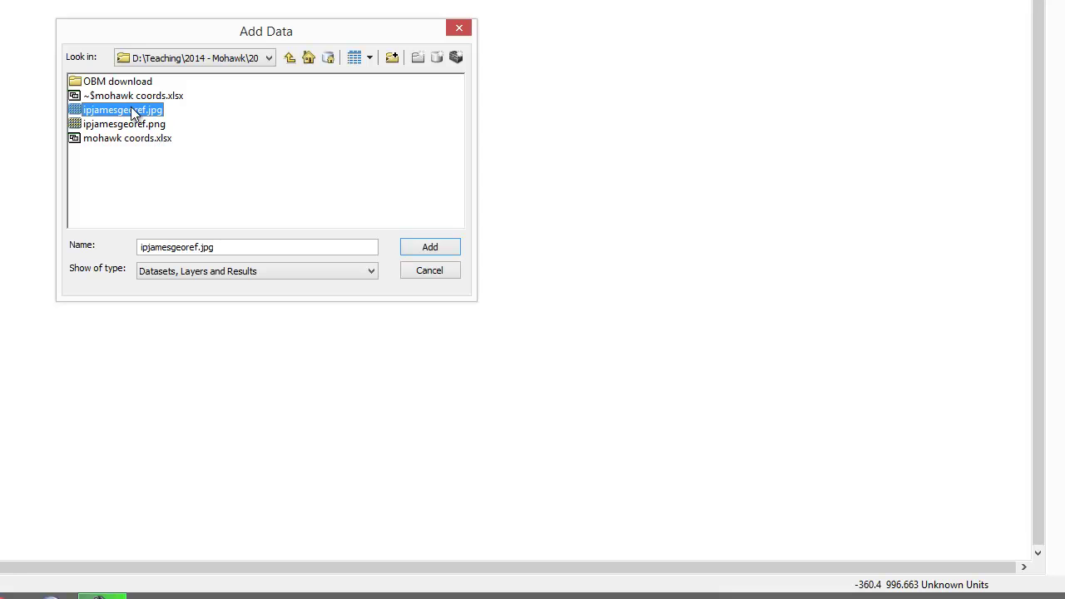
{"action": "left_click", "coordinate": [430, 249]}
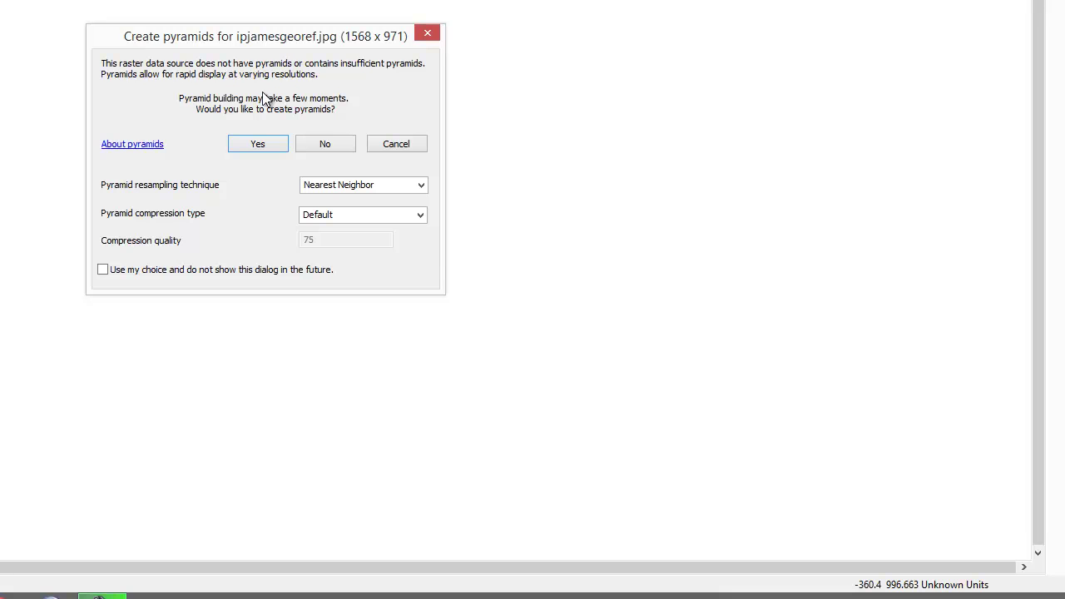
{"action": "left_click", "coordinate": [331, 147]}
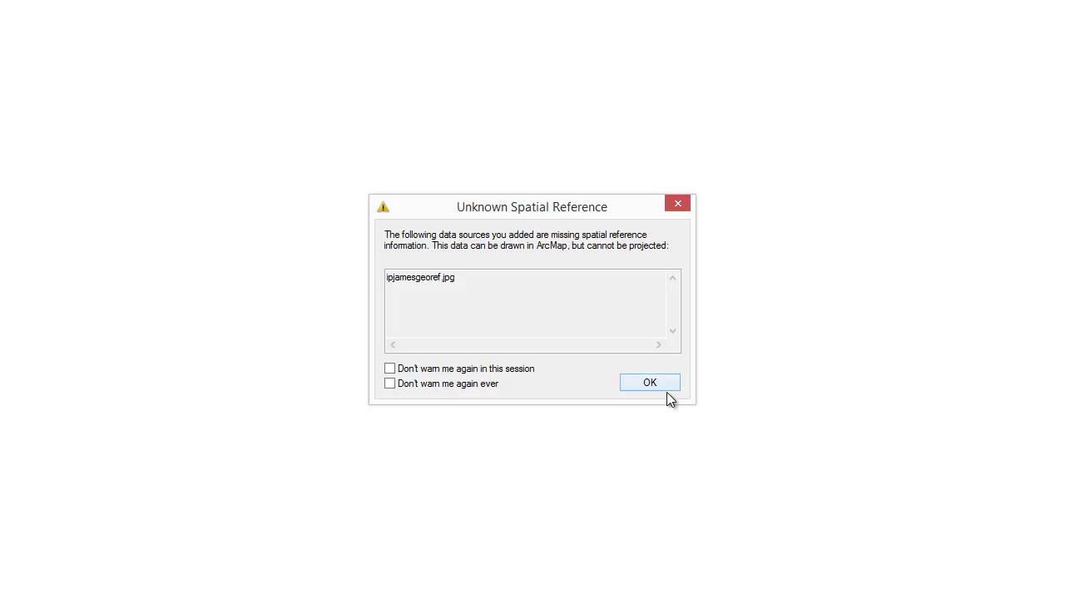
{"action": "left_click", "coordinate": [650, 383]}
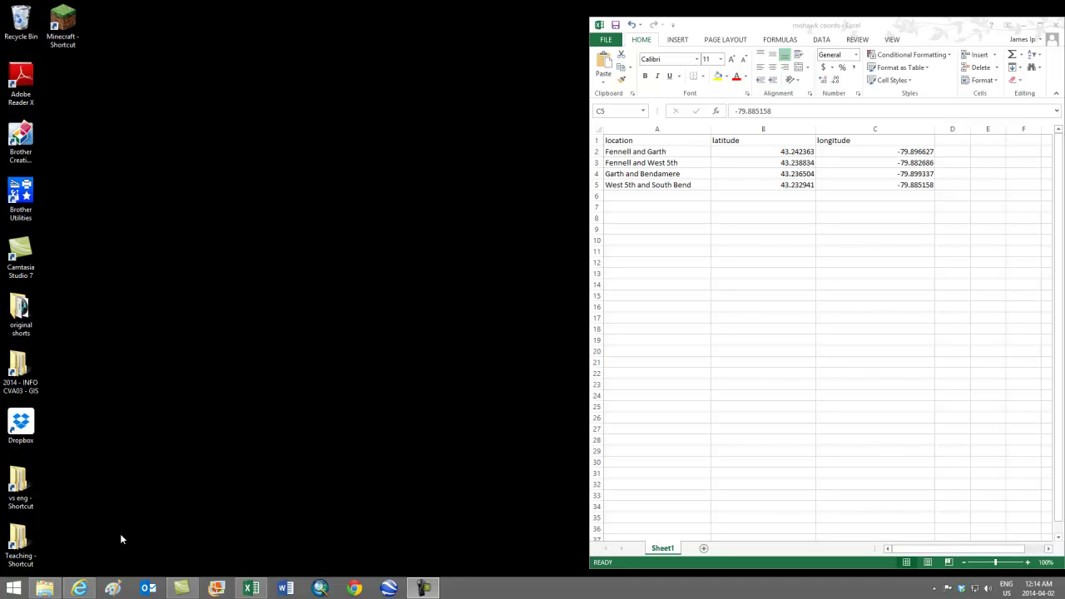
Step: Switch to Internet Explorer, open the Ontario Base Map link from the course homepage, and zoom the map to the Mohawk College area in Hamilton
{"action": "left_click", "coordinate": [79, 589]}
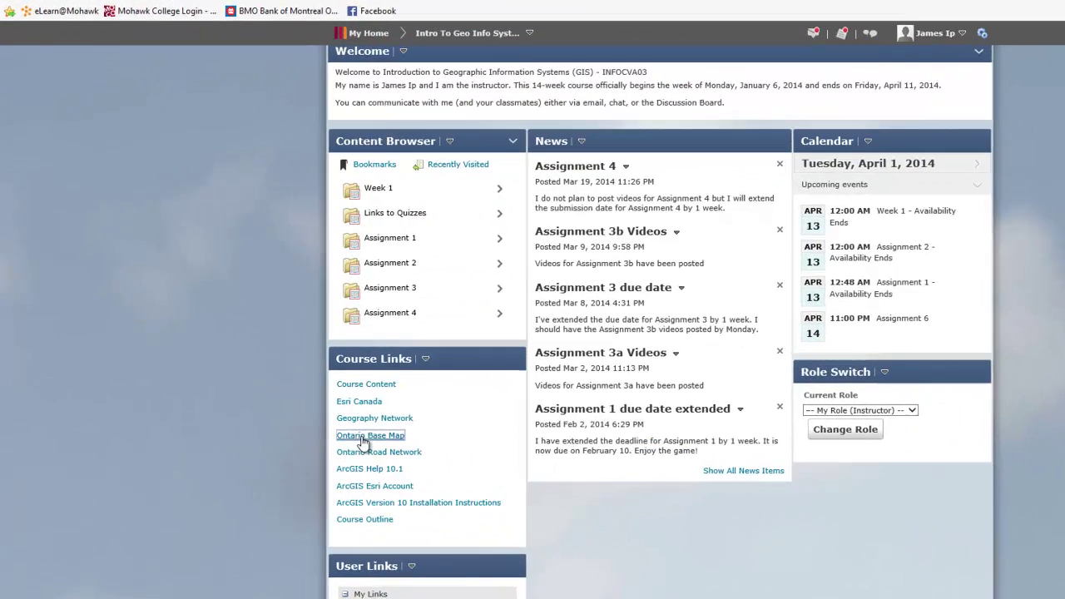
{"action": "left_click", "coordinate": [363, 441]}
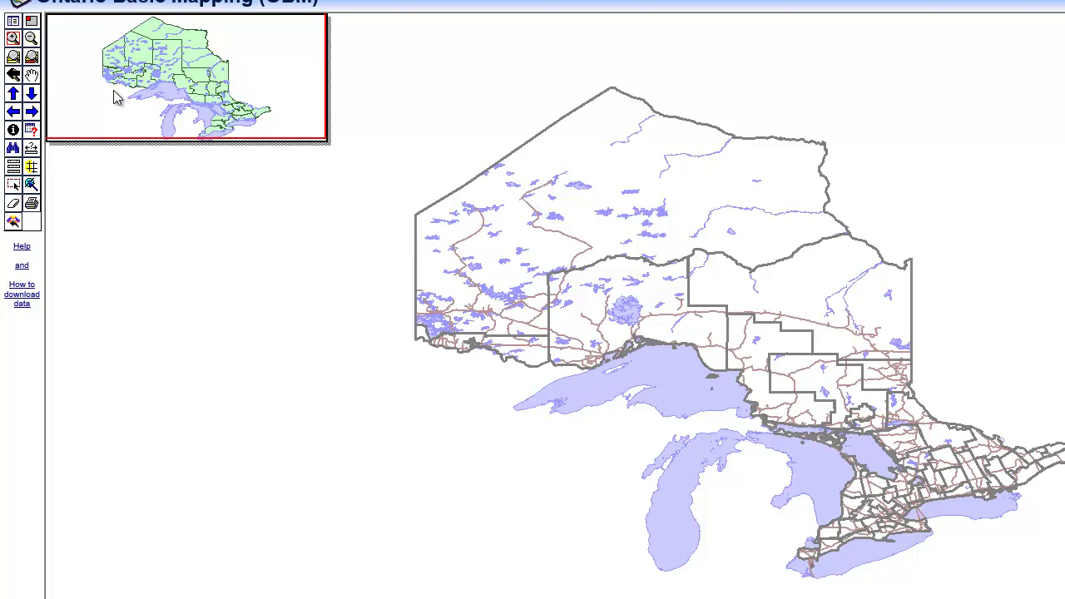
{"action": "left_click", "coordinate": [12, 39]}
{"action": "left_click_drag", "start_coordinate": [891, 506], "coordinate": [921, 537]}
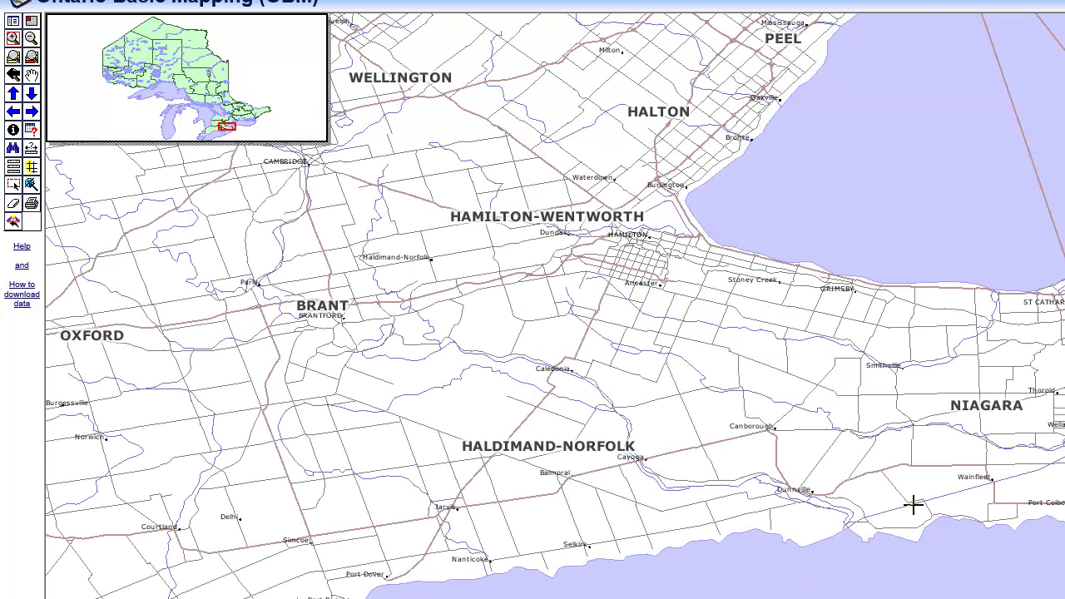
{"action": "left_click_drag", "start_coordinate": [594, 192], "coordinate": [779, 337]}
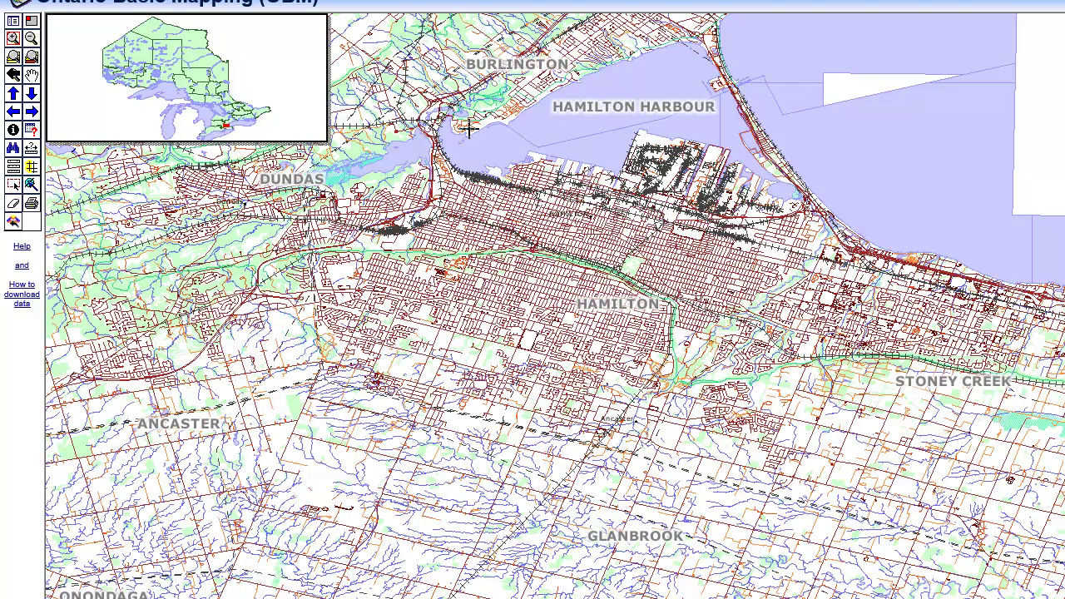
{"action": "left_click_drag", "start_coordinate": [423, 117], "coordinate": [783, 355]}
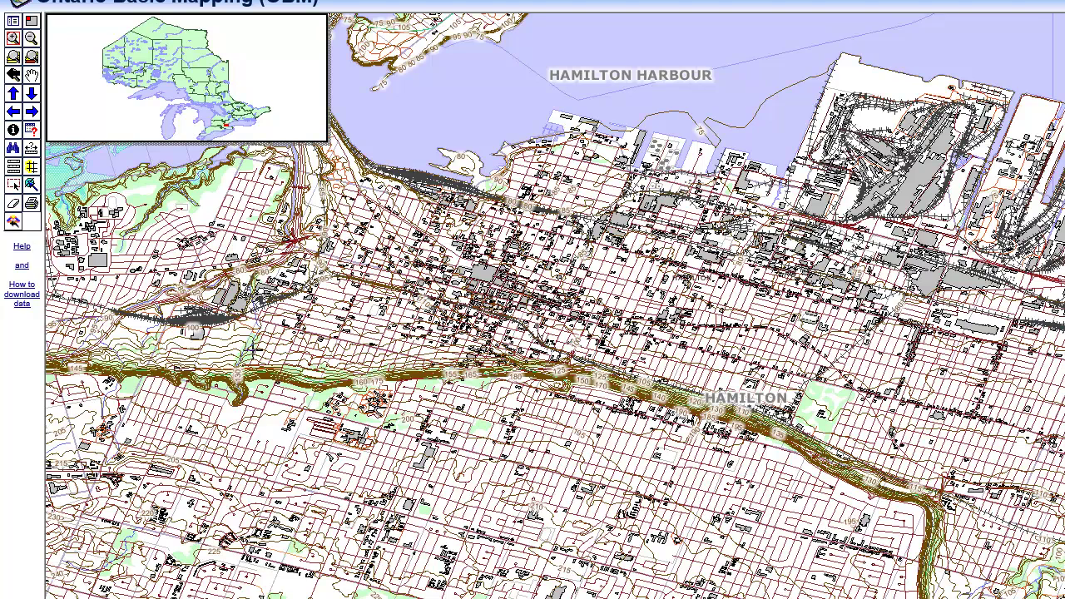
{"action": "left_click_drag", "start_coordinate": [258, 353], "coordinate": [434, 501]}
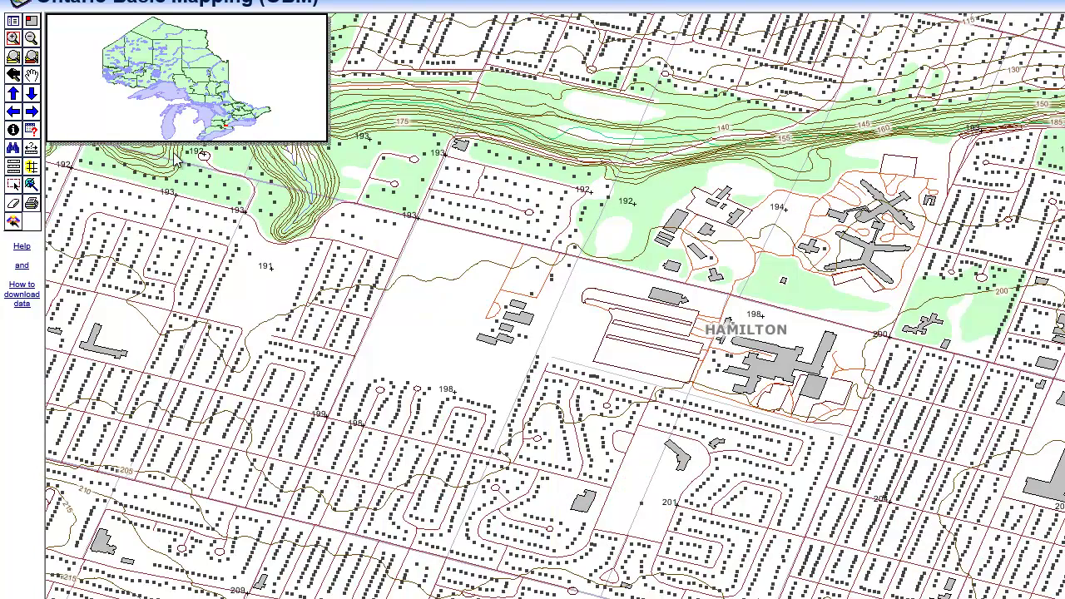
Step: Pan the base map to bring the Mohawk College campus and its surrounding streets to the middle of the view
{"action": "left_click", "coordinate": [32, 75]}
{"action": "left_click_drag", "start_coordinate": [717, 446], "coordinate": [803, 377]}
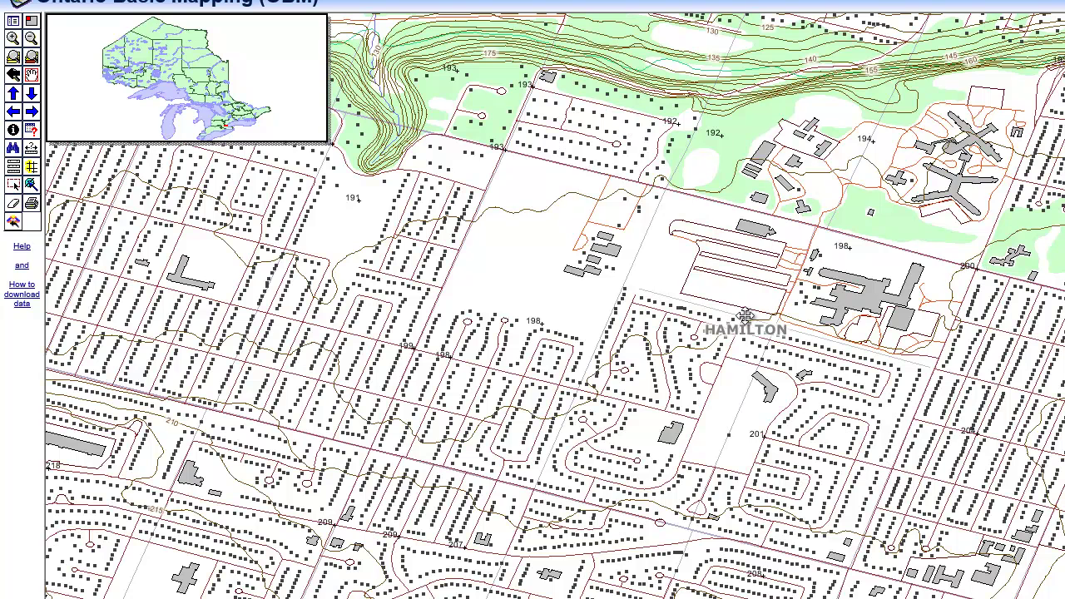
{"action": "left_click_drag", "start_coordinate": [745, 316], "coordinate": [787, 321]}
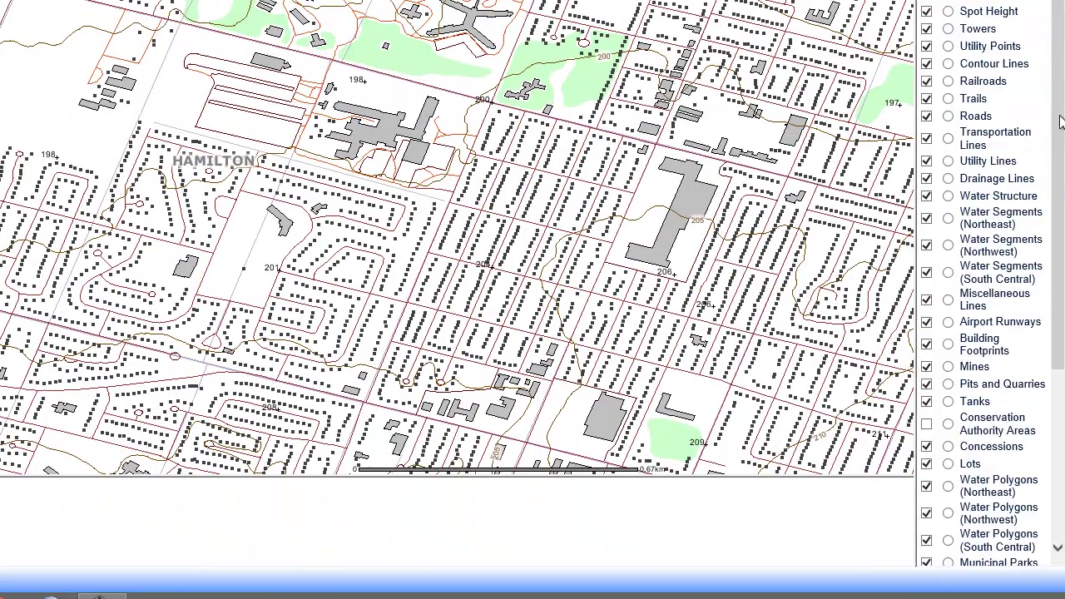
Step: Turn off the Wooded Areas, Wetlands, Municipal Parks, Water Polygons (all three regions), Lots and Concessions layers
{"action": "left_click_drag", "start_coordinate": [1057, 118], "coordinate": [1057, 268]}
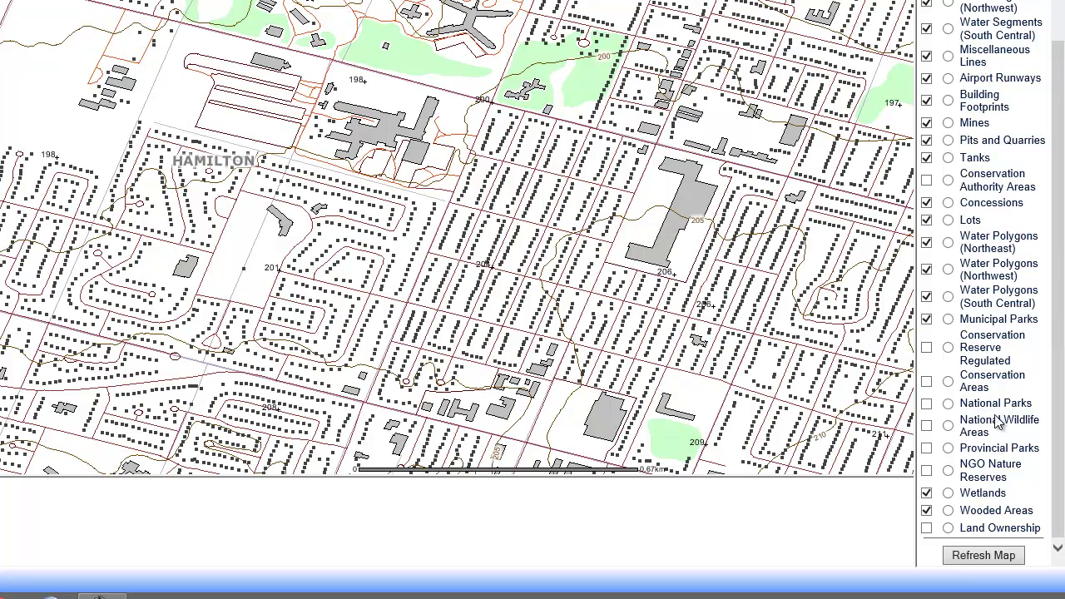
{"action": "left_click", "coordinate": [926, 493]}
{"action": "left_click", "coordinate": [927, 319]}
{"action": "left_click", "coordinate": [928, 297]}
{"action": "left_click", "coordinate": [927, 269]}
{"action": "left_click", "coordinate": [927, 242]}
{"action": "left_click", "coordinate": [928, 220]}
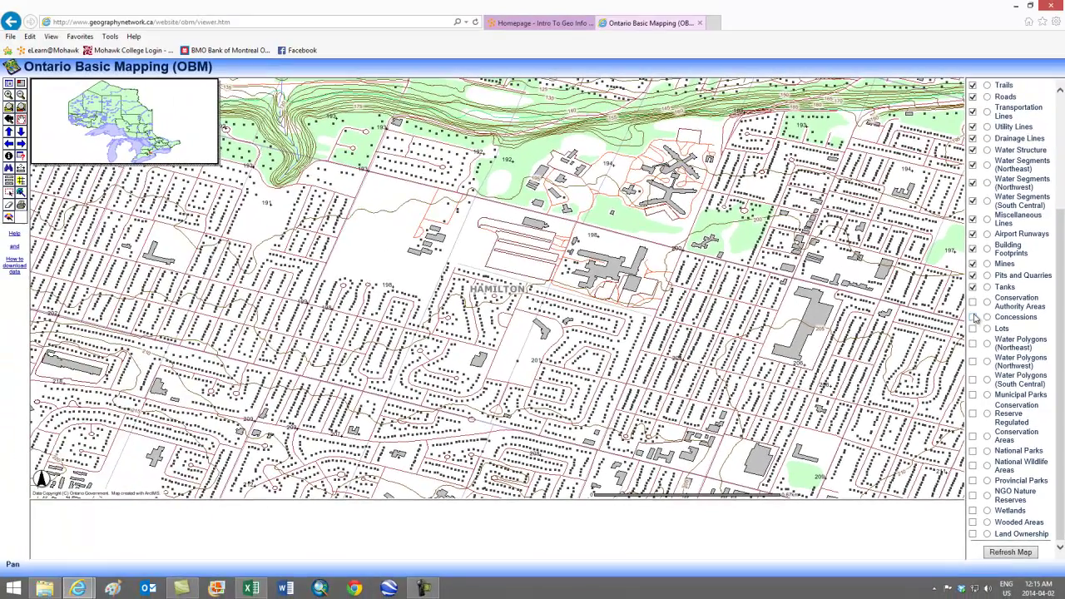
{"action": "left_click", "coordinate": [927, 202]}
Step: Turn off the Tanks, Pits and Quarries, Mines, Airport Runways, Miscellaneous Lines, all Water Segments, Water Structure, Drainage Lines and Utility Lines layers
{"action": "left_click", "coordinate": [973, 286]}
{"action": "left_click", "coordinate": [972, 275]}
{"action": "left_click", "coordinate": [972, 264]}
{"action": "left_click", "coordinate": [972, 234]}
{"action": "left_click", "coordinate": [973, 219]}
{"action": "left_click", "coordinate": [973, 201]}
{"action": "left_click", "coordinate": [973, 183]}
{"action": "left_click", "coordinate": [972, 164]}
{"action": "left_click", "coordinate": [973, 151]}
{"action": "left_click", "coordinate": [973, 139]}
{"action": "left_click", "coordinate": [972, 126]}
Step: Turn off the Trails, Contour Lines, Utility Points, Towers, Spot Height, Lower Tier Municipality Names, ArcCanada Named Places and Contour Line Labels layers
{"action": "left_click_drag", "start_coordinate": [1061, 233], "coordinate": [1055, 117]}
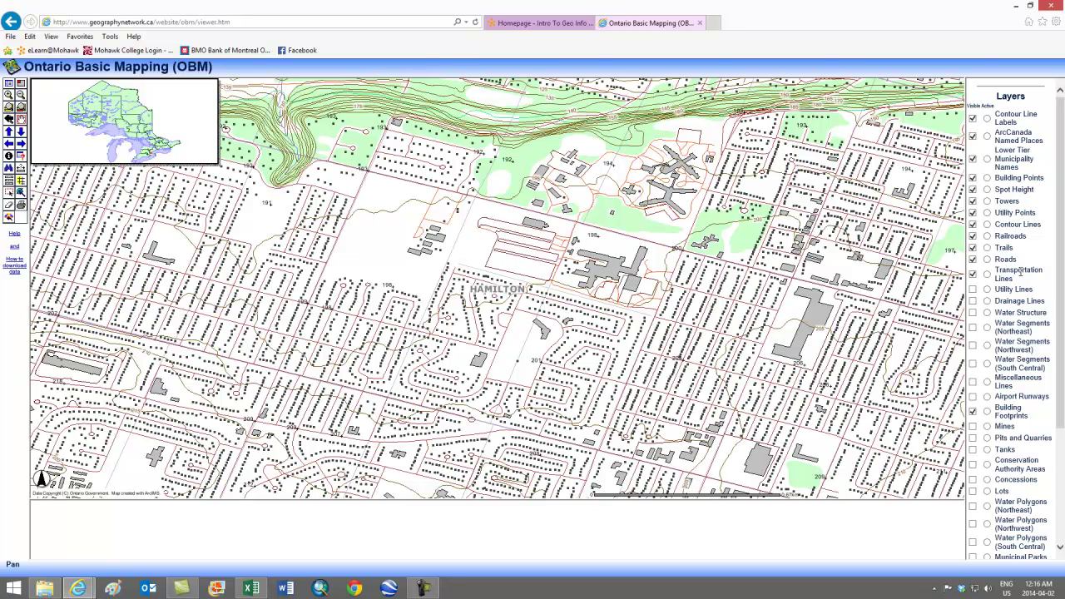
{"action": "left_click", "coordinate": [973, 248]}
{"action": "left_click", "coordinate": [973, 223]}
{"action": "left_click", "coordinate": [974, 203]}
{"action": "left_click", "coordinate": [973, 160]}
{"action": "left_click", "coordinate": [972, 136]}
{"action": "left_click", "coordinate": [972, 118]}
Step: Refresh the base map with the reduced layer selection and review which layers are still checked in the list
{"action": "left_click_drag", "start_coordinate": [1060, 170], "coordinate": [1061, 291]}
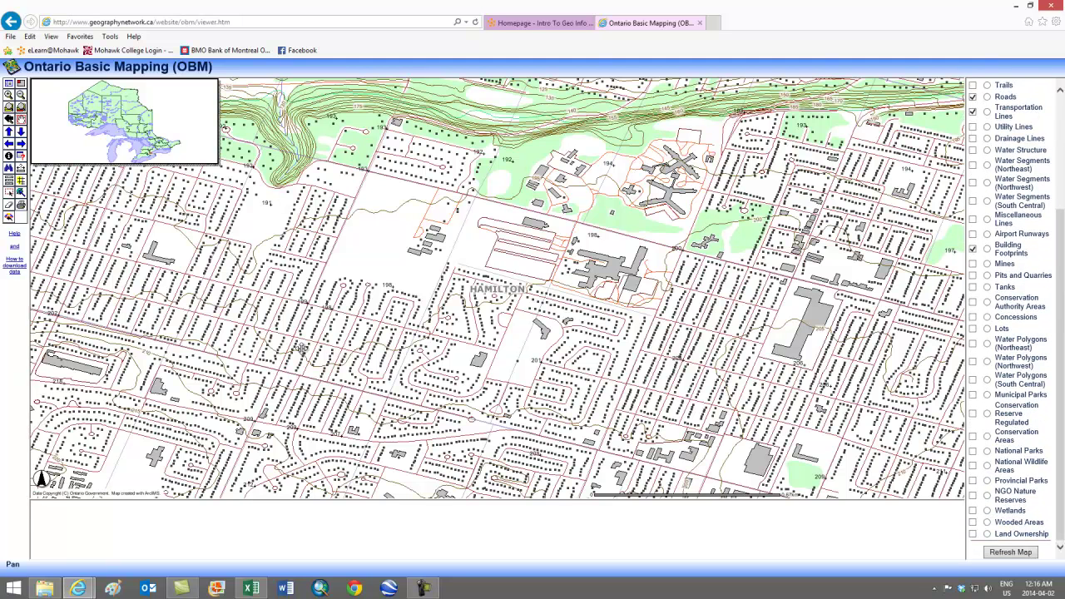
{"action": "mouse_move", "coordinate": [1057, 490]}
{"action": "left_mouse_down"}
{"action": "mouse_move", "coordinate": [1057, 473]}
{"action": "mouse_move", "coordinate": [1057, 493]}
{"action": "left_mouse_up"}
{"action": "left_click", "coordinate": [1016, 551]}
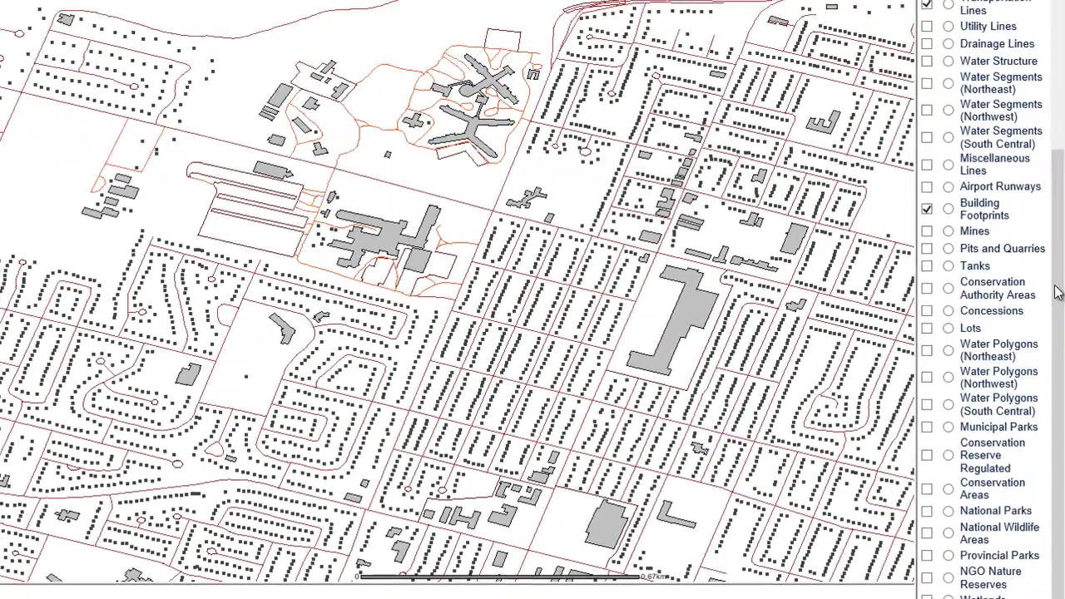
{"action": "left_click_drag", "start_coordinate": [1056, 292], "coordinate": [1061, 235]}
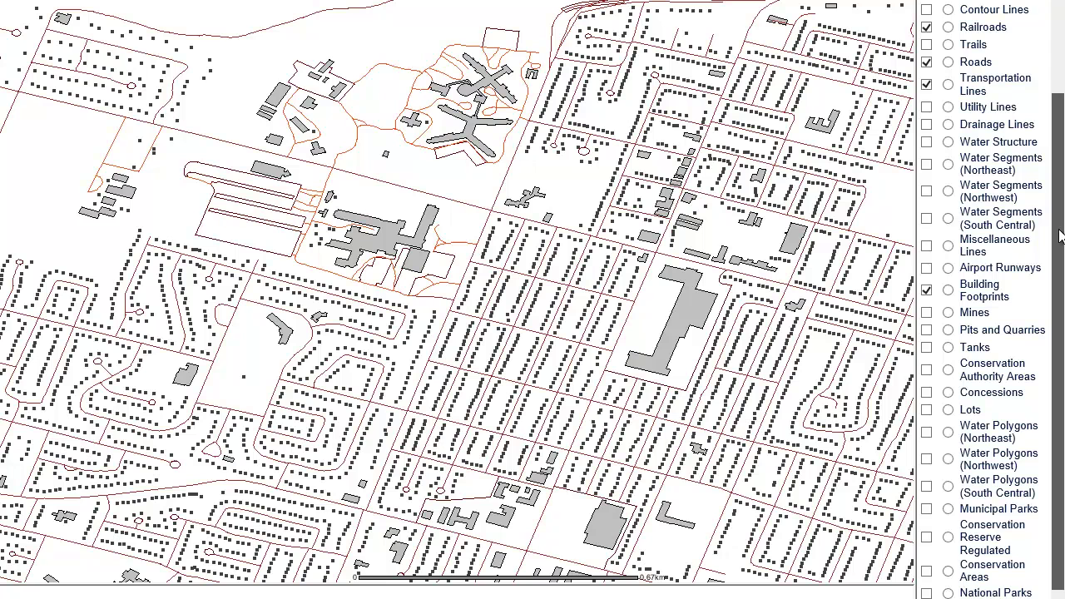
{"action": "left_click_drag", "start_coordinate": [1061, 235], "coordinate": [1062, 90]}
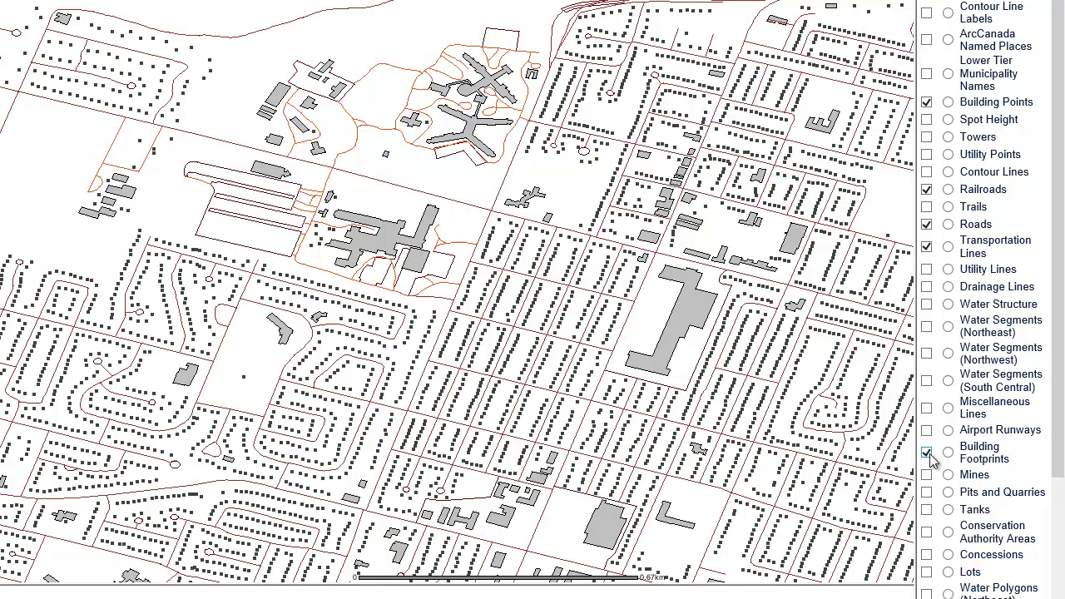
Step: Open the data download form, accept the license agreement and try to request the selected layers in ESRI Shape format
{"action": "left_click", "coordinate": [927, 224]}
{"action": "left_click", "coordinate": [928, 224]}
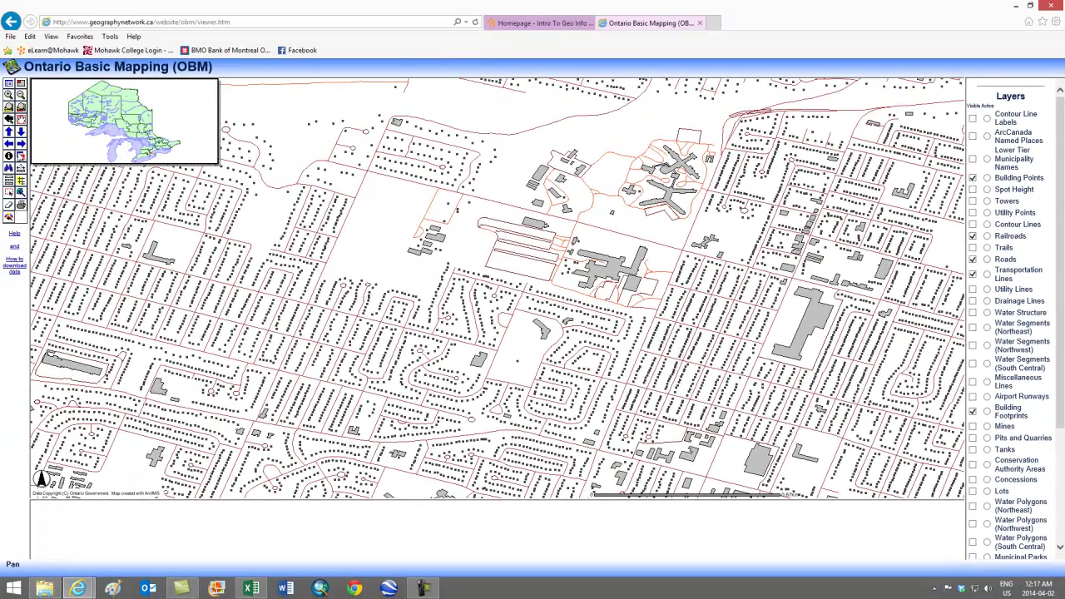
{"action": "left_click", "coordinate": [8, 218]}
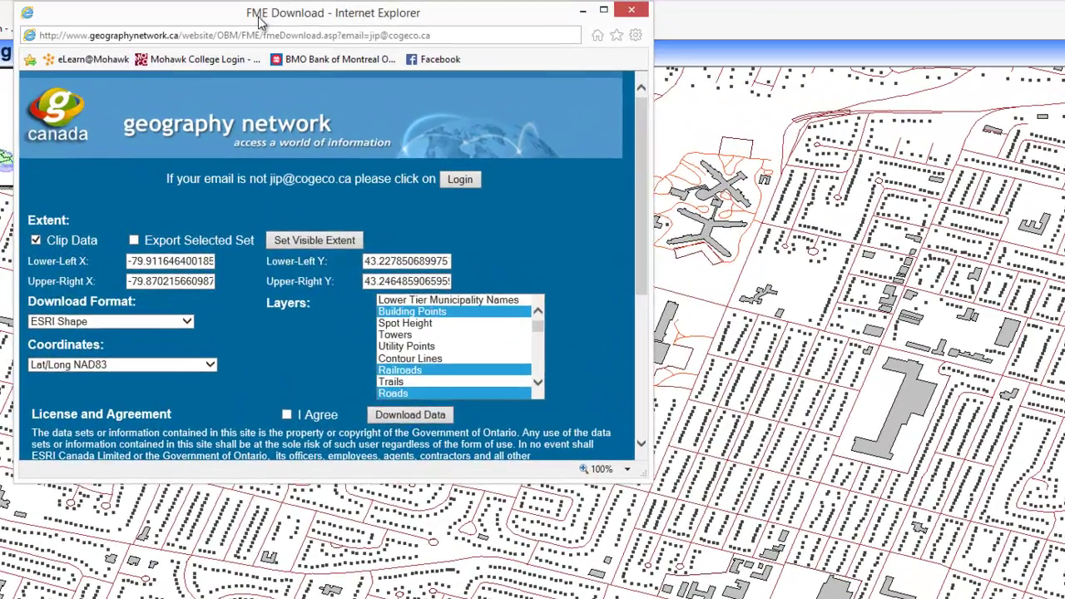
{"action": "left_click_drag", "start_coordinate": [260, 23], "coordinate": [471, 131]}
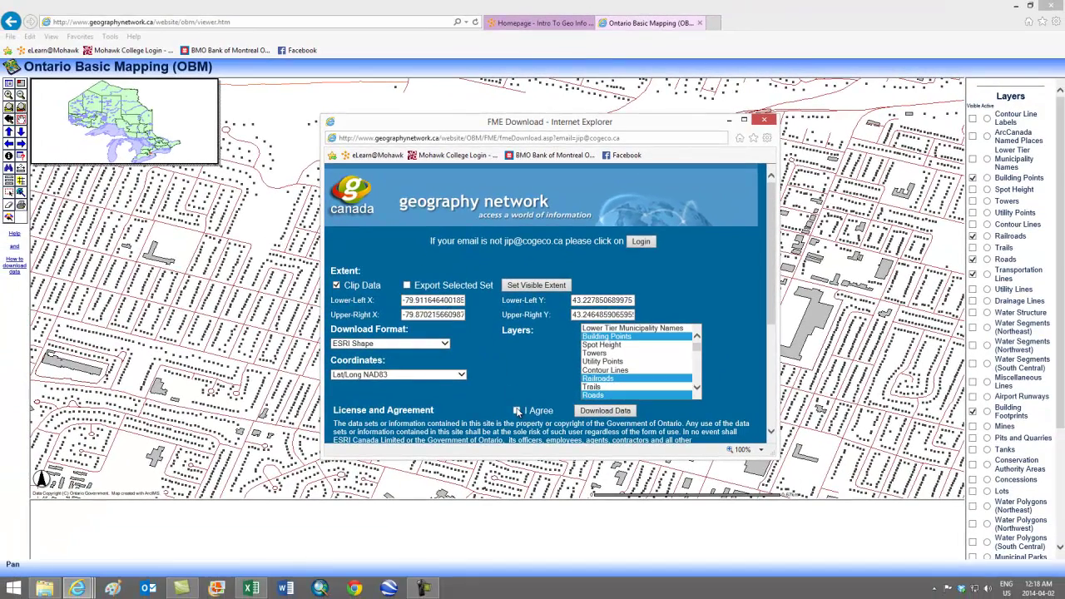
{"action": "left_click", "coordinate": [500, 503]}
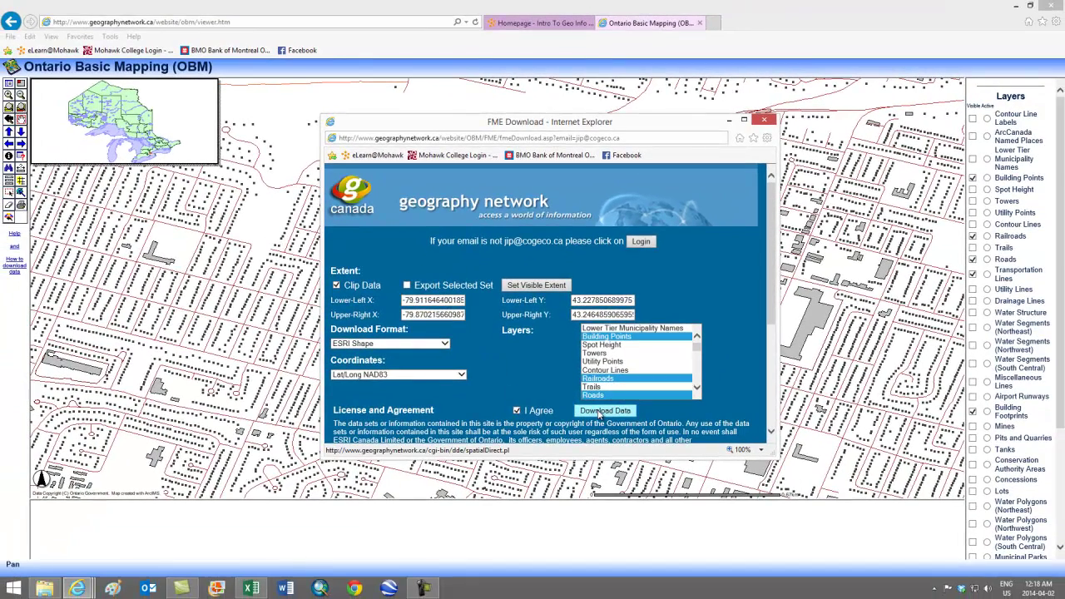
{"action": "left_click", "coordinate": [602, 412]}
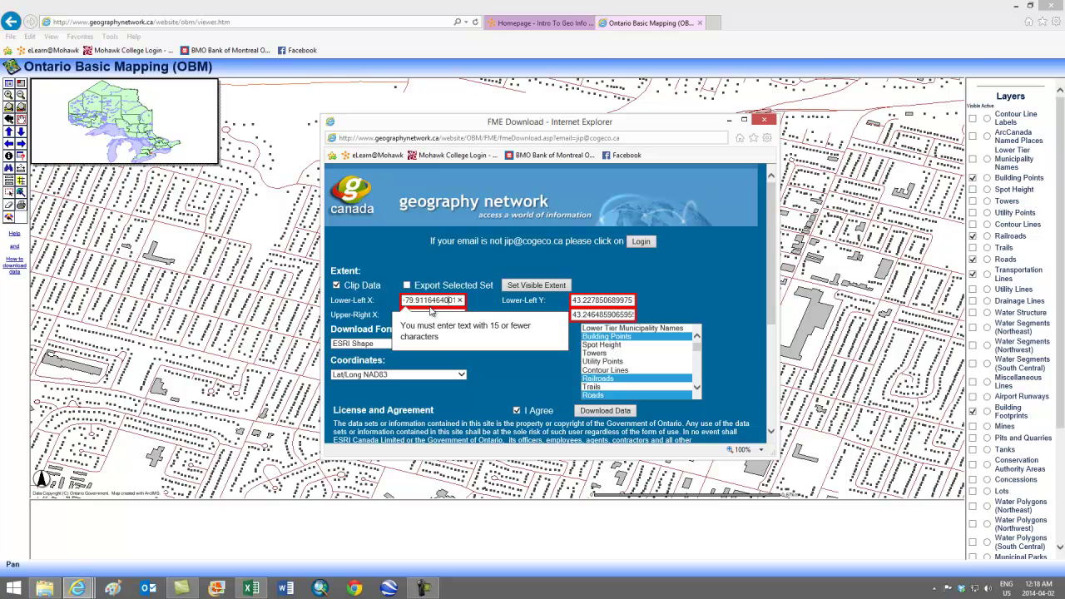
Step: Shorten the extent's Lower-Left X to -79.9116464 and its Upper-Right X to -79.87021566
{"action": "key", "text": "BackSpace"}
{"action": "key", "text": "BackSpace"}
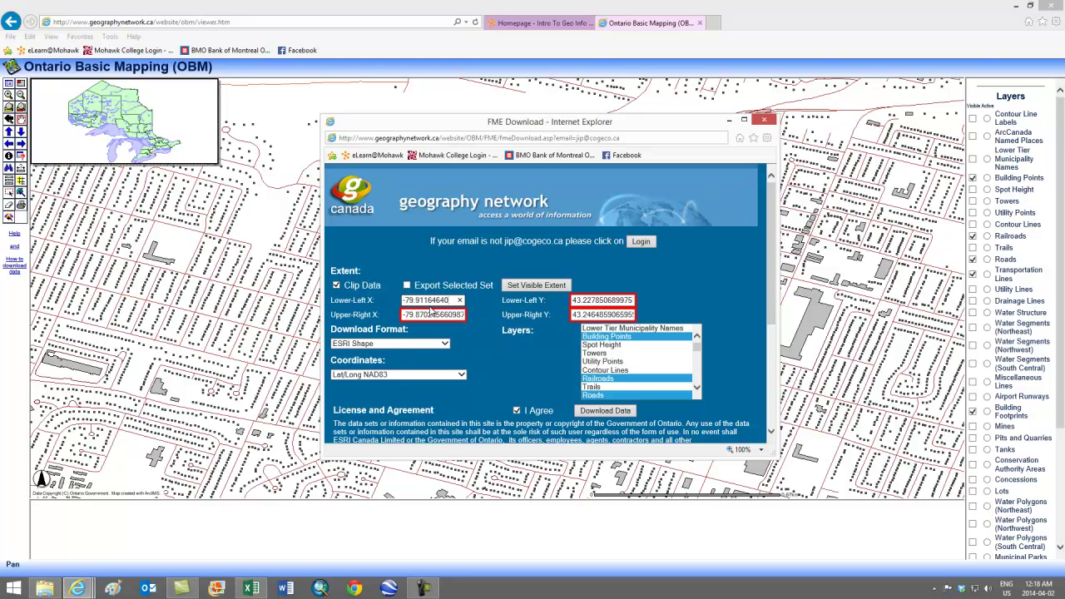
{"action": "key", "text": "BackSpace"}
{"action": "left_click", "coordinate": [415, 315]}
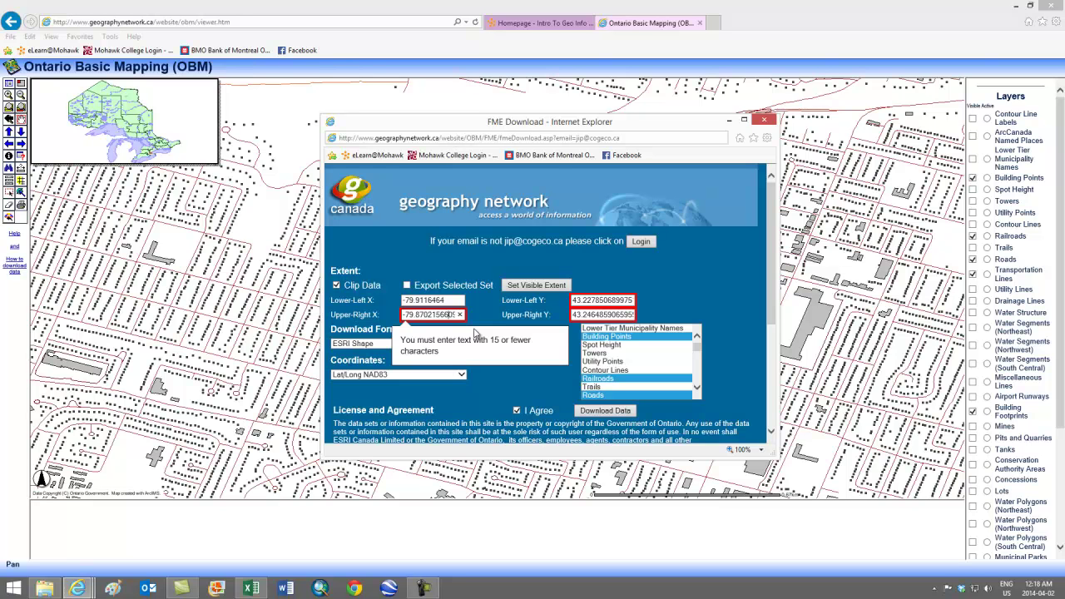
{"action": "key", "text": "BackSpace"}
{"action": "key", "text": "BackSpace"}
{"action": "key", "text": "BackSpace"}
{"action": "key", "text": "BackSpace"}
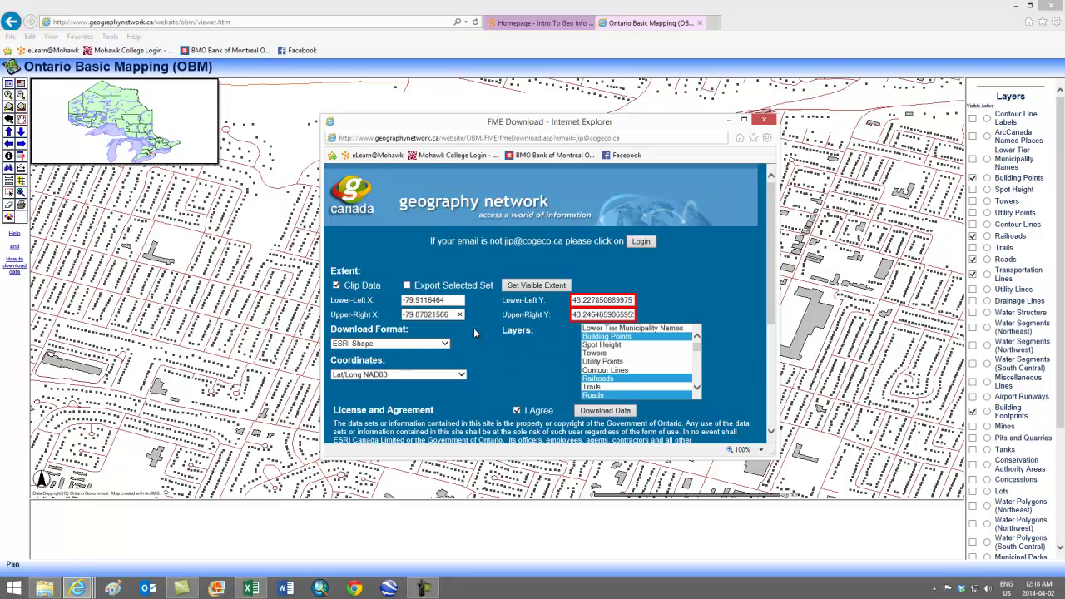
Step: Shorten the extent's Lower-Left Y to 43.22785069 and its Upper-Right Y to 43.2464859
{"action": "left_click", "coordinate": [614, 300]}
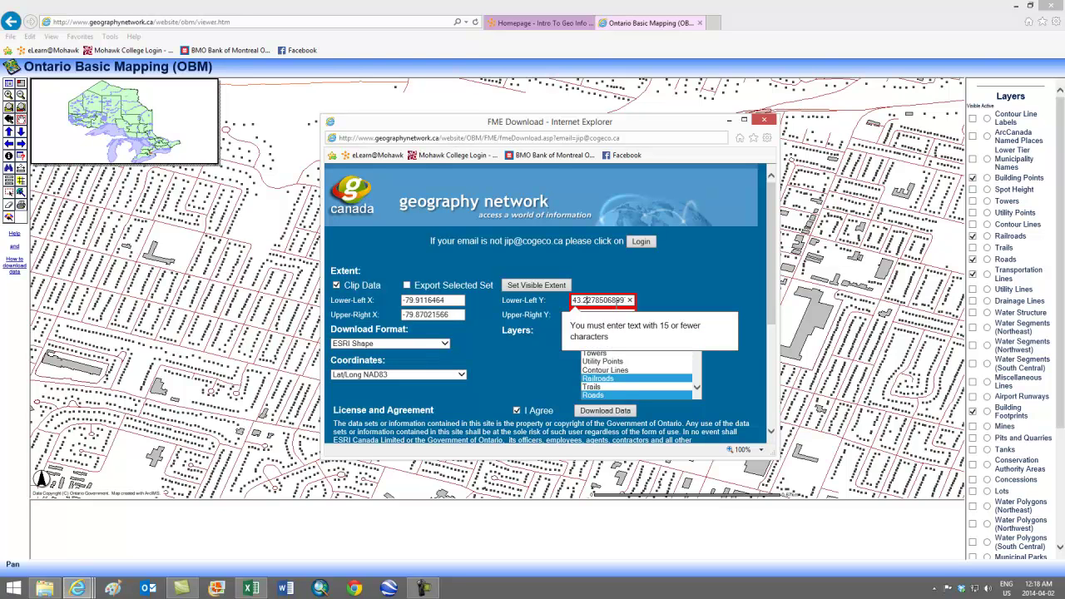
{"action": "key", "text": "Right"}
{"action": "key", "text": "Right"}
{"action": "key", "text": "Right"}
{"action": "key", "text": "shift+End"}
{"action": "type", "text": "9"}
{"action": "left_click", "coordinate": [606, 317]}
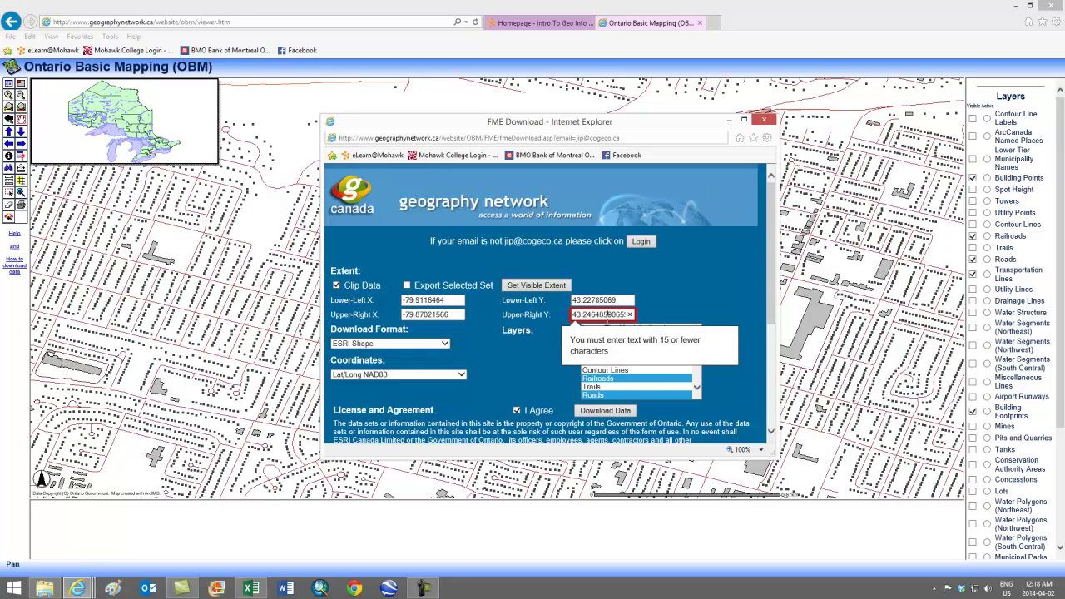
{"action": "key", "text": "Left"}
{"action": "key", "text": "Left"}
{"action": "key", "text": "Left"}
{"action": "key", "text": "Left"}
{"action": "key", "text": "Left"}
{"action": "key", "text": "BackSpace"}
{"action": "key", "text": "BackSpace"}
{"action": "key", "text": "BackSpace"}
{"action": "key", "text": "BackSpace"}
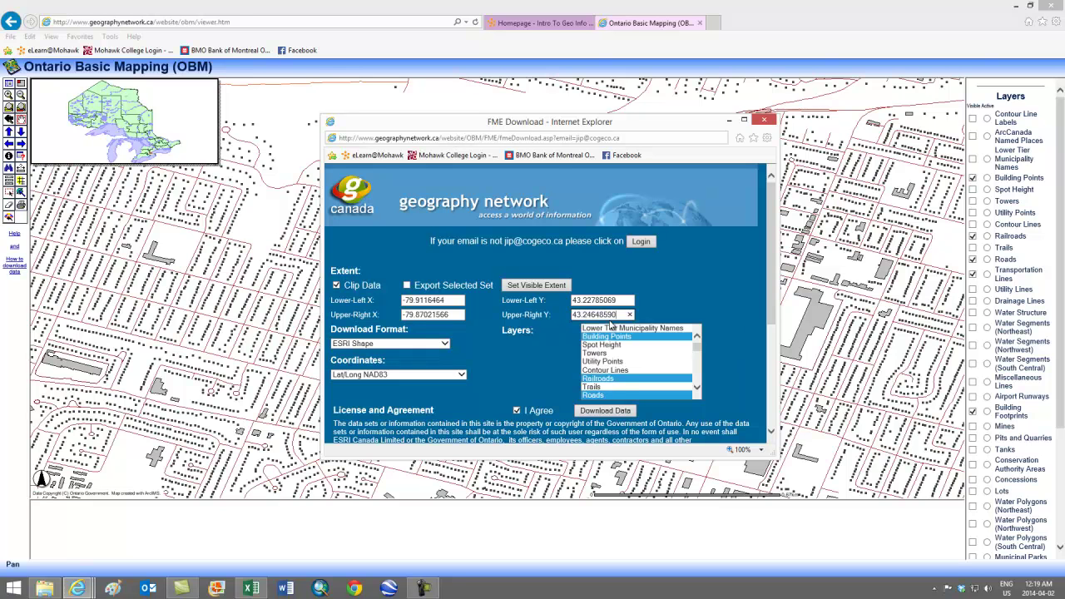
{"action": "key", "text": "BackSpace"}
Step: Submit the data download request, and close the download window and the Ontario Basic Mapping page
{"action": "left_click", "coordinate": [604, 411]}
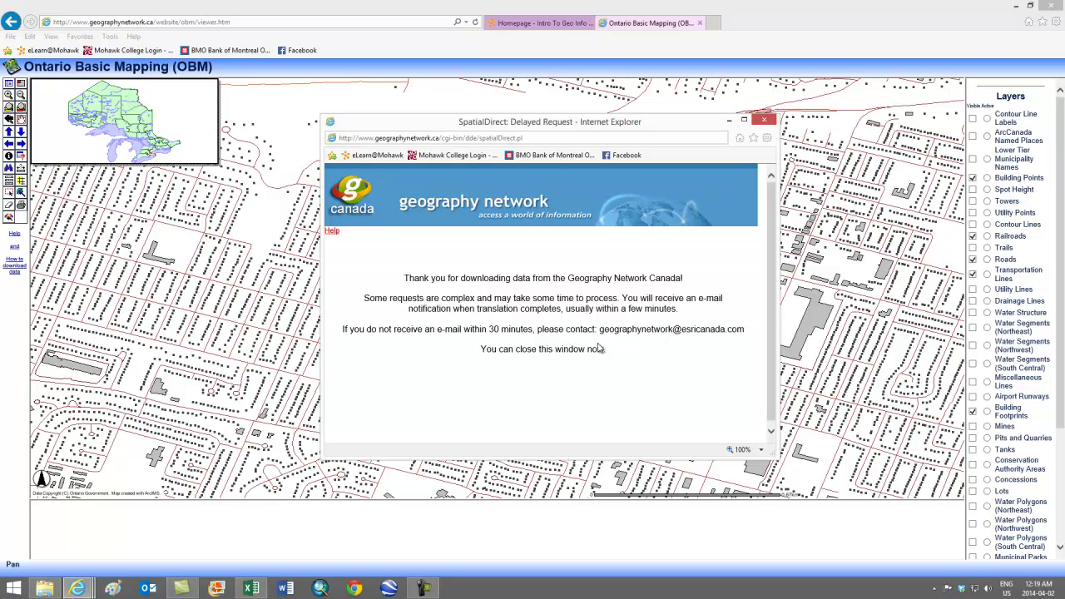
{"action": "left_click", "coordinate": [763, 119]}
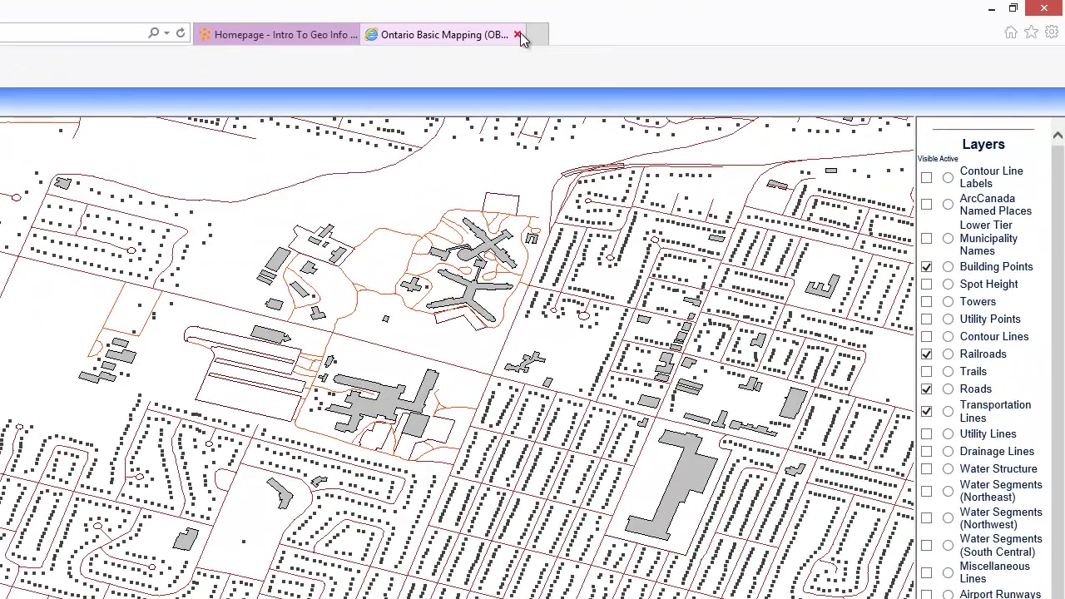
{"action": "left_click", "coordinate": [518, 35]}
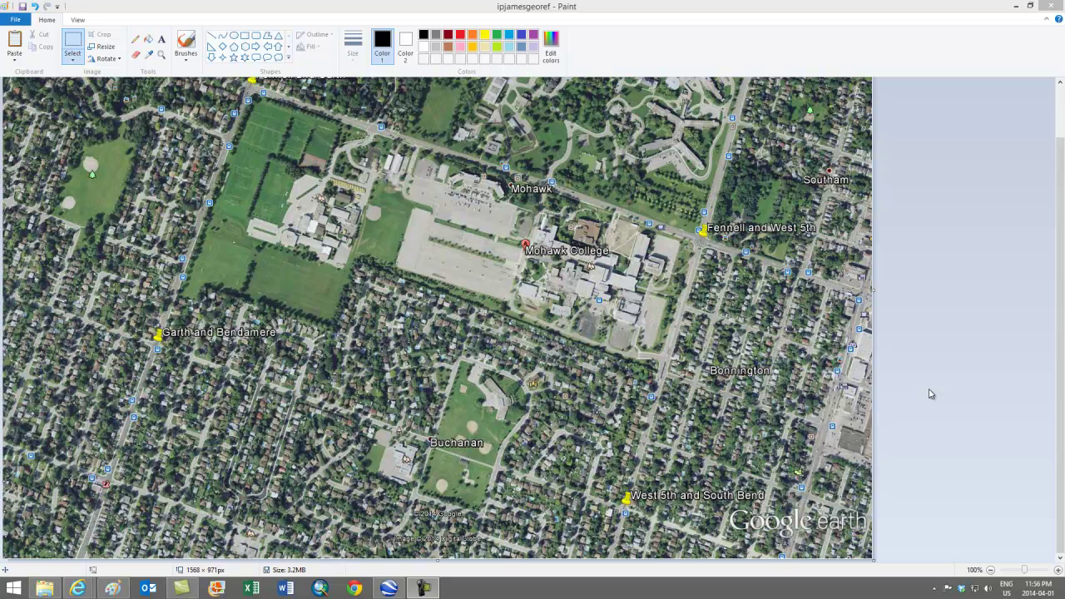
Step: Save the aerial image in Paint as a JPEG picture in the A4b folder under its existing name and close Paint
{"action": "left_click", "coordinate": [22, 12]}
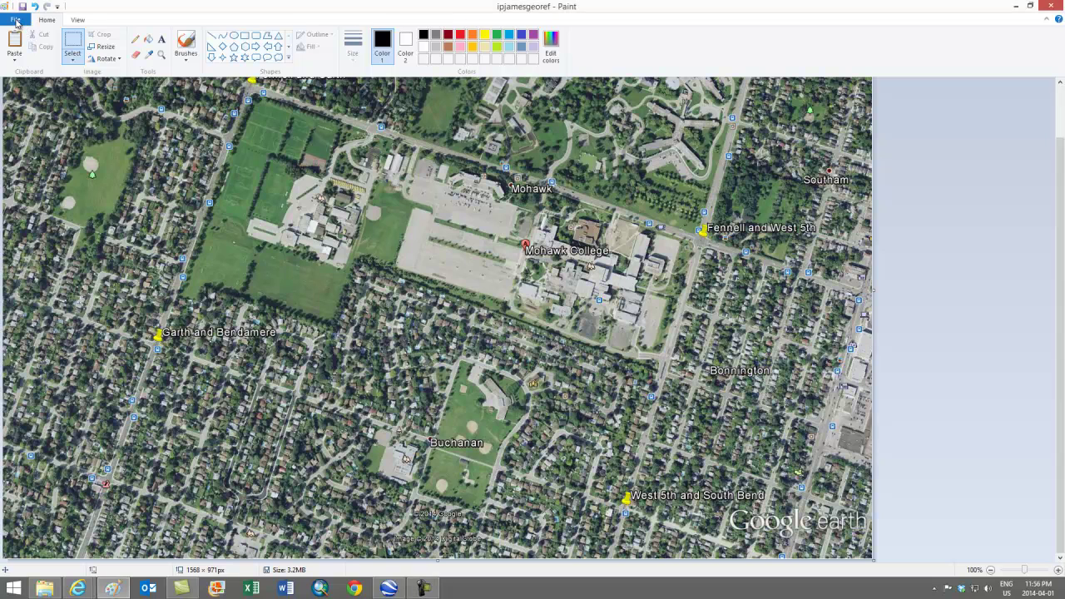
{"action": "left_click", "coordinate": [15, 20]}
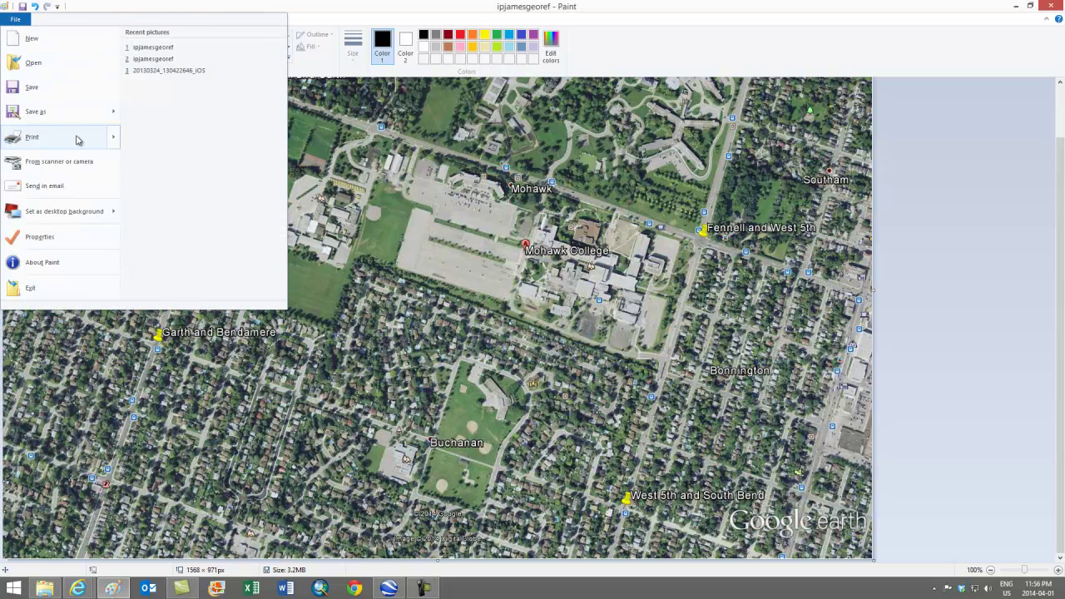
{"action": "mouse_move", "coordinate": [77, 118]}
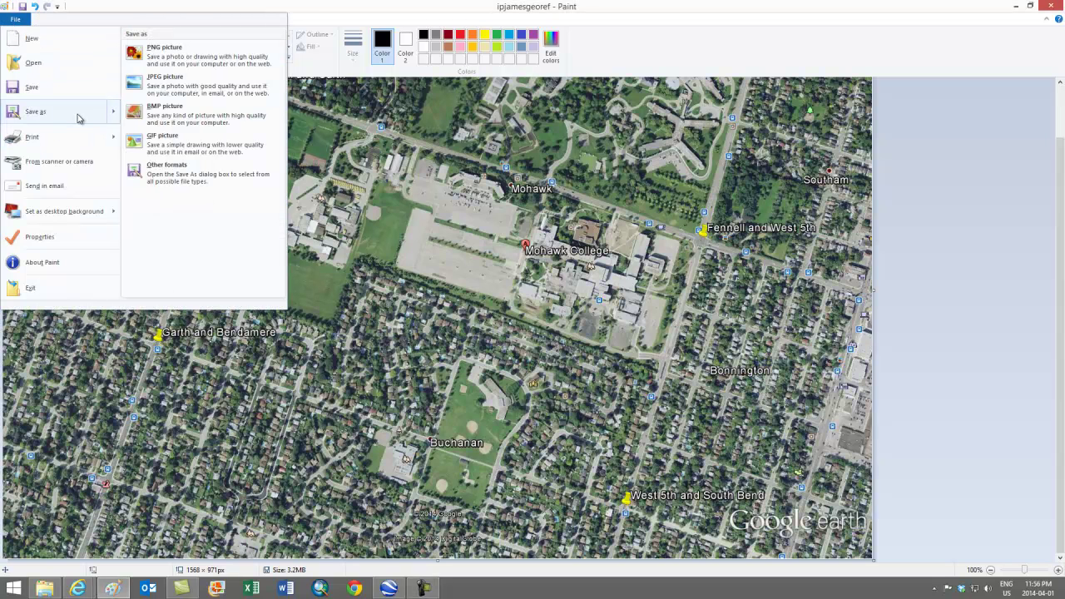
{"action": "left_click", "coordinate": [176, 87]}
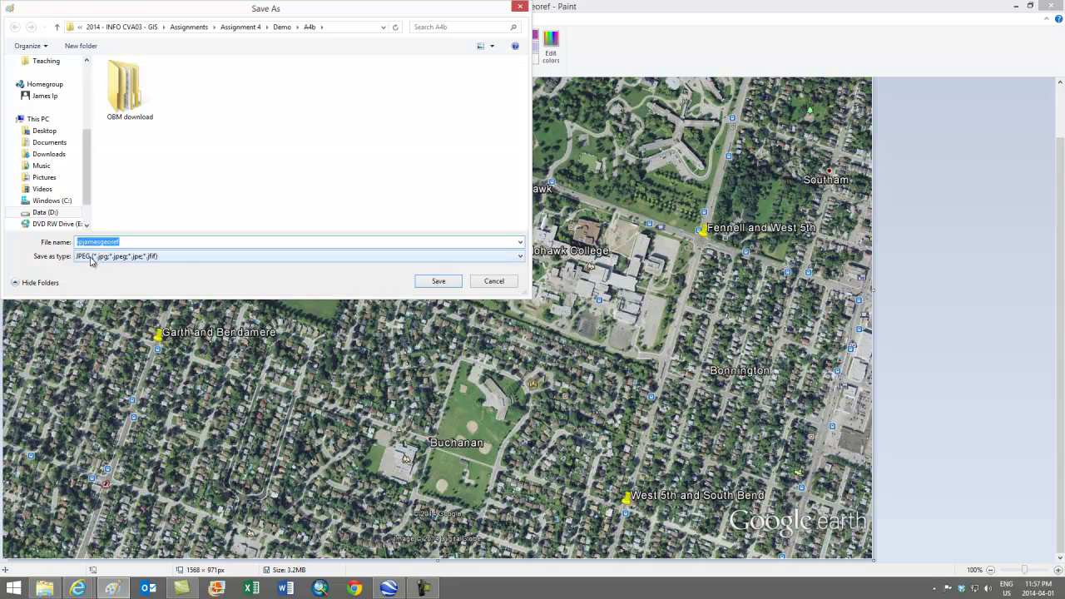
{"action": "left_click", "coordinate": [437, 281]}
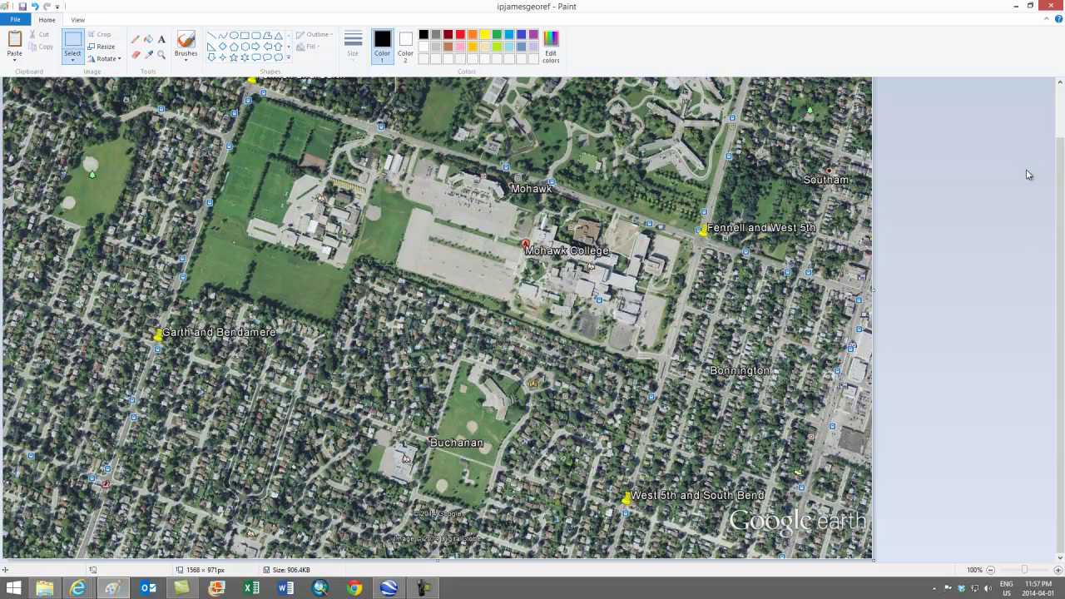
{"action": "left_click", "coordinate": [1051, 7]}
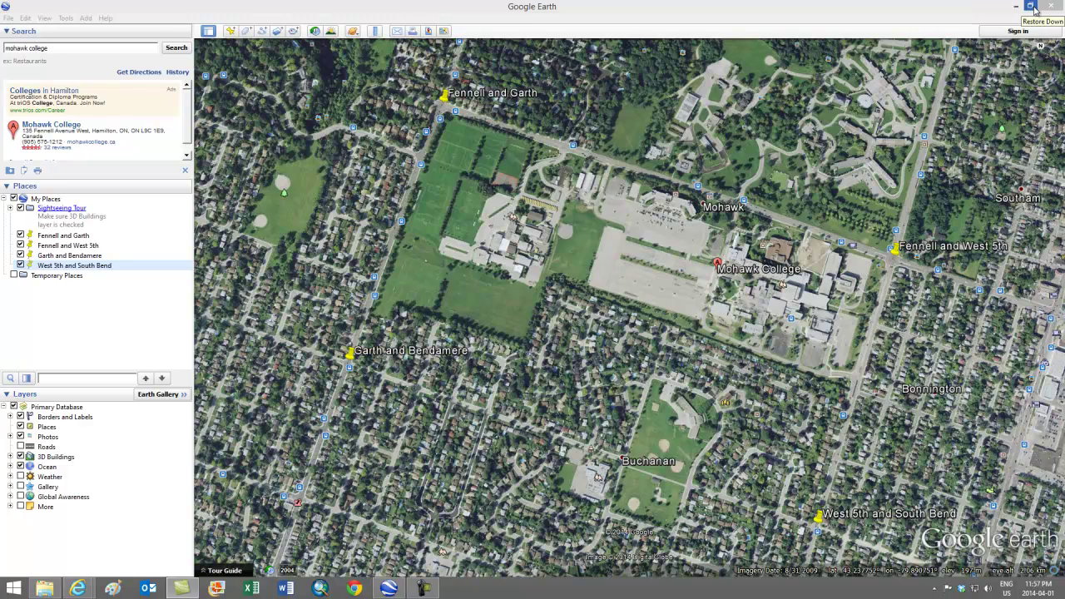
Step: Resize the Google Earth window to about half the screen width and create a blank Excel workbook beside it
{"action": "left_click", "coordinate": [1029, 7]}
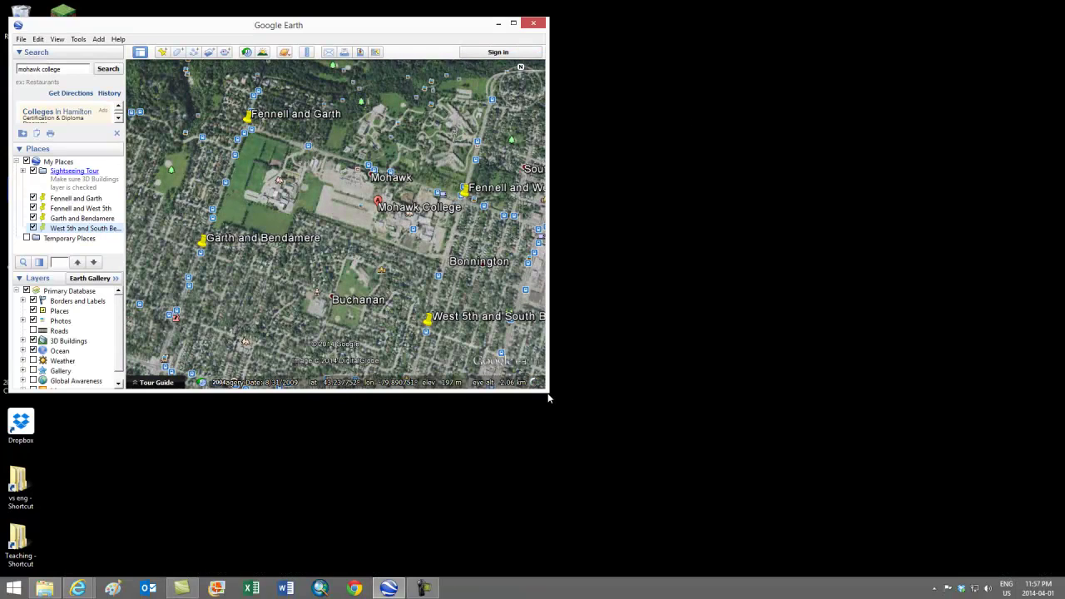
{"action": "left_click_drag", "start_coordinate": [549, 389], "coordinate": [539, 551]}
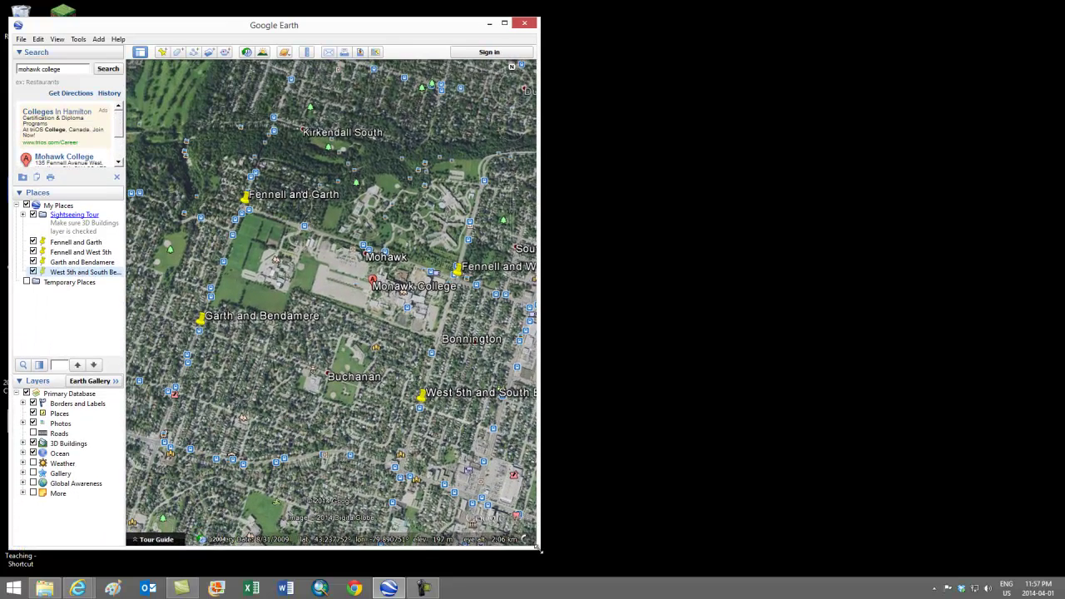
{"action": "left_click", "coordinate": [252, 589]}
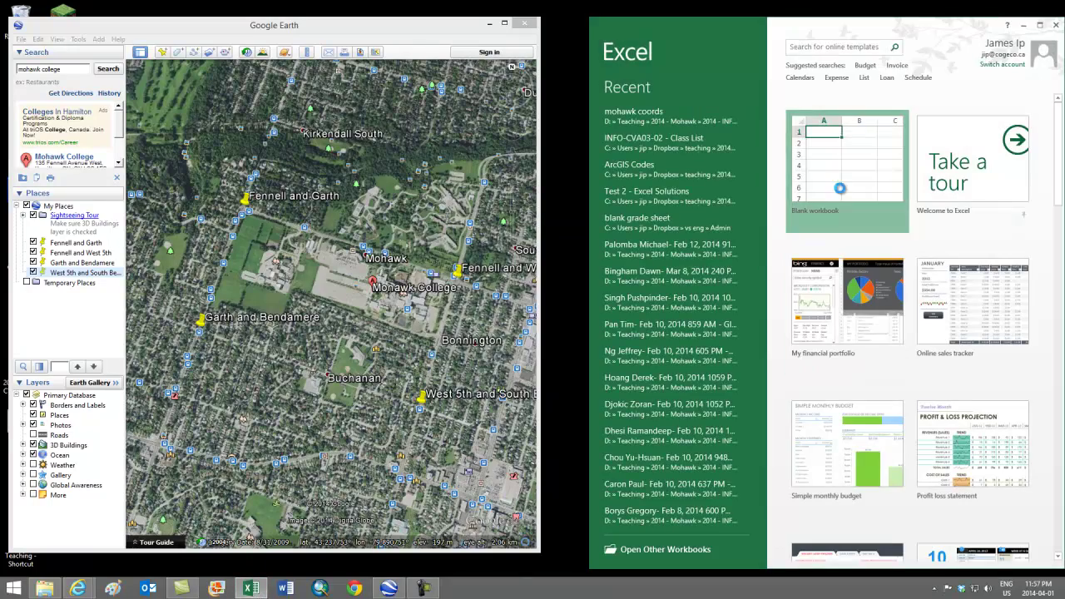
{"action": "left_click", "coordinate": [839, 188]}
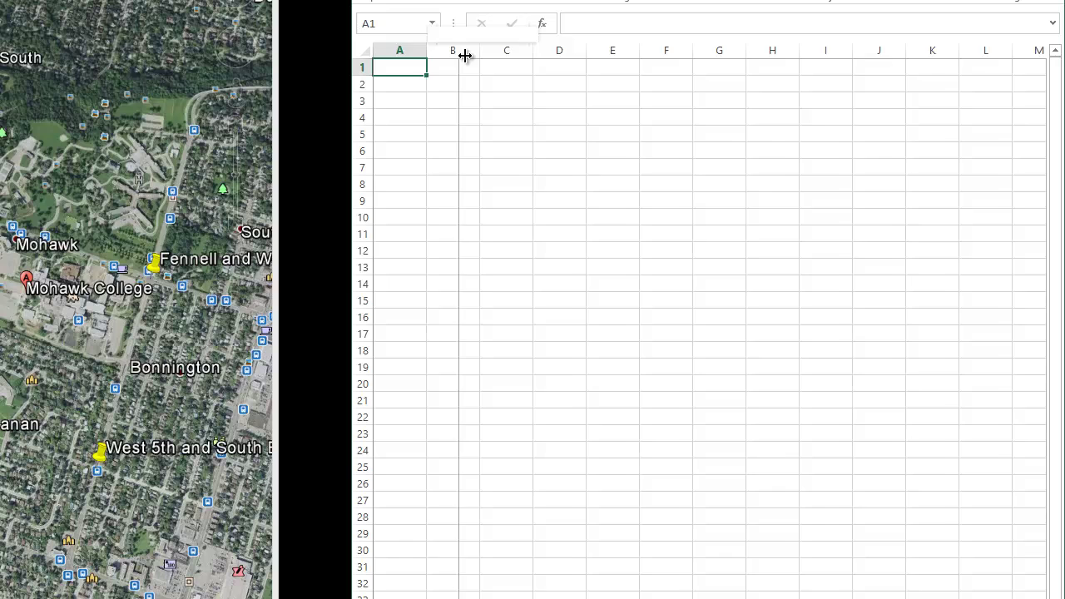
Step: Widen columns A to C and enter the headings location, latitude and longitude in cells A1, B1 and C1
{"action": "left_click_drag", "start_coordinate": [444, 56], "coordinate": [870, 52]}
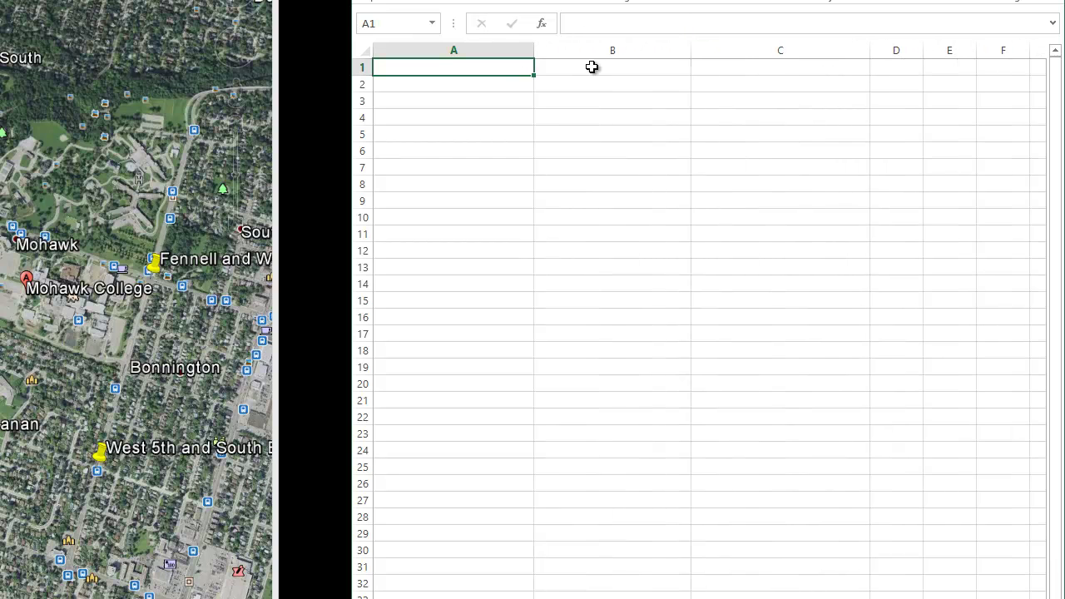
{"action": "double_click", "coordinate": [456, 70]}
{"action": "type", "text": "location"}
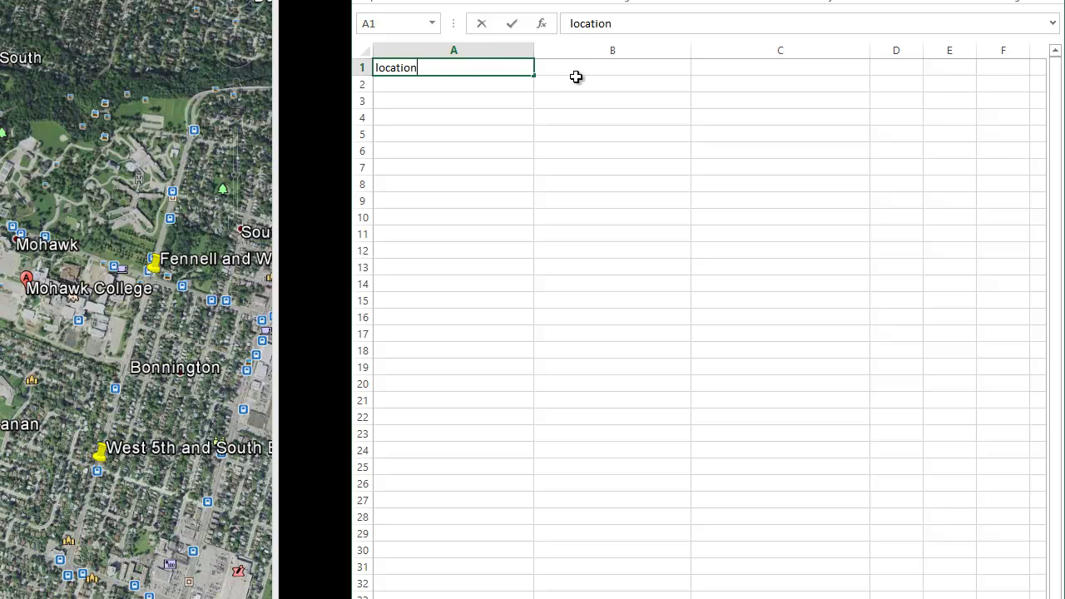
{"action": "left_click", "coordinate": [582, 73]}
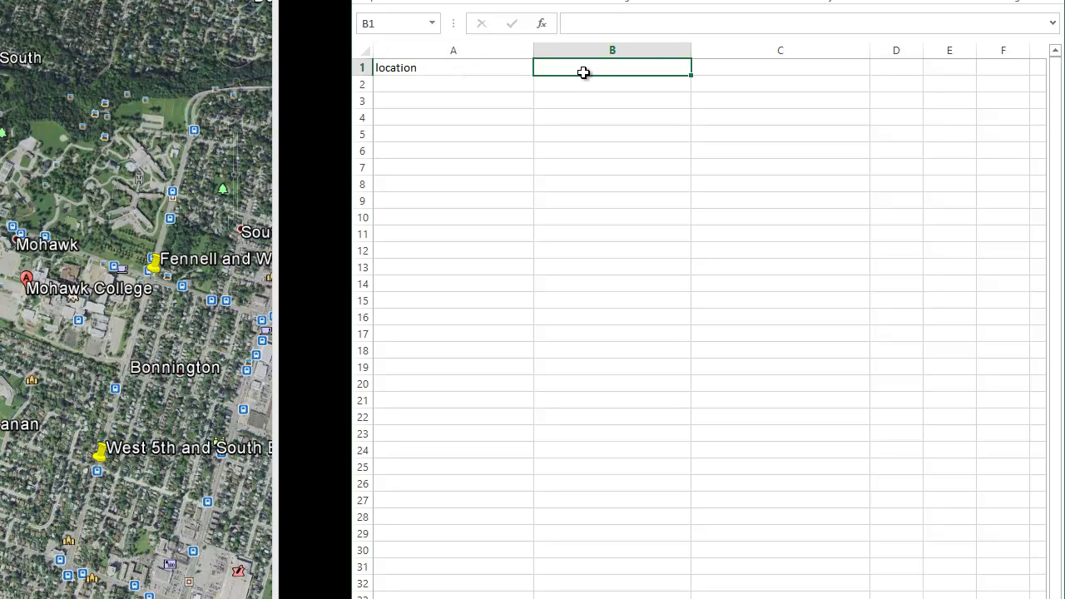
{"action": "double_click", "coordinate": [584, 73]}
{"action": "type", "text": "latitude"}
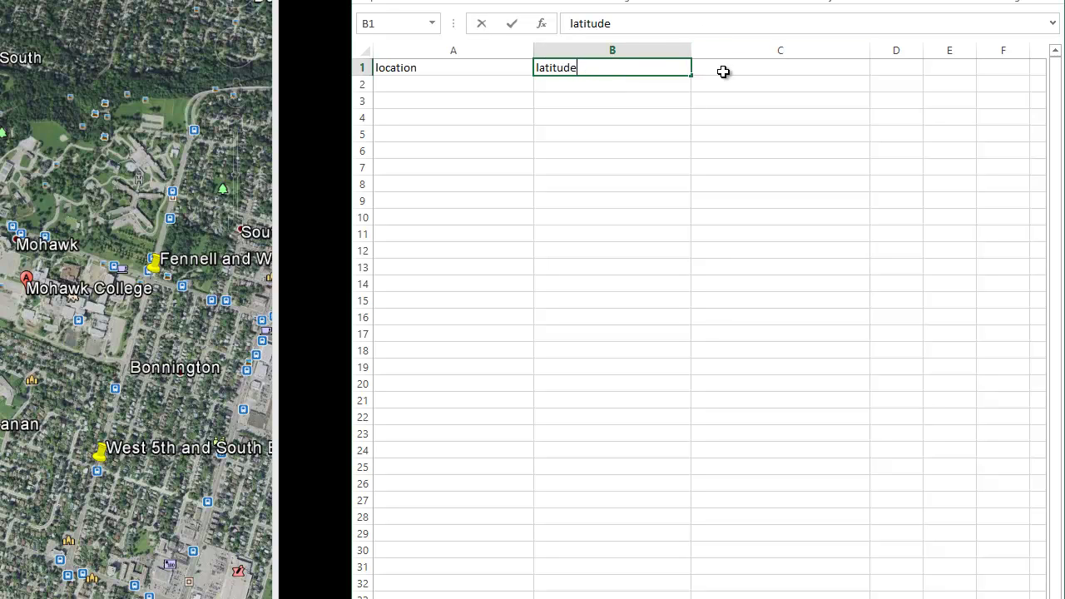
{"action": "left_click", "coordinate": [724, 72]}
{"action": "type", "text": "longitude"}
{"action": "left_click", "coordinate": [645, 240]}
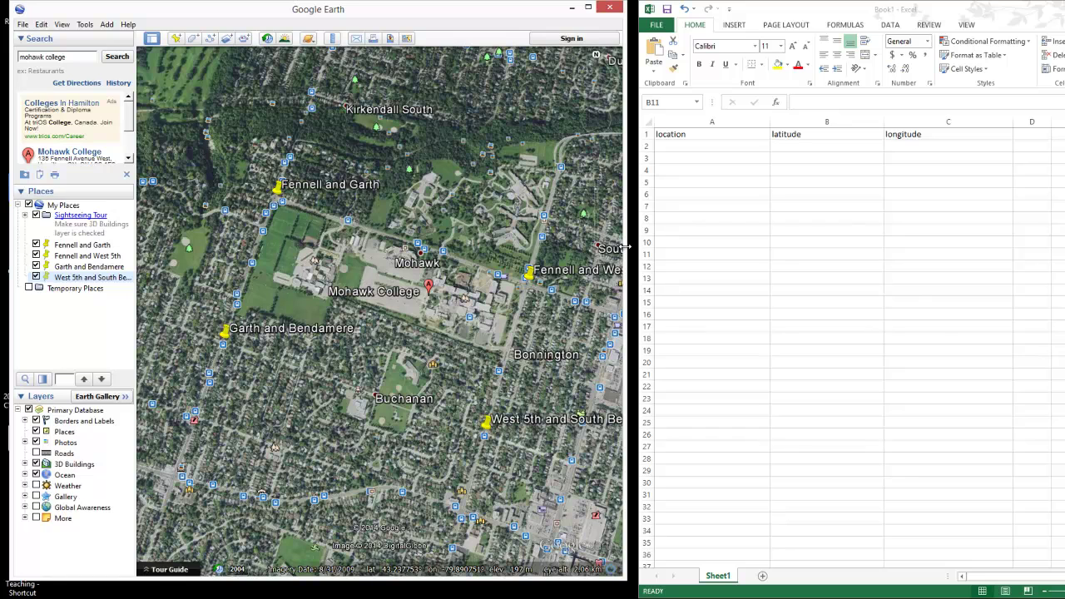
Step: Enlarge the Google Earth window slightly and set its Show Lat/Long format to Degrees, Minutes, Seconds
{"action": "left_click_drag", "start_coordinate": [622, 578], "coordinate": [624, 596]}
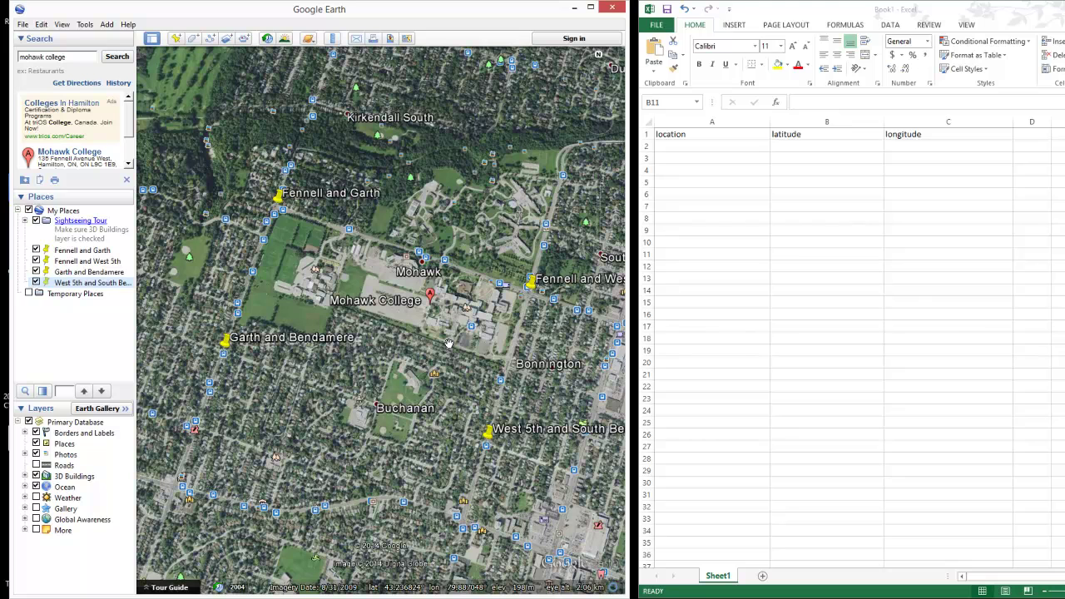
{"action": "left_click", "coordinate": [85, 24]}
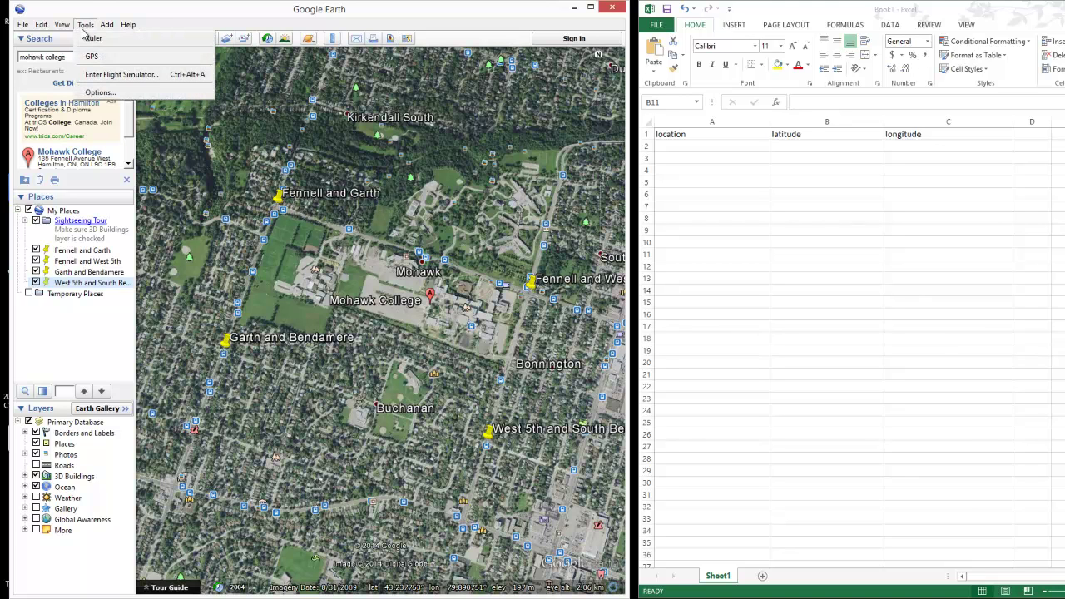
{"action": "left_click", "coordinate": [93, 92]}
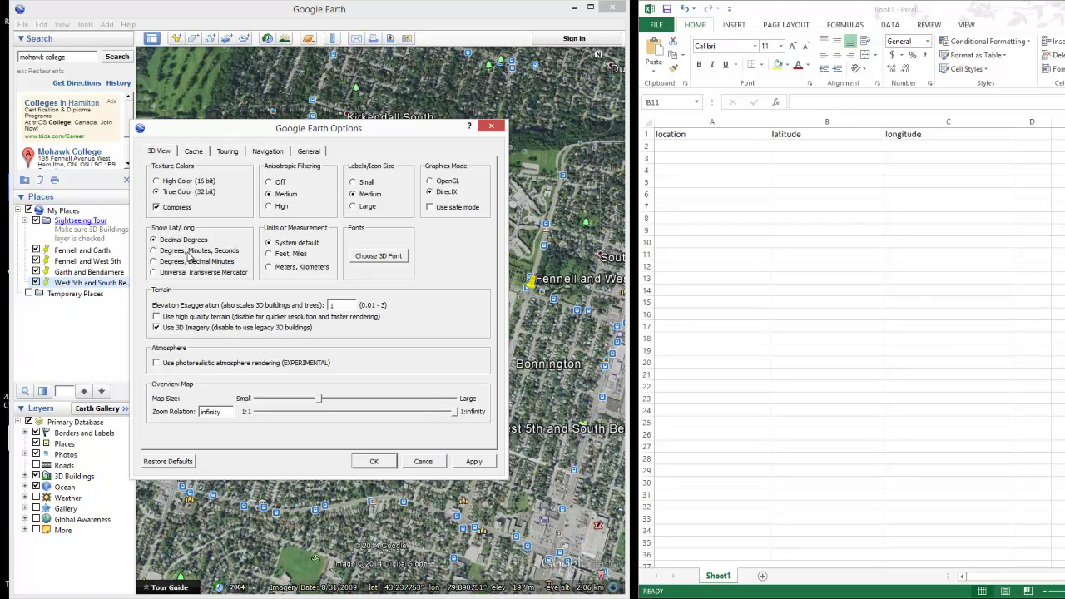
{"action": "left_click", "coordinate": [163, 252]}
{"action": "left_click", "coordinate": [476, 462]}
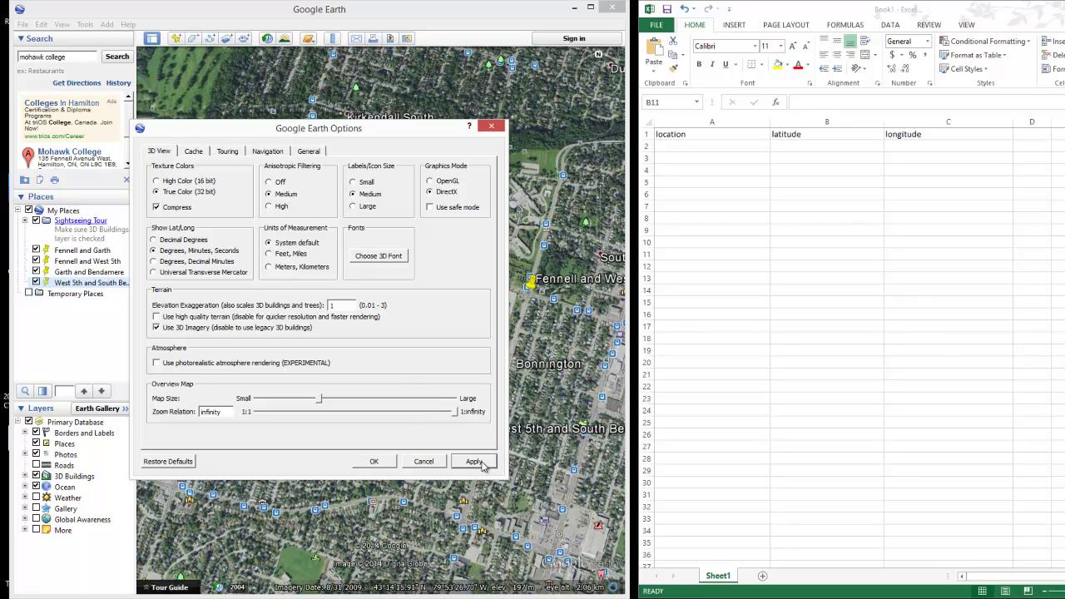
{"action": "left_click", "coordinate": [374, 461]}
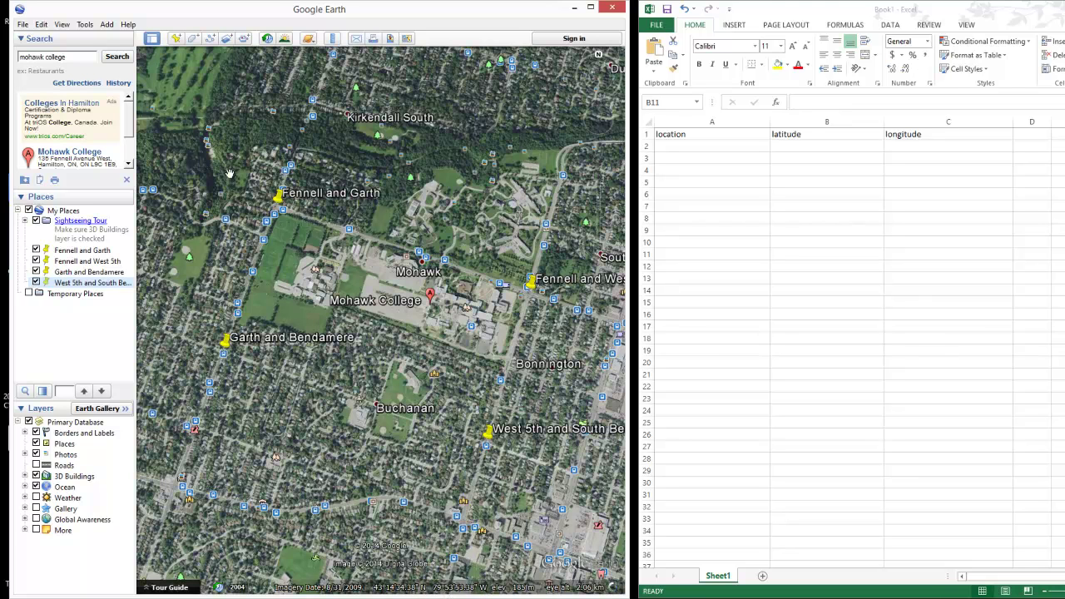
Step: Set Google Earth's Show Lat/Long format to Decimal Degrees and apply the options
{"action": "left_click", "coordinate": [87, 26]}
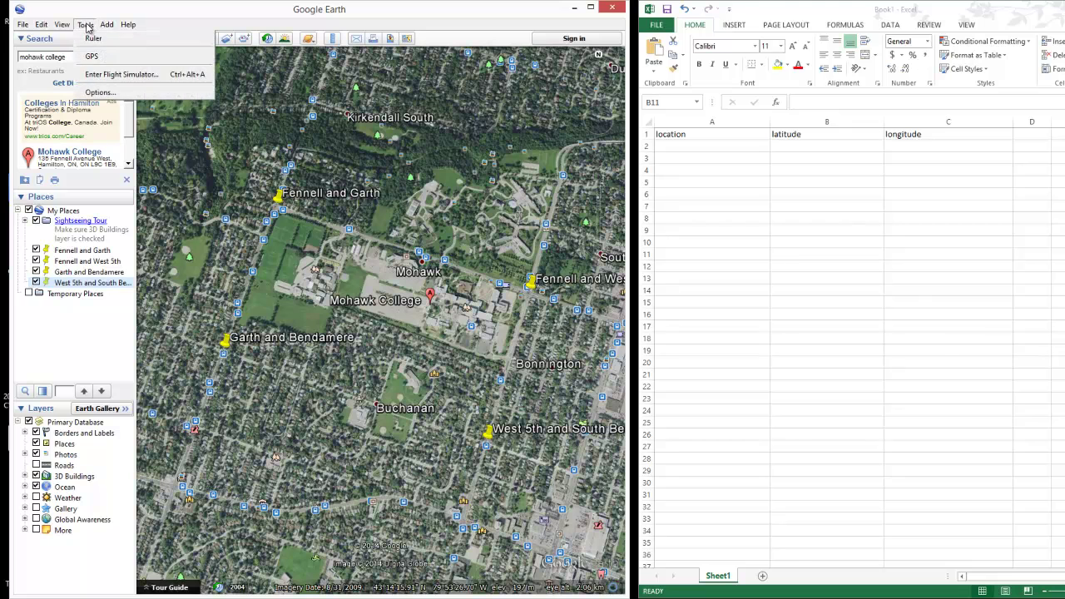
{"action": "left_click", "coordinate": [97, 95]}
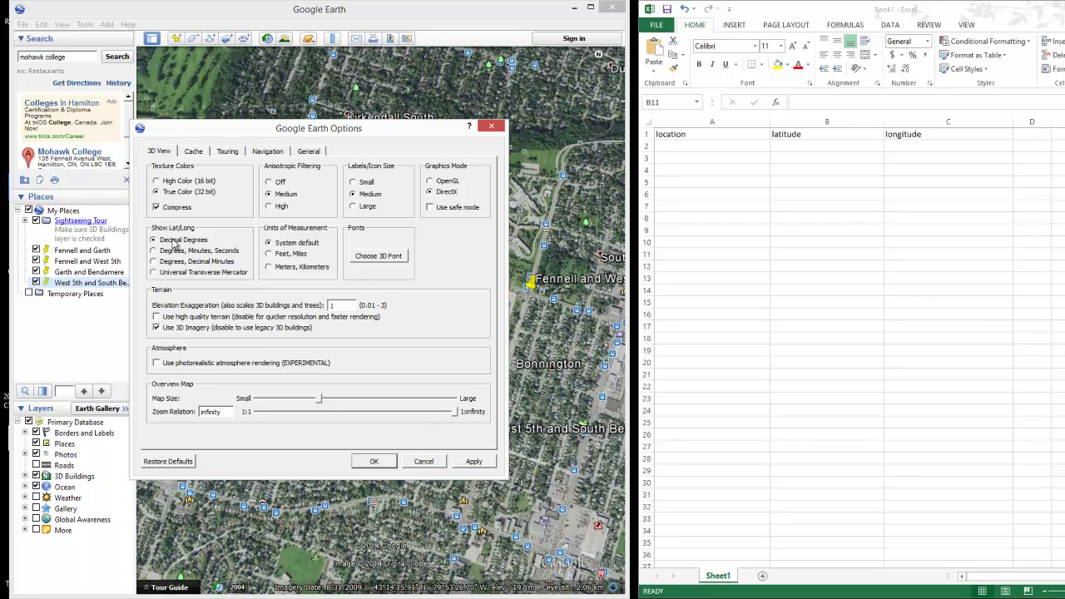
{"action": "left_click", "coordinate": [372, 460]}
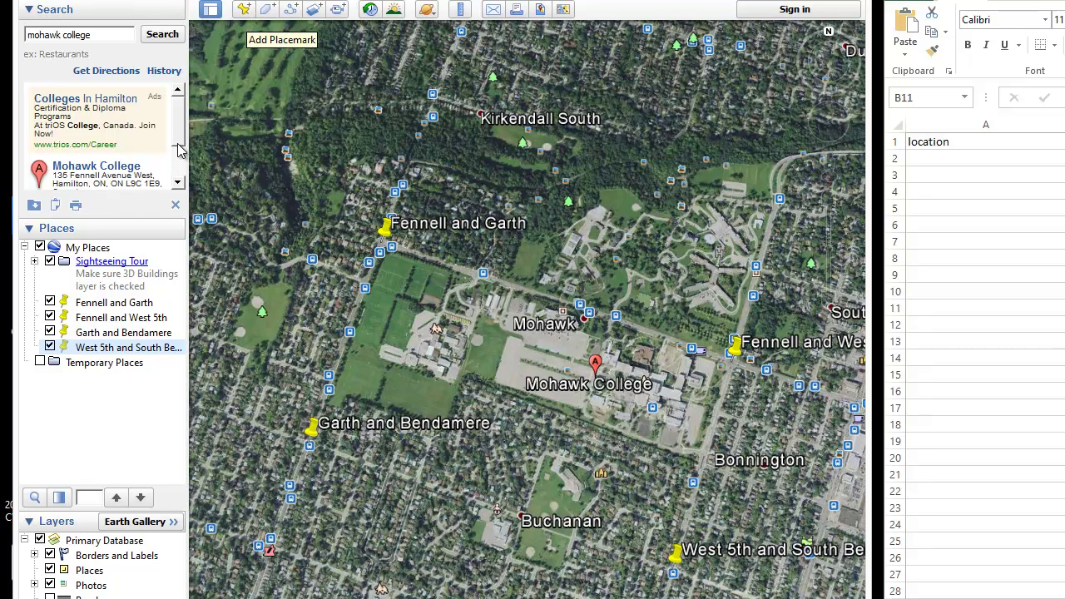
Step: Open the Fennell and Garth placemark's properties, place them clear of the worksheet, and enter the placemark name in cell A2
{"action": "left_click", "coordinate": [116, 304]}
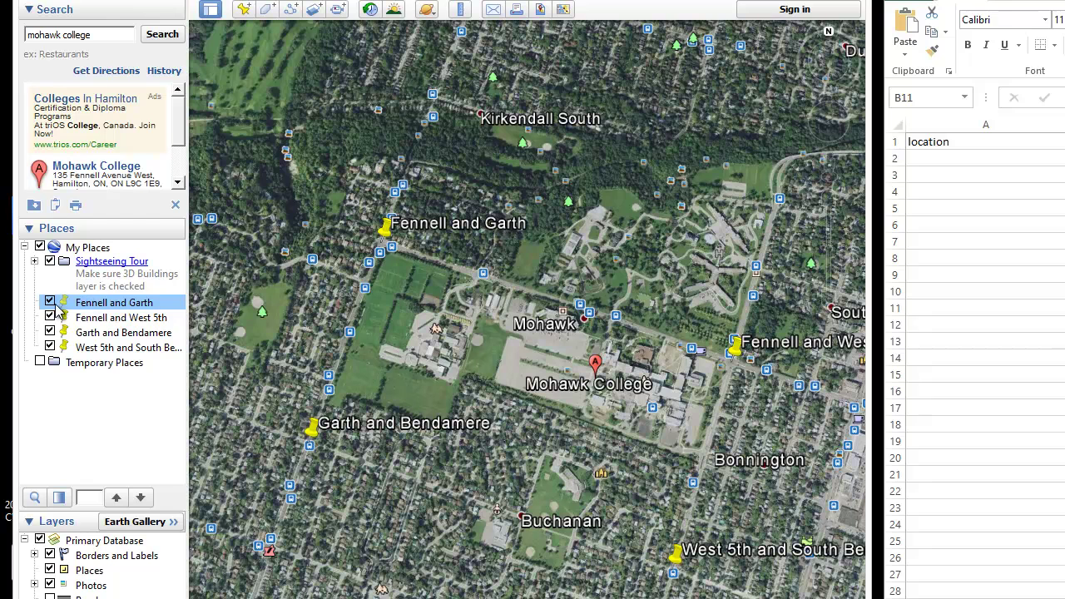
{"action": "right_click", "coordinate": [113, 307]}
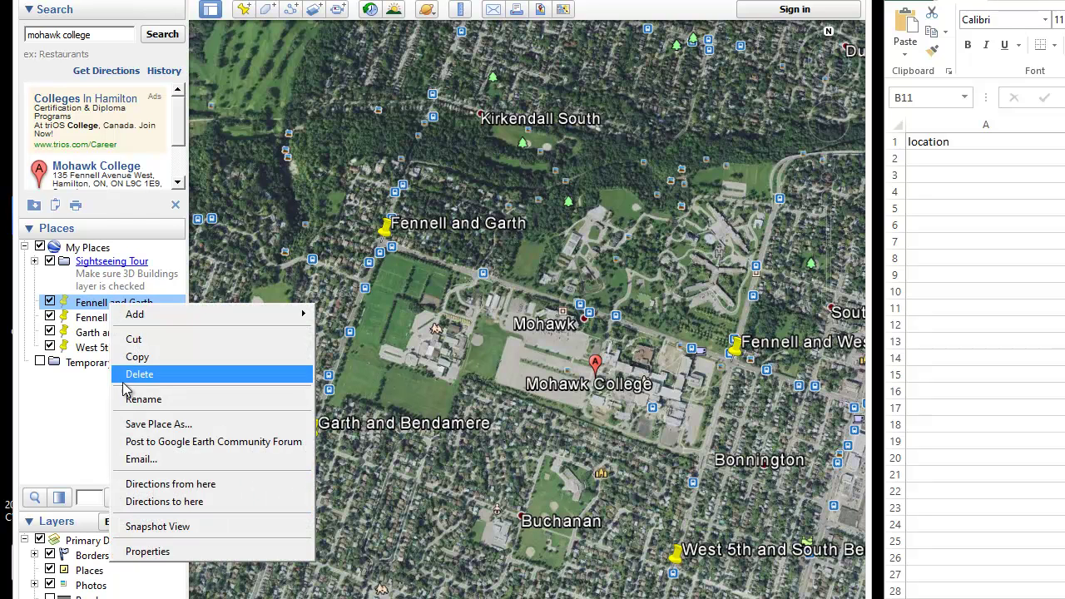
{"action": "left_click", "coordinate": [131, 556]}
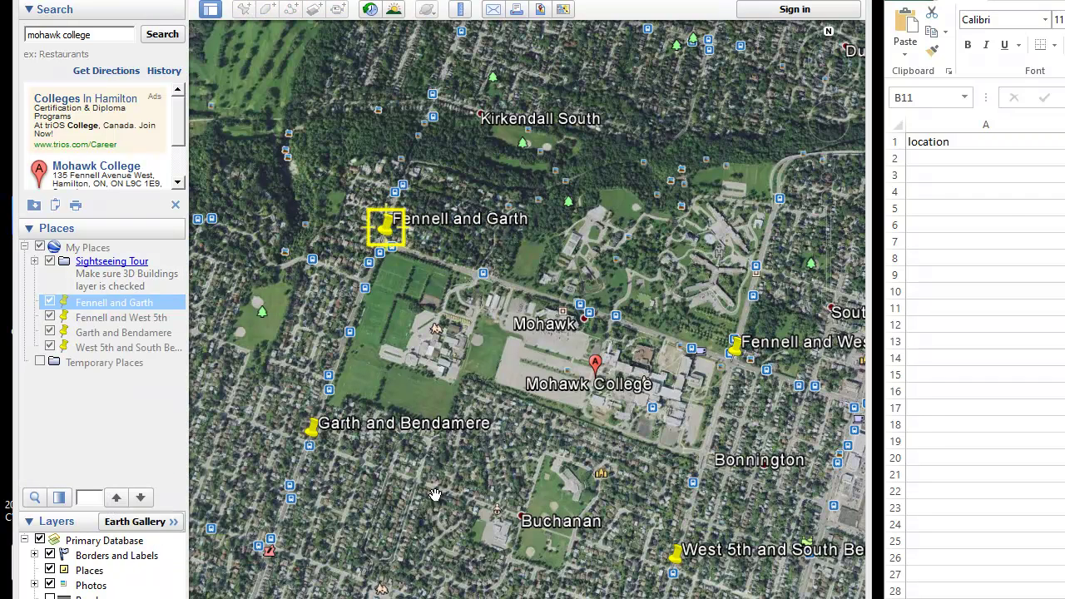
{"action": "left_click_drag", "start_coordinate": [815, 132], "coordinate": [565, 116]}
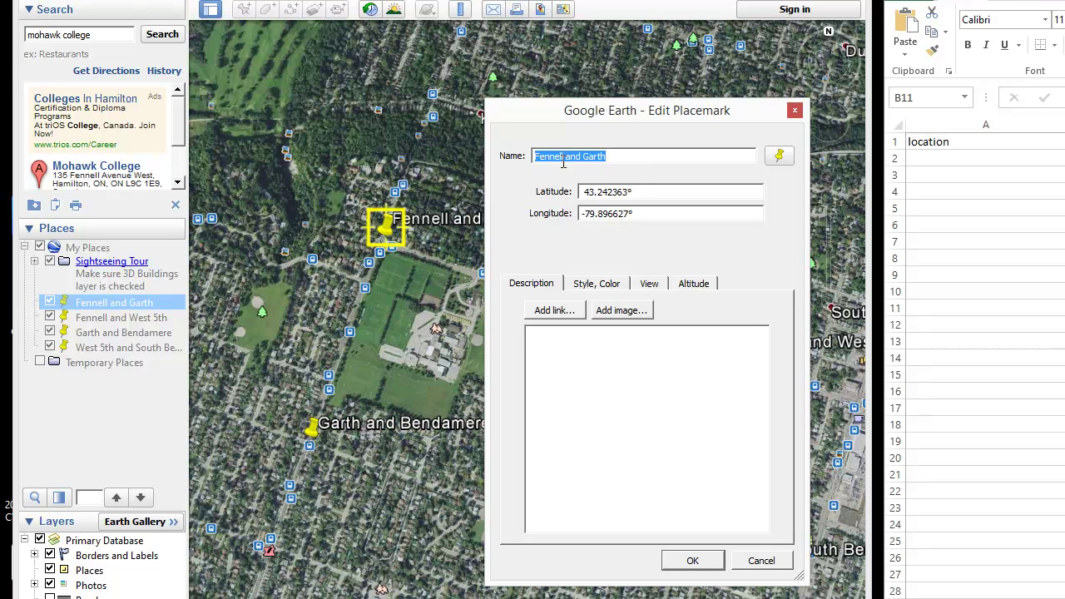
{"action": "left_click", "coordinate": [965, 158]}
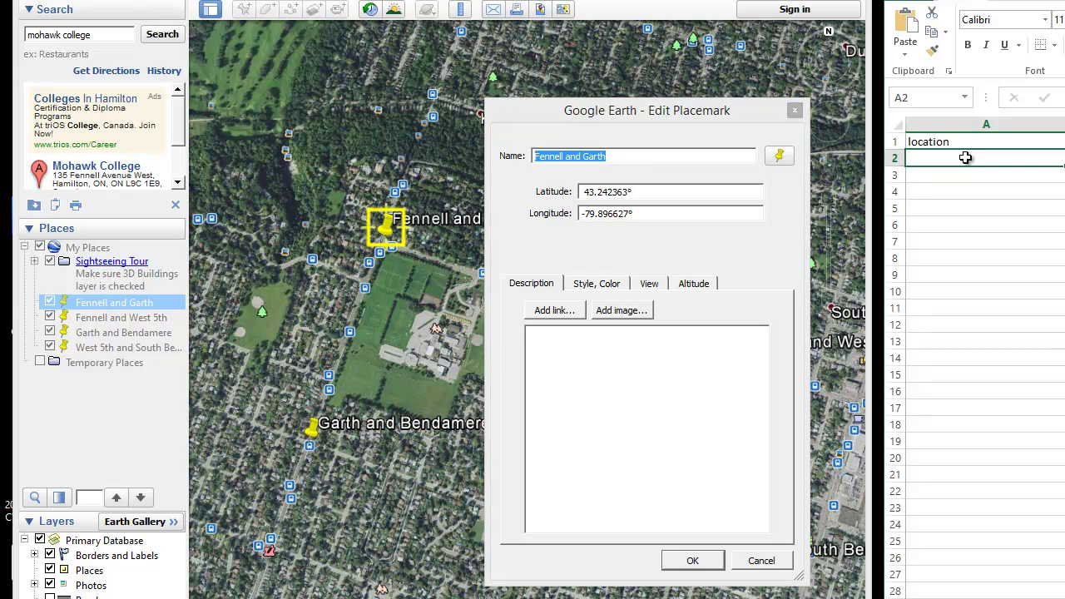
{"action": "type", "text": "Fennell and Garth"}
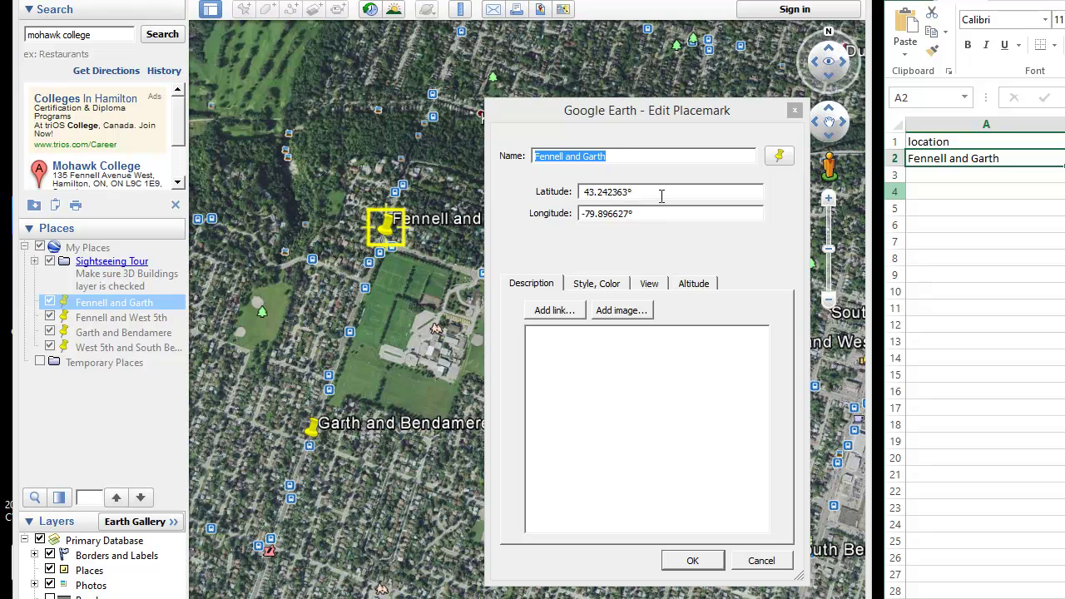
Step: Copy the Fennell and Garth placemark's latitude, 43.242363, without the degree symbol into cell B2
{"action": "left_click_drag", "start_coordinate": [658, 195], "coordinate": [574, 196]}
{"action": "left_click", "coordinate": [586, 195]}
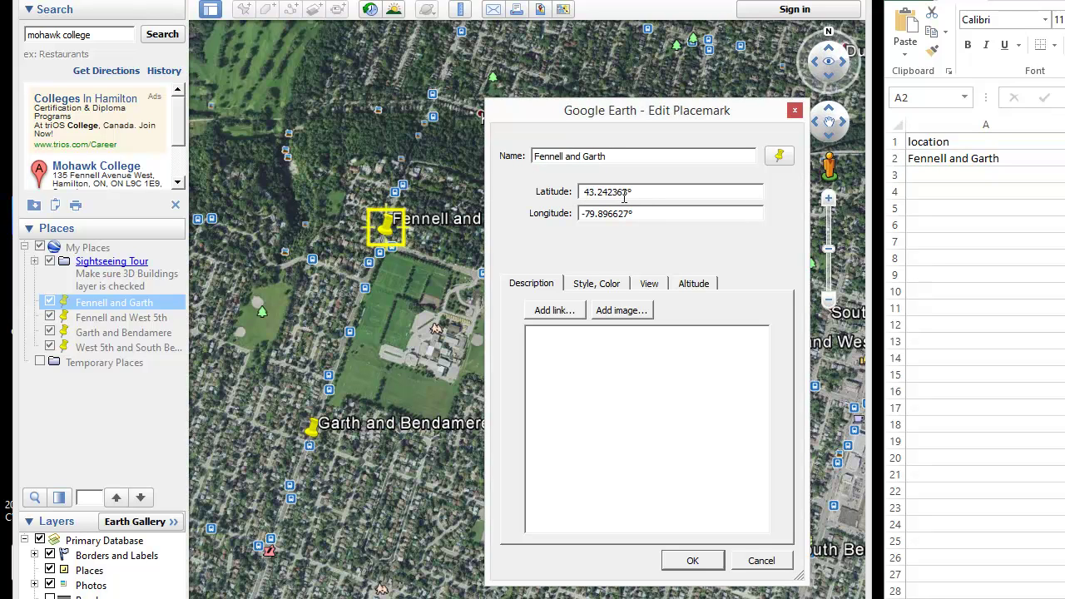
{"action": "double_click", "coordinate": [628, 192]}
{"action": "key", "text": "ctrl+c"}
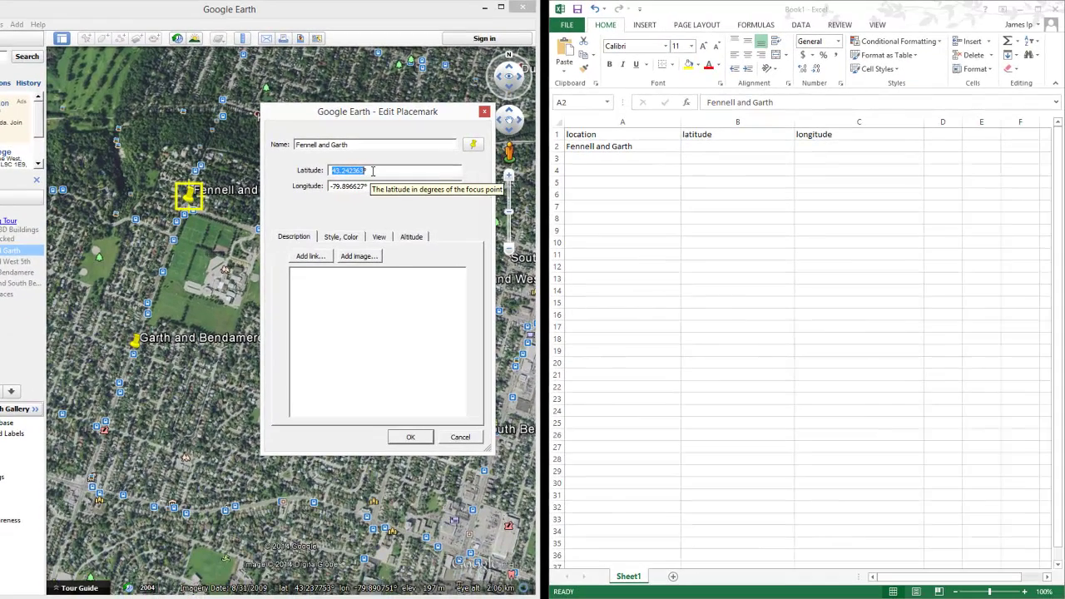
{"action": "left_click", "coordinate": [716, 150]}
{"action": "left_click", "coordinate": [716, 145]}
{"action": "key", "text": "ctrl+v"}
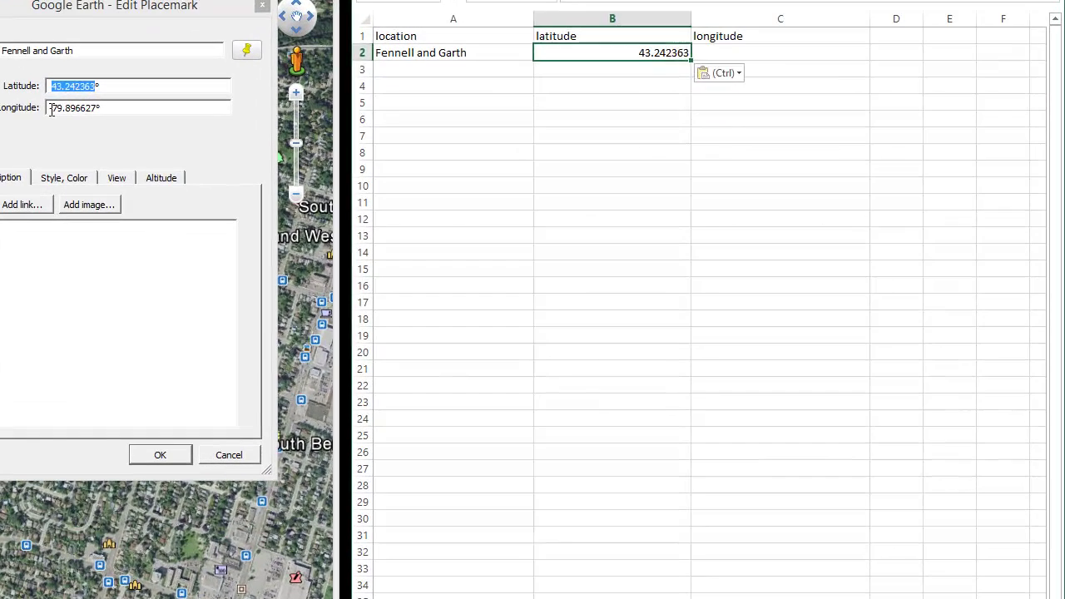
Step: Copy the Fennell and Garth longitude, -79.896627, into cell C2 and close the placemark's properties
{"action": "left_click", "coordinate": [353, 186]}
{"action": "key", "text": "shift+Home"}
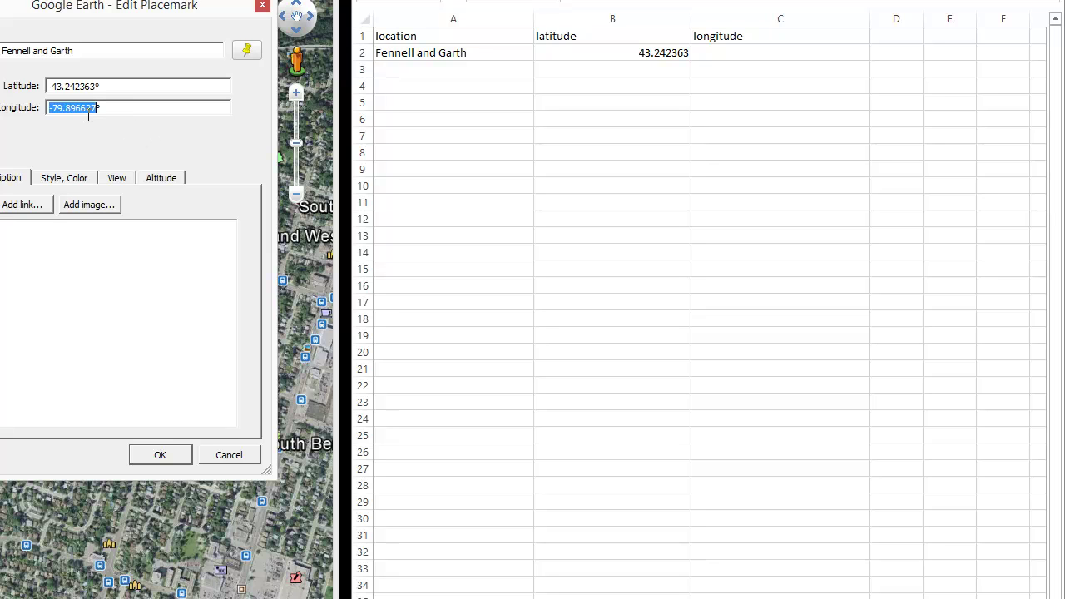
{"action": "left_click", "coordinate": [744, 54]}
{"action": "left_click", "coordinate": [743, 52]}
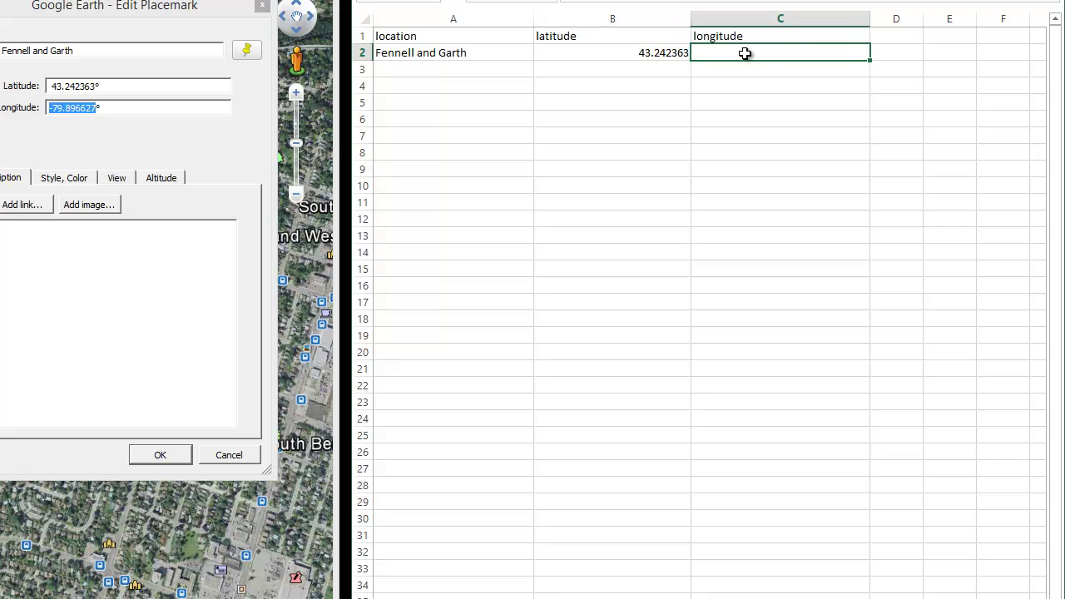
{"action": "type", "text": "-79.896627"}
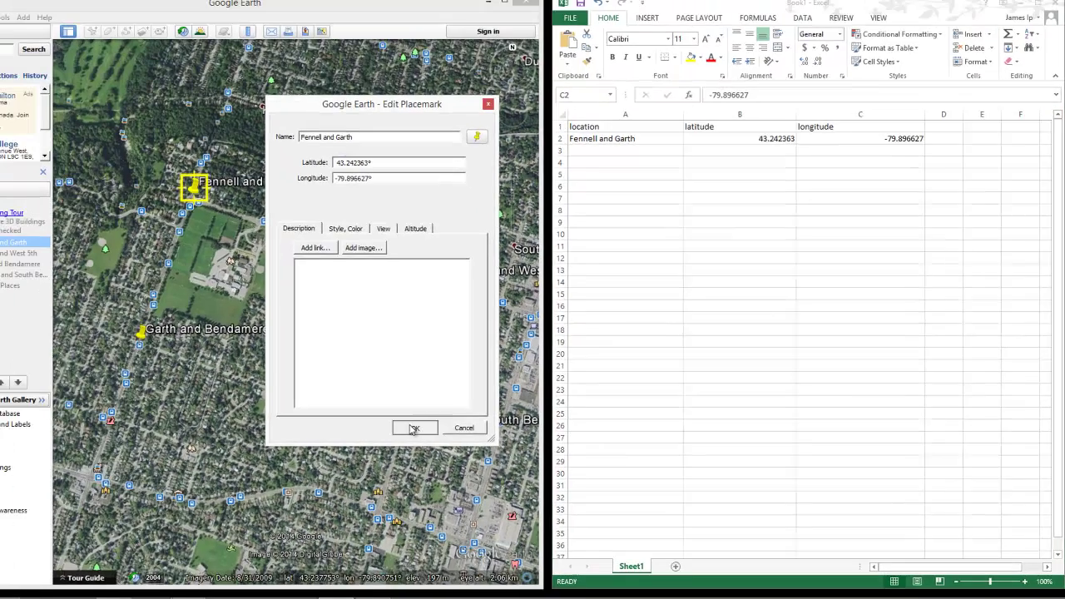
{"action": "left_click", "coordinate": [160, 454]}
Step: Open the Fennell and West 5th placemark's properties and copy its name into cell A3
{"action": "right_click", "coordinate": [75, 262]}
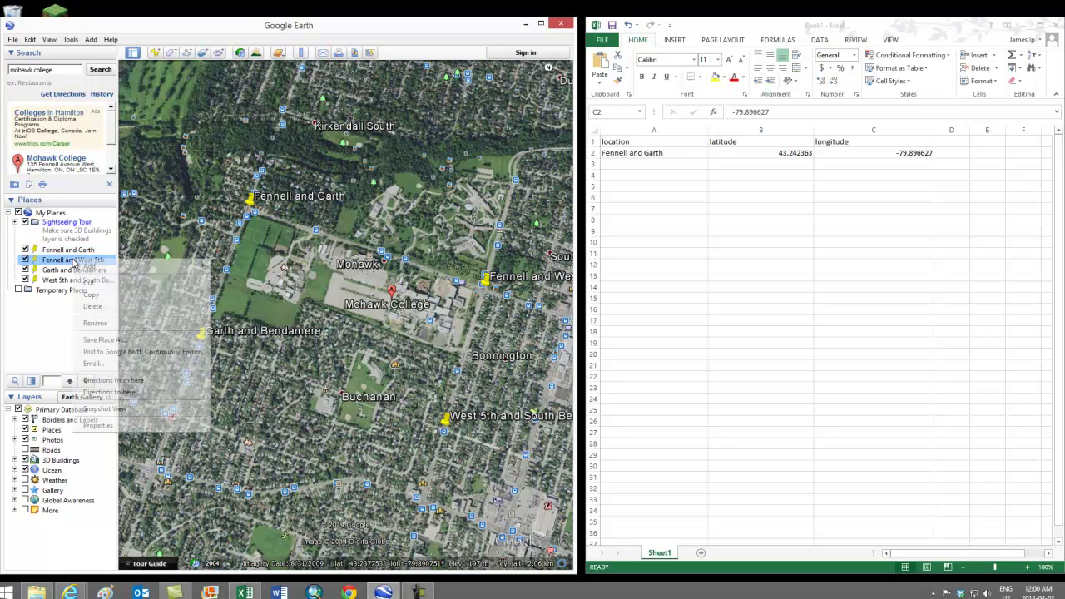
{"action": "left_click", "coordinate": [100, 425]}
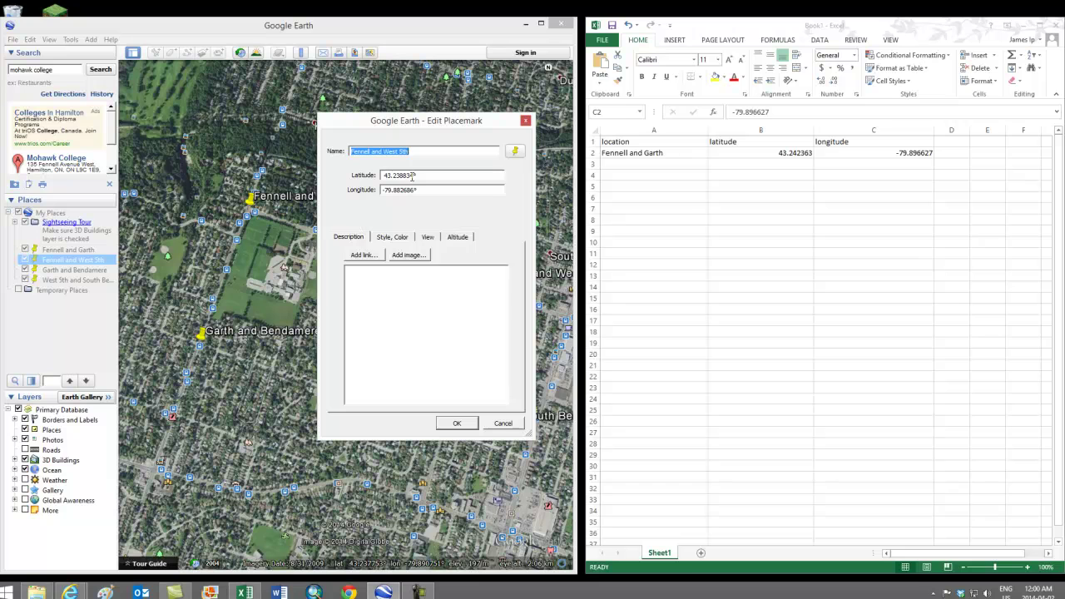
{"action": "left_click", "coordinate": [629, 164]}
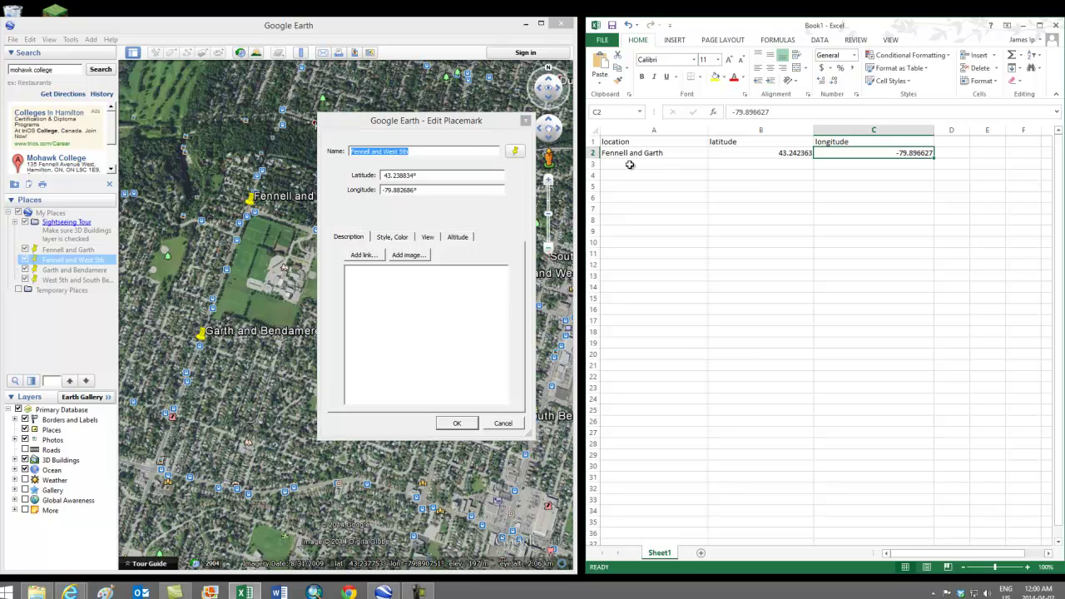
{"action": "type", "text": "Fennell and West 5th"}
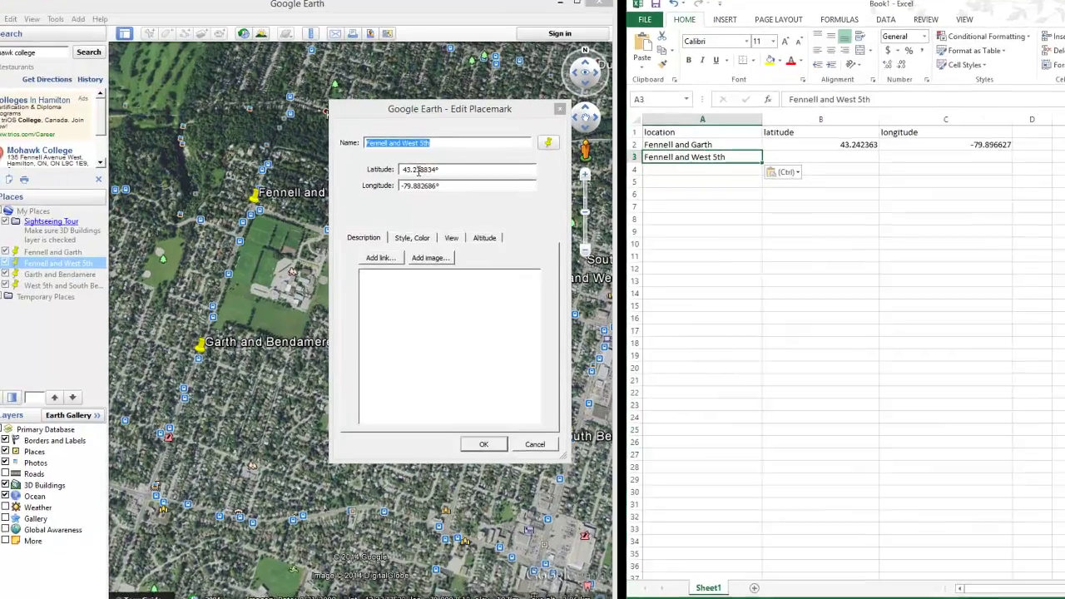
Step: Copy the Fennell and West 5th placemark's latitude, 43.238834, into cell B3
{"action": "left_click", "coordinate": [388, 176]}
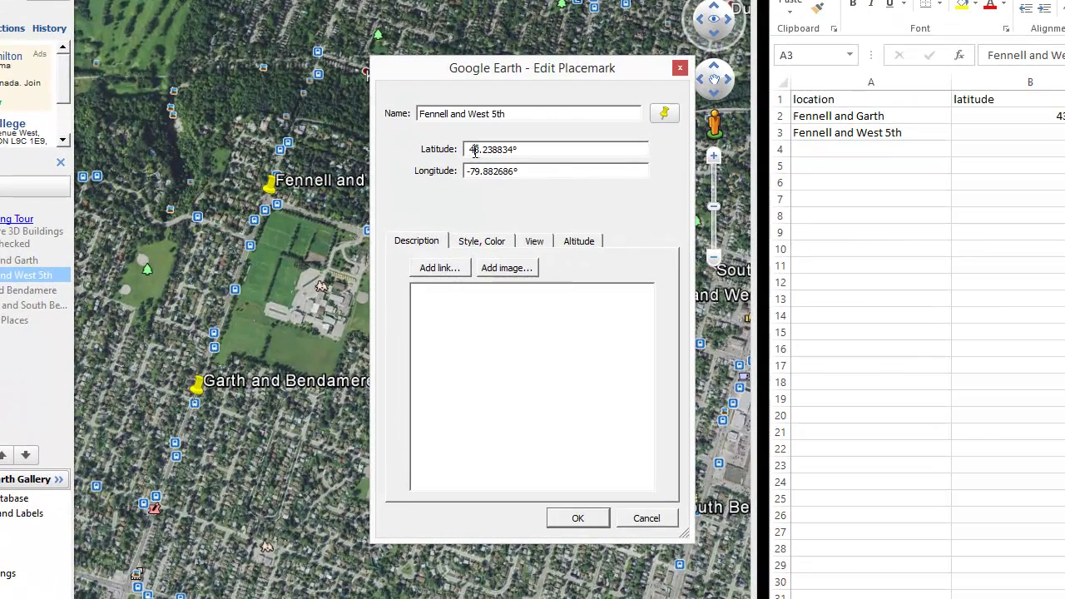
{"action": "left_click_drag", "start_coordinate": [511, 149], "coordinate": [515, 151]}
{"action": "left_click", "coordinate": [1037, 131]}
{"action": "type", "text": "43.238834"}
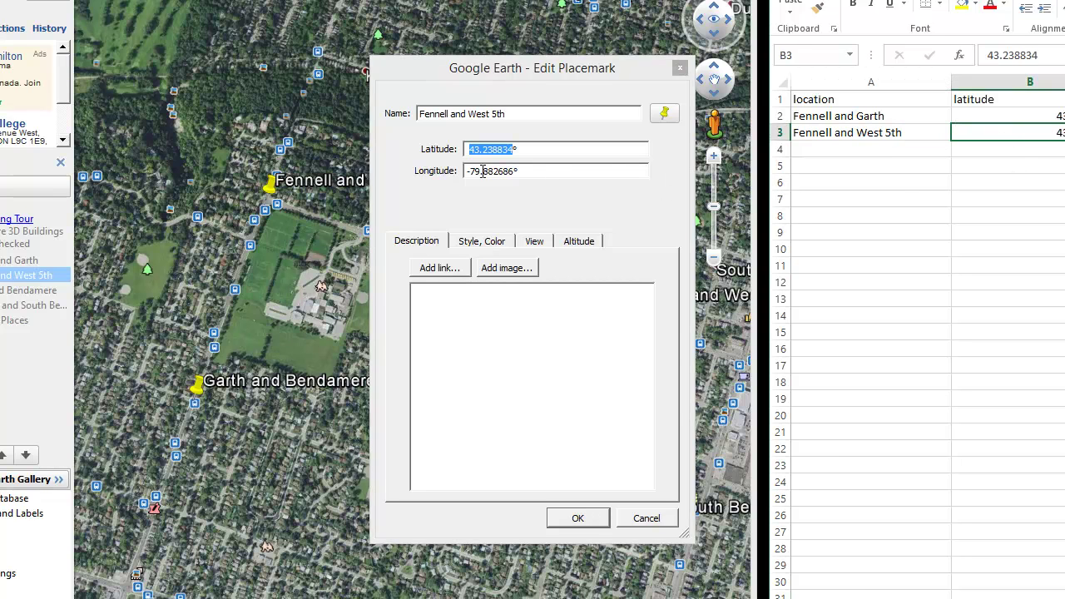
Step: Copy the Fennell and West 5th longitude, -79.882686, into cell C3 and close the placemark's properties
{"action": "left_click", "coordinate": [468, 171]}
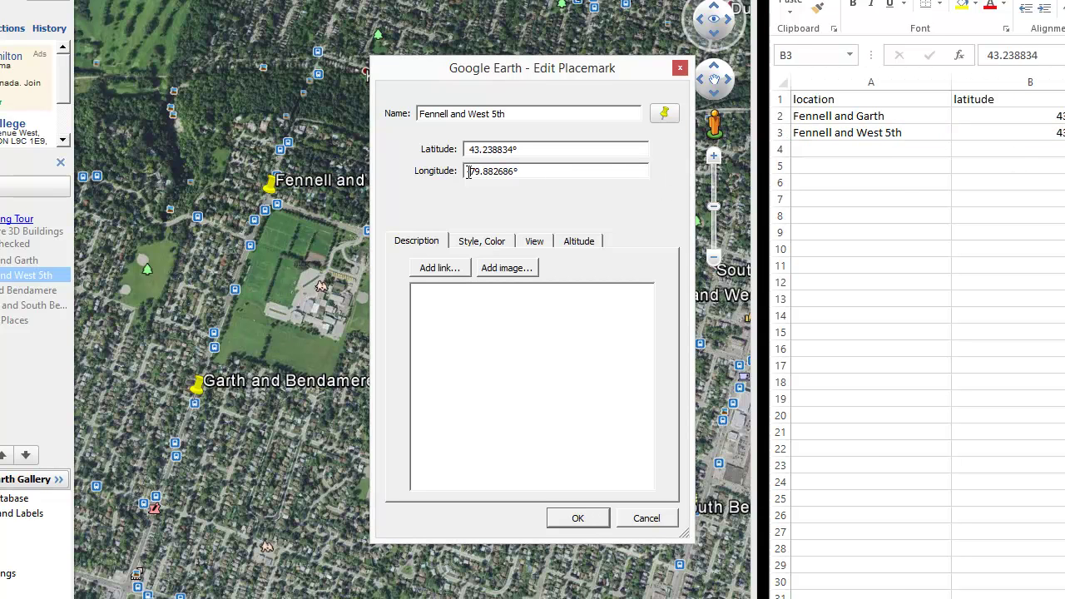
{"action": "double_click", "coordinate": [510, 172]}
{"action": "key", "text": "ctrl+c"}
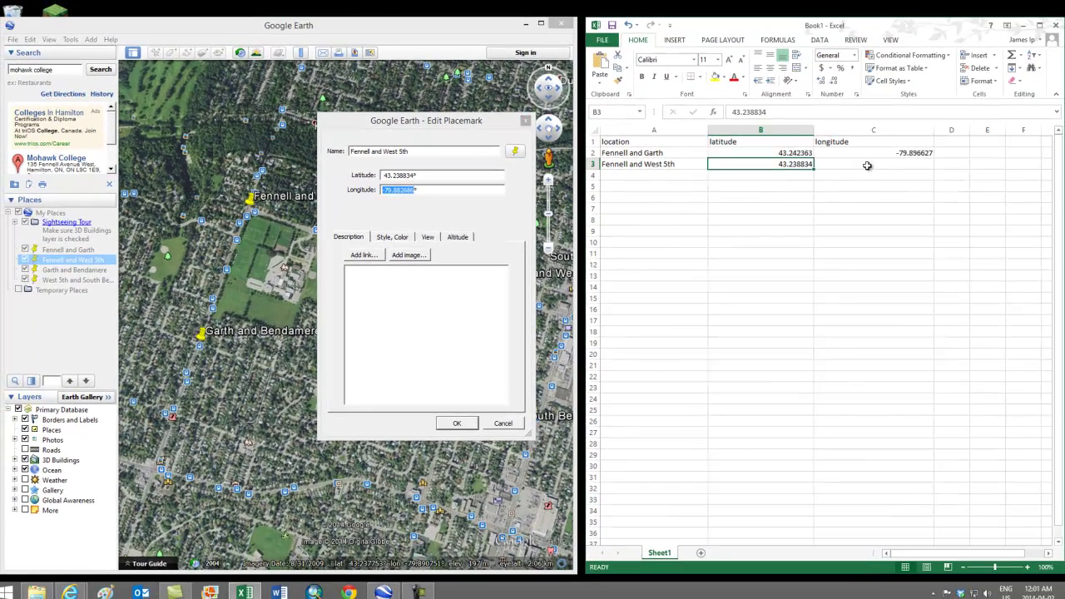
{"action": "left_click", "coordinate": [946, 156]}
{"action": "key", "text": "ctrl+v"}
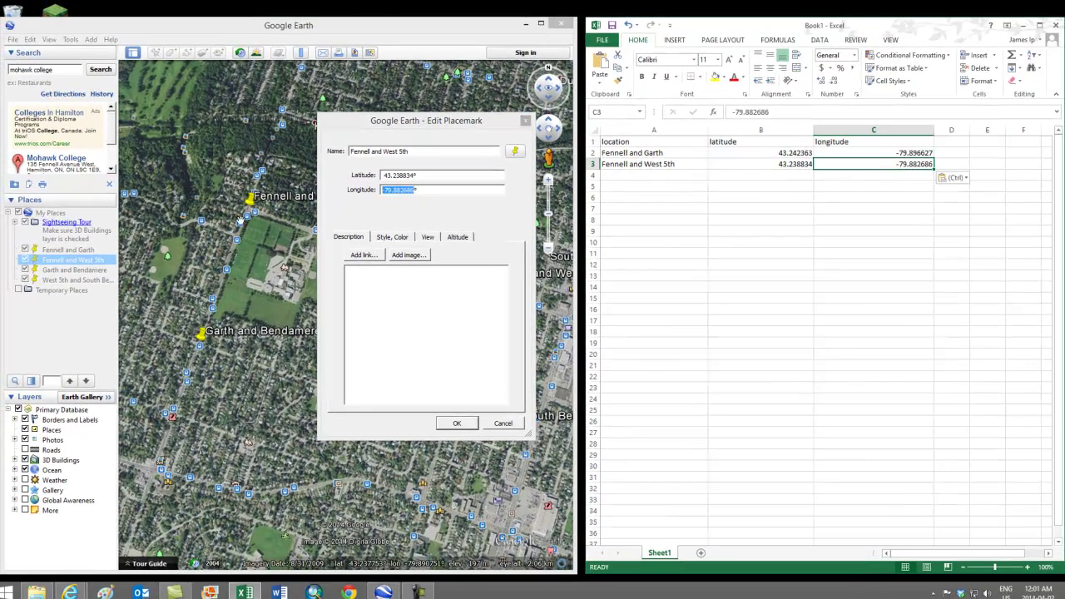
{"action": "left_click", "coordinate": [466, 425]}
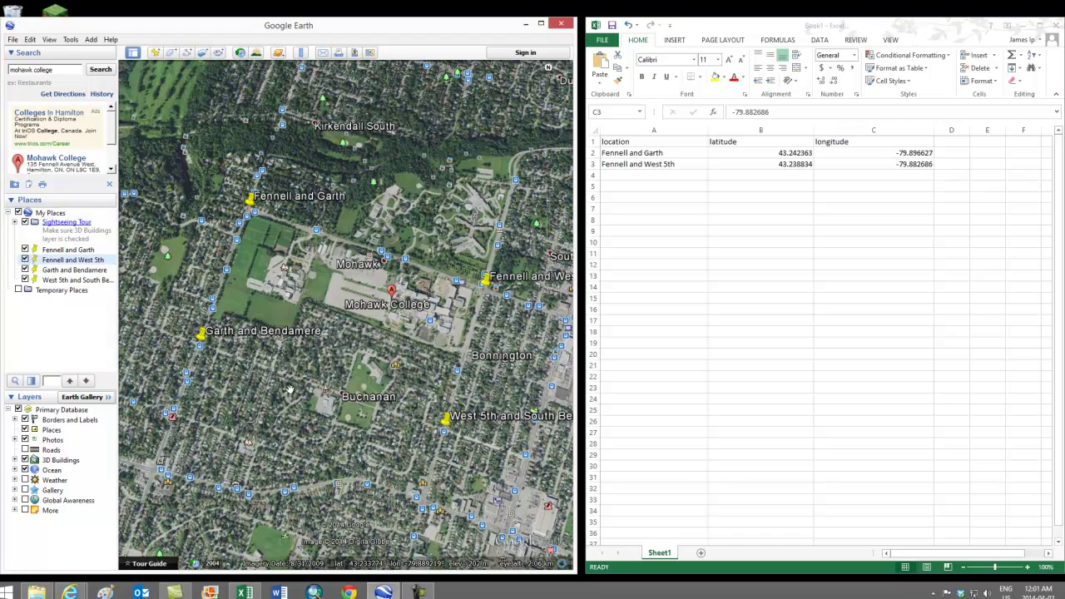
Step: Open the Garth and Bendamere placemark's properties and copy its name into cell A4
{"action": "right_click", "coordinate": [75, 270]}
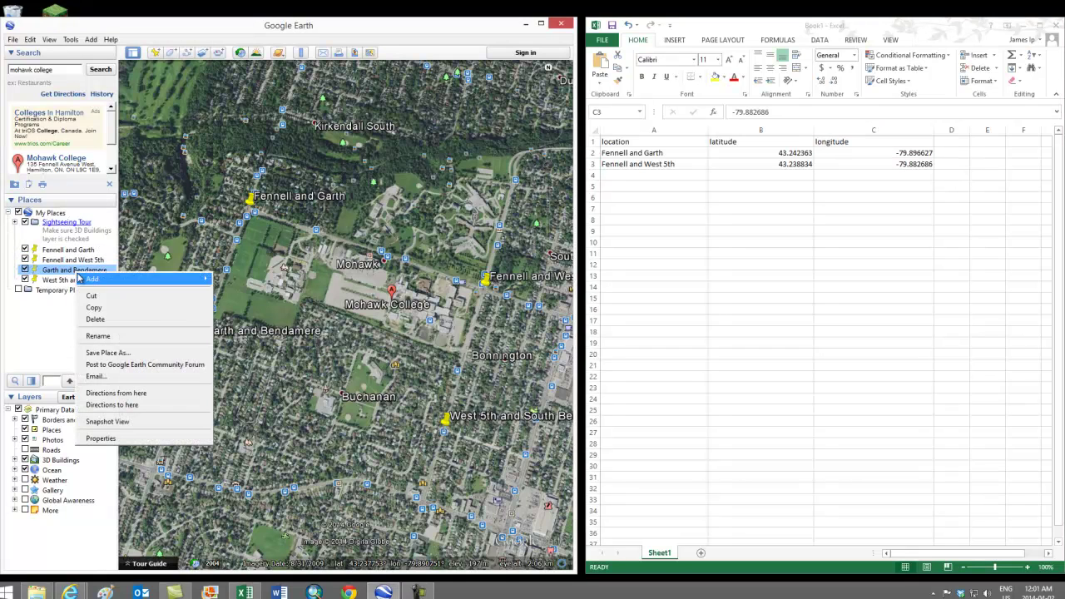
{"action": "left_click", "coordinate": [98, 438]}
{"action": "key", "text": "ctrl+c"}
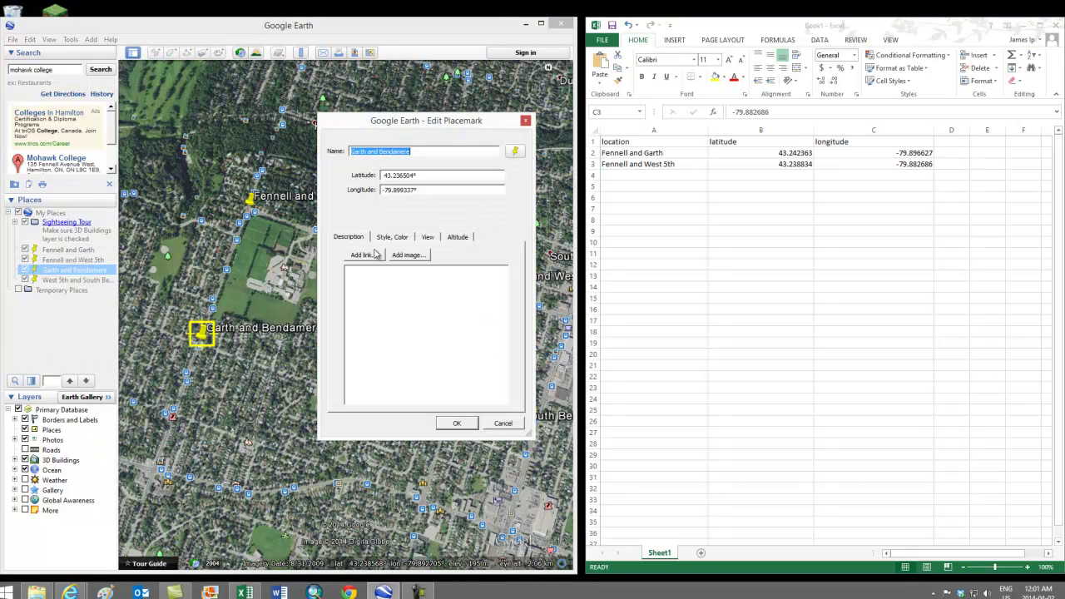
{"action": "left_click", "coordinate": [678, 177]}
{"action": "key", "text": "ctrl+v"}
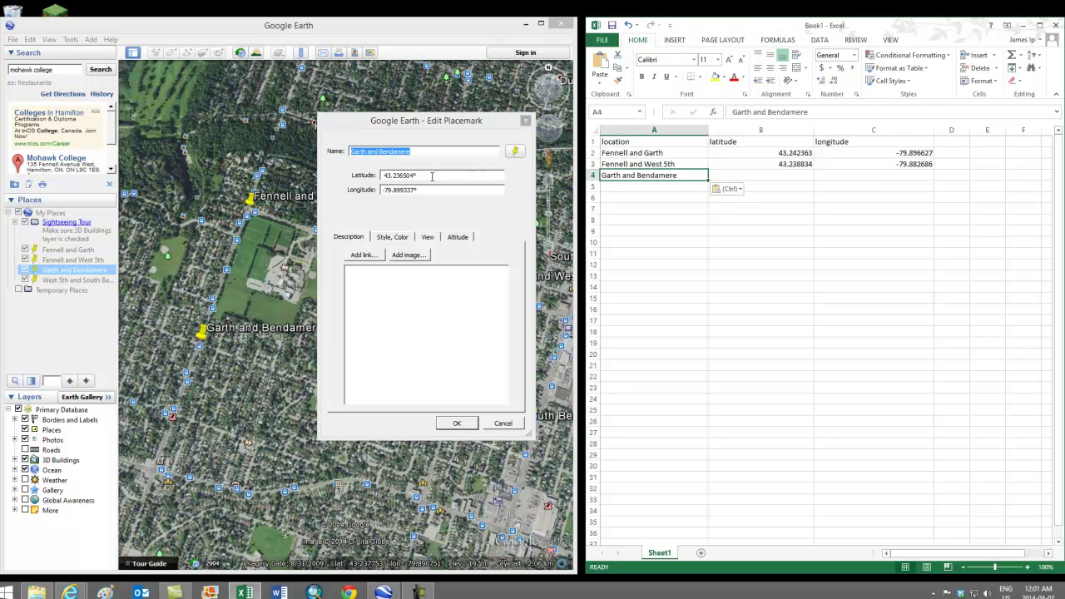
Step: Copy the Garth and Bendamere placemark's latitude, 43.236504, without the degree symbol into cell B4
{"action": "left_click", "coordinate": [385, 175]}
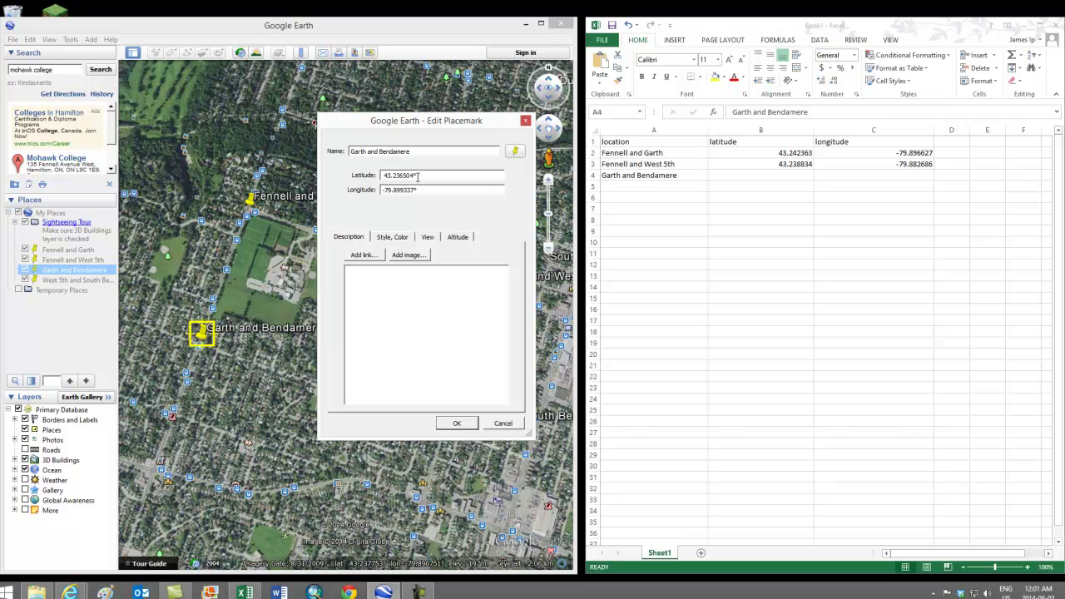
{"action": "double_click", "coordinate": [416, 176]}
{"action": "key", "text": "ctrl+c"}
{"action": "left_click", "coordinate": [805, 176]}
{"action": "key", "text": "ctrl+v"}
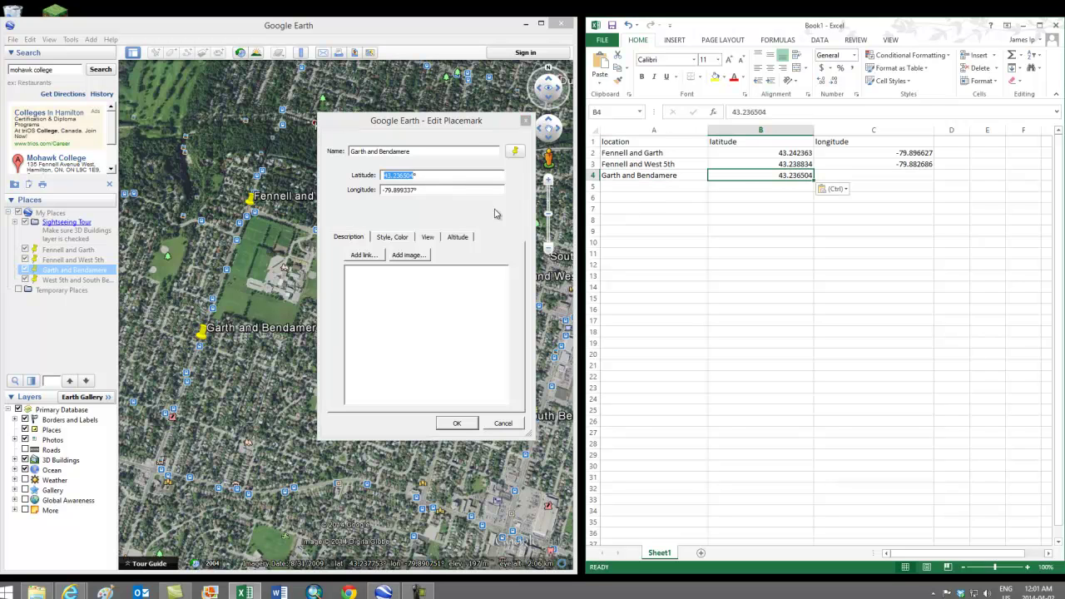
Step: Copy the Garth and Bendamere longitude, -79.899337, into cell C4 and close the placemark's properties
{"action": "left_click", "coordinate": [382, 189]}
{"action": "double_click", "coordinate": [411, 190]}
{"action": "key", "text": "ctrl+c"}
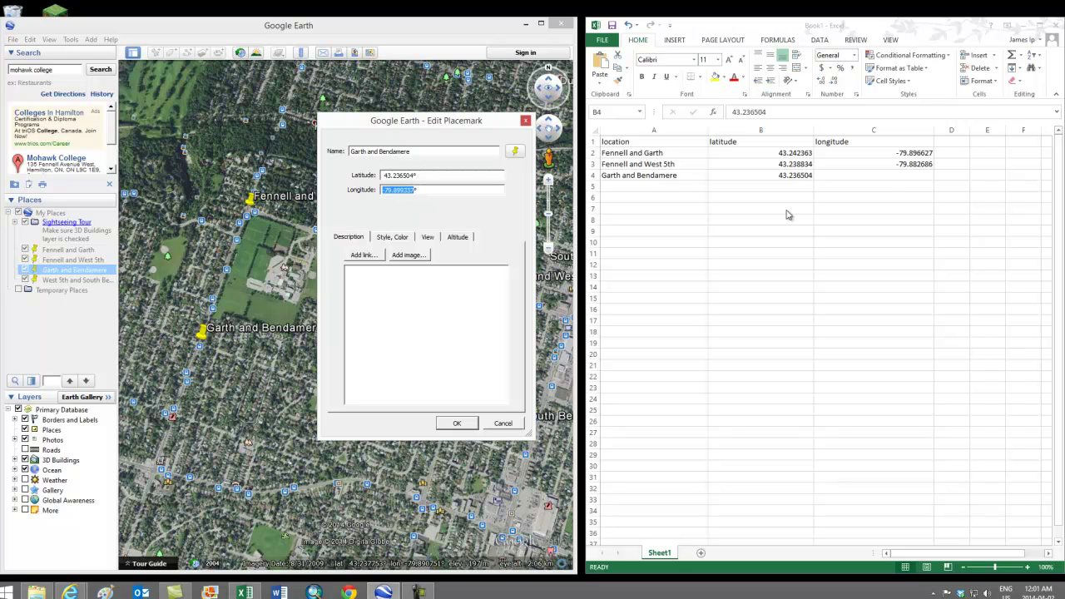
{"action": "left_click", "coordinate": [884, 176]}
{"action": "key", "text": "ctrl+v"}
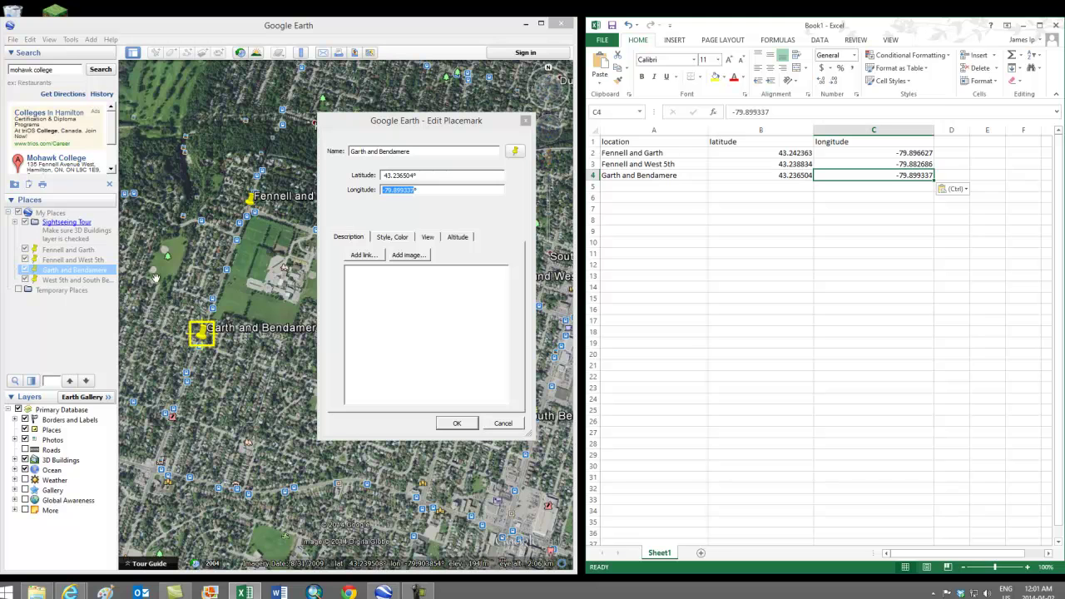
{"action": "left_click", "coordinate": [457, 423]}
Step: Open the properties of the West 5th and South Bend placemark and copy its name into cell A5
{"action": "right_click", "coordinate": [74, 280]}
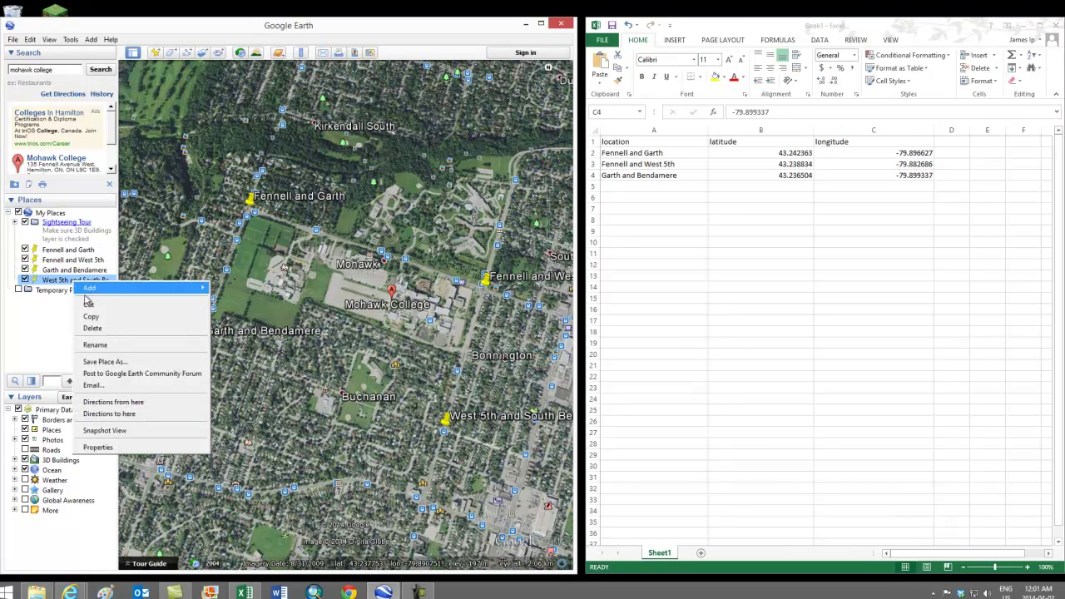
{"action": "left_click", "coordinate": [97, 447]}
{"action": "key", "text": "ctrl+c"}
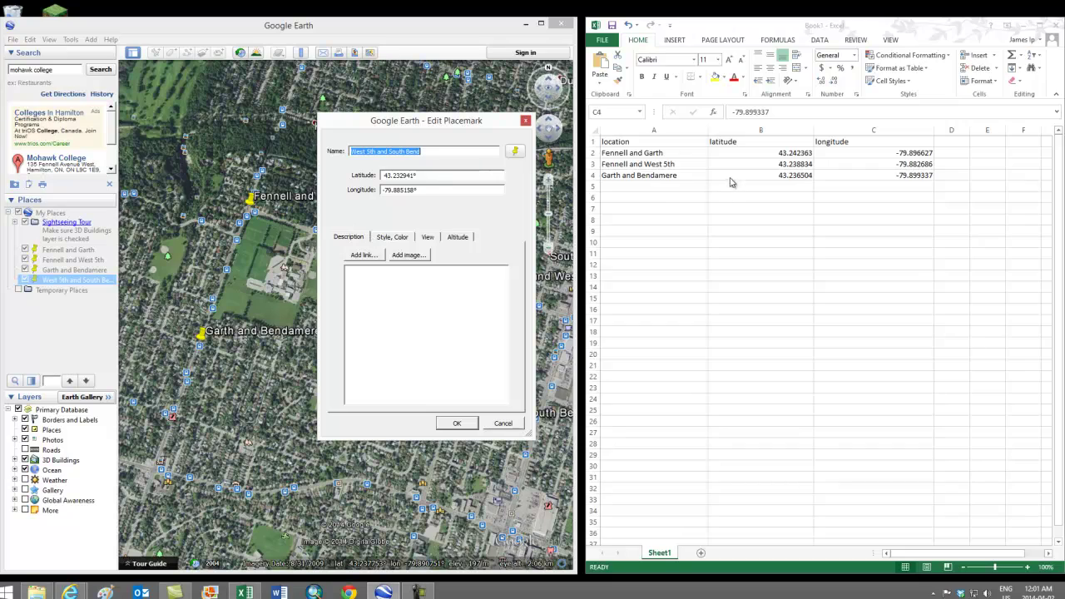
{"action": "left_click", "coordinate": [632, 187]}
{"action": "key", "text": "ctrl+v"}
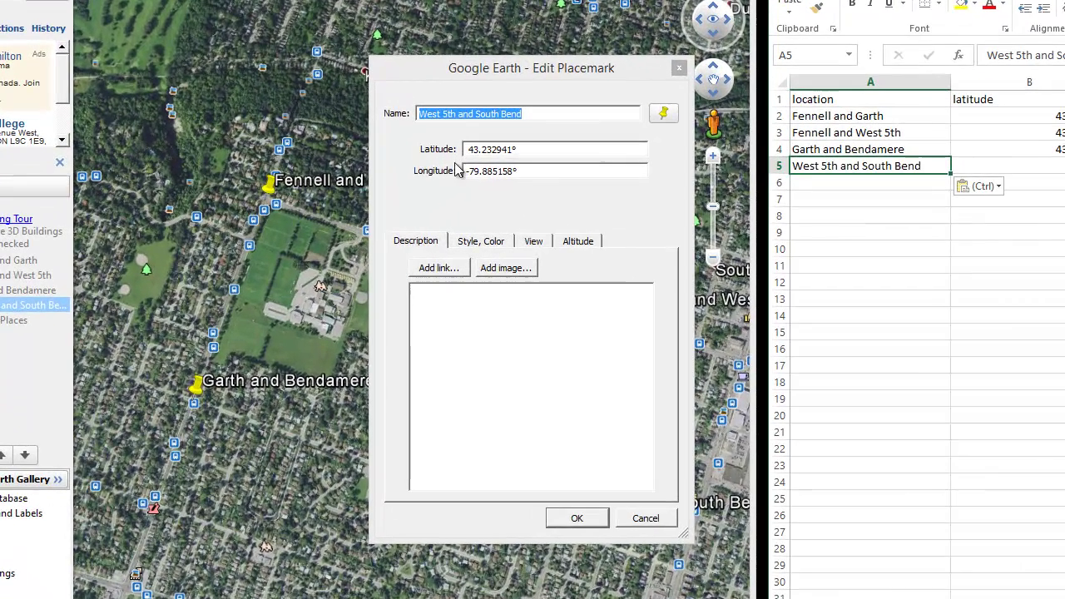
Step: Copy the West 5th and South Bend placemark's latitude, 43.232941, without the degree symbol into cell B5
{"action": "left_click", "coordinate": [509, 172]}
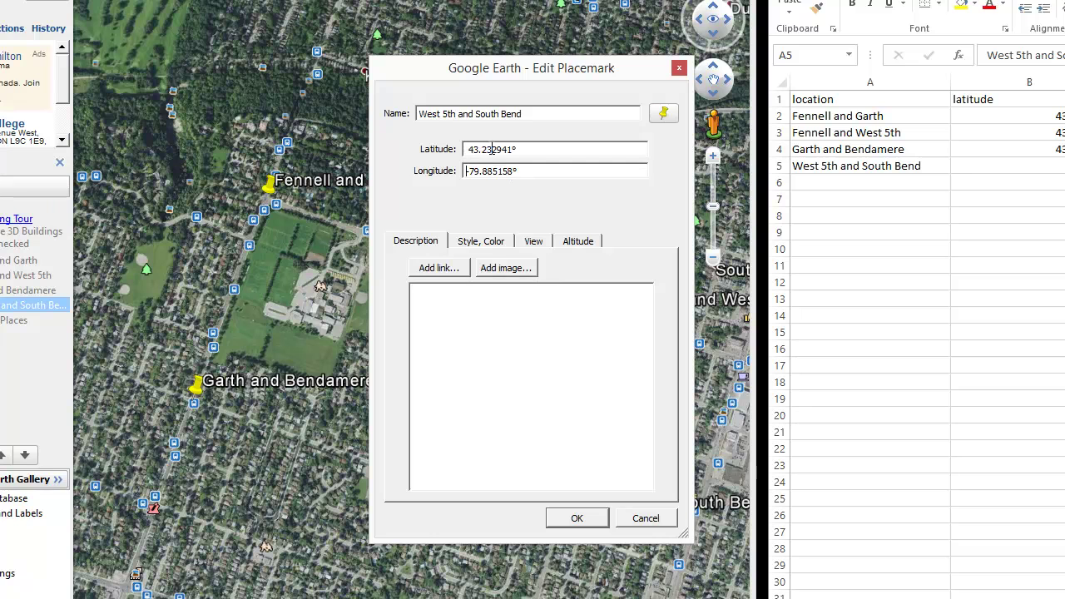
{"action": "double_click", "coordinate": [510, 150]}
{"action": "key", "text": "ctrl+c"}
{"action": "left_click", "coordinate": [1048, 171]}
{"action": "key", "text": "ctrl+v"}
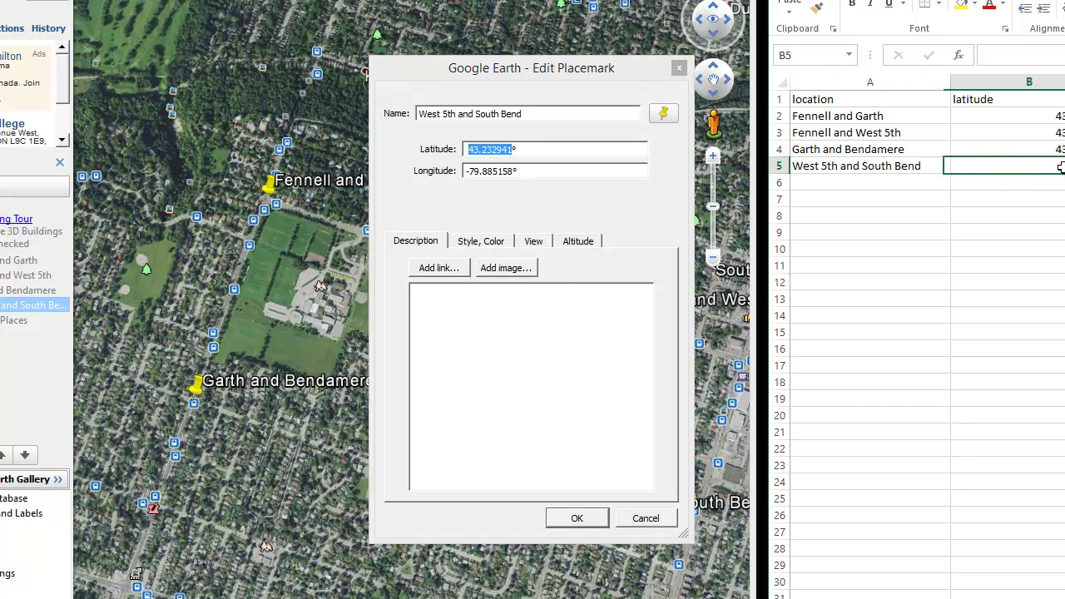
Step: Copy the West 5th and South Bend longitude, -79.885158, without the degree symbol into cell C5 and close the placemark's properties and Google Earth
{"action": "left_click", "coordinate": [470, 172]}
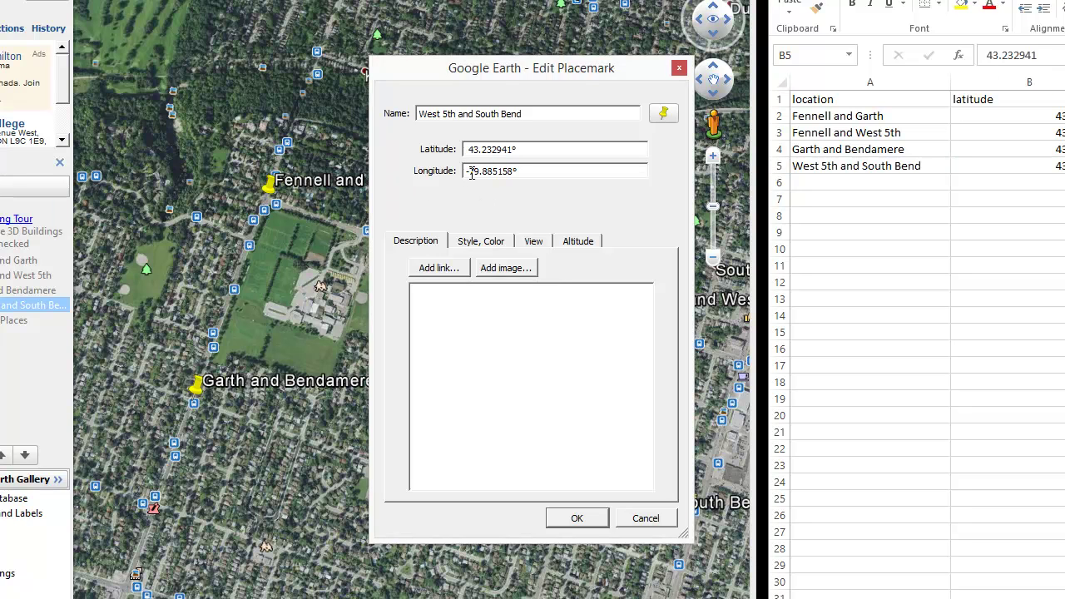
{"action": "double_click", "coordinate": [513, 171]}
{"action": "left_click", "coordinate": [1063, 166]}
{"action": "left_click", "coordinate": [1064, 166]}
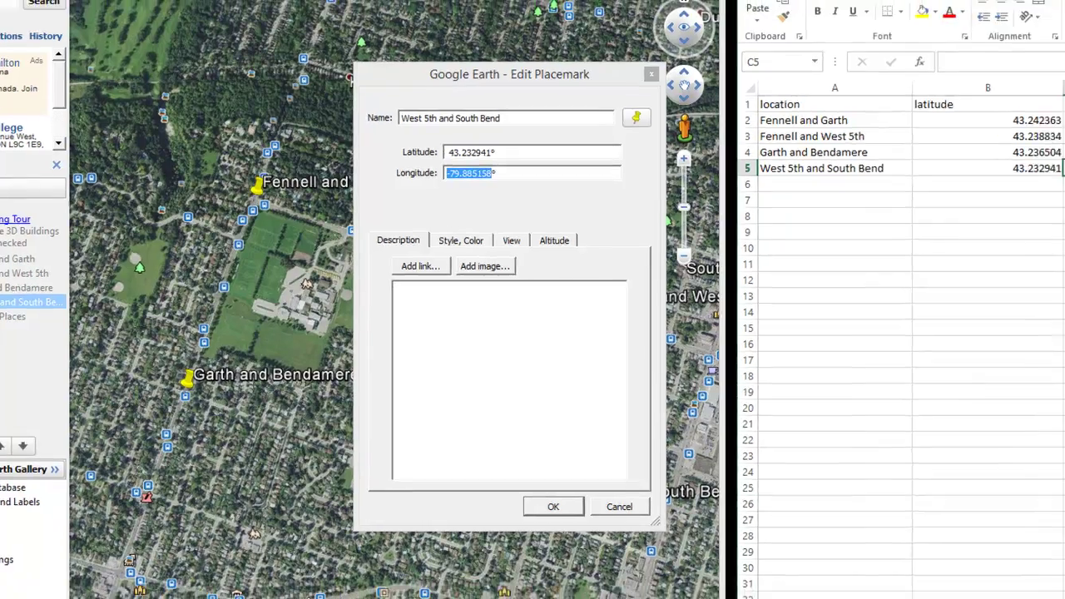
{"action": "right_click", "coordinate": [898, 180]}
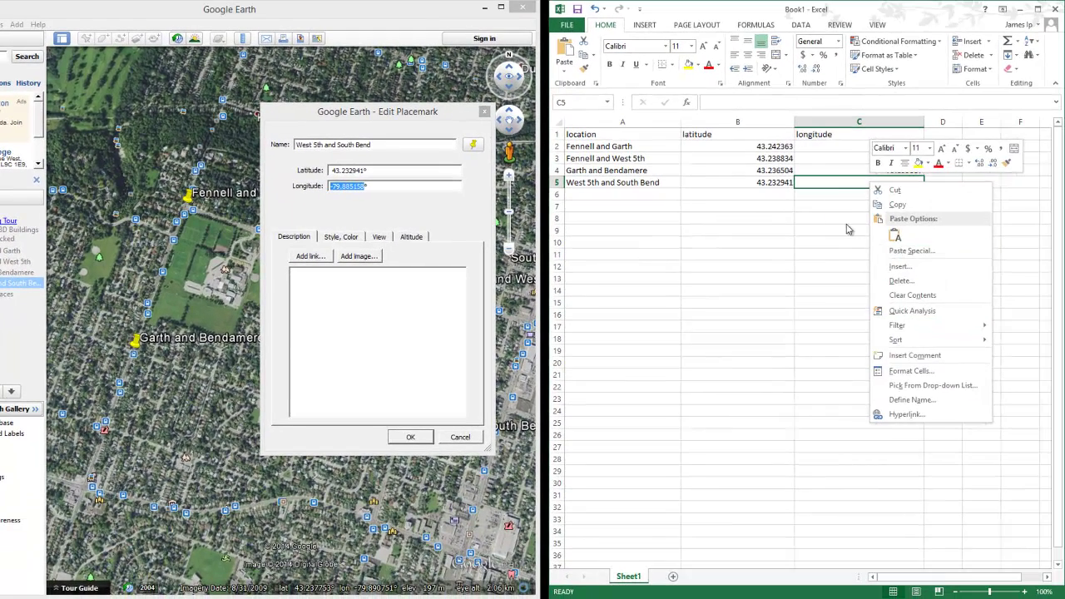
{"action": "left_click", "coordinate": [835, 188]}
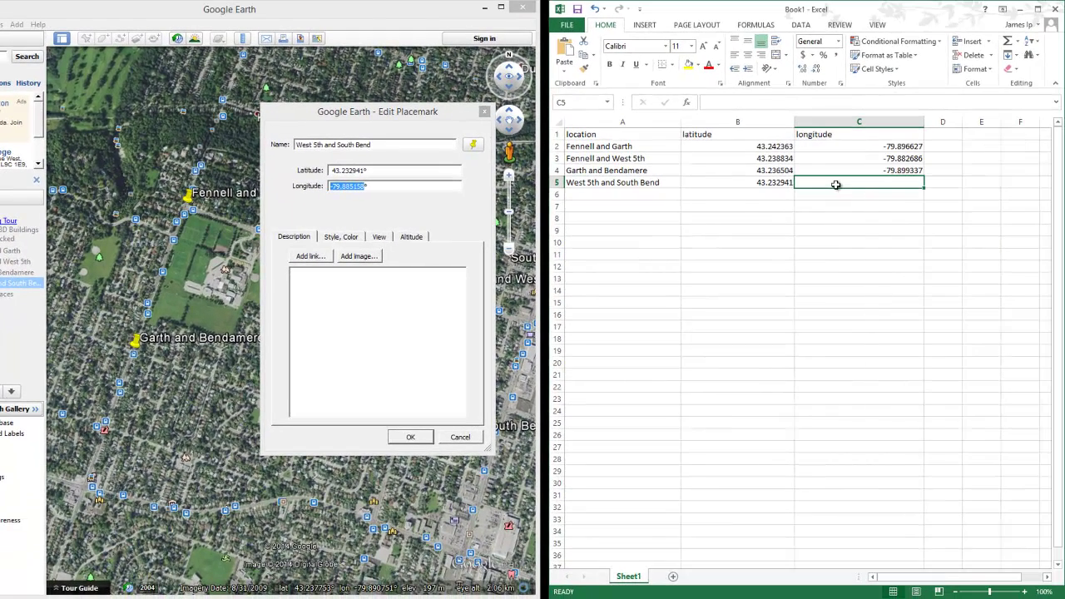
{"action": "key", "text": "ctrl+v"}
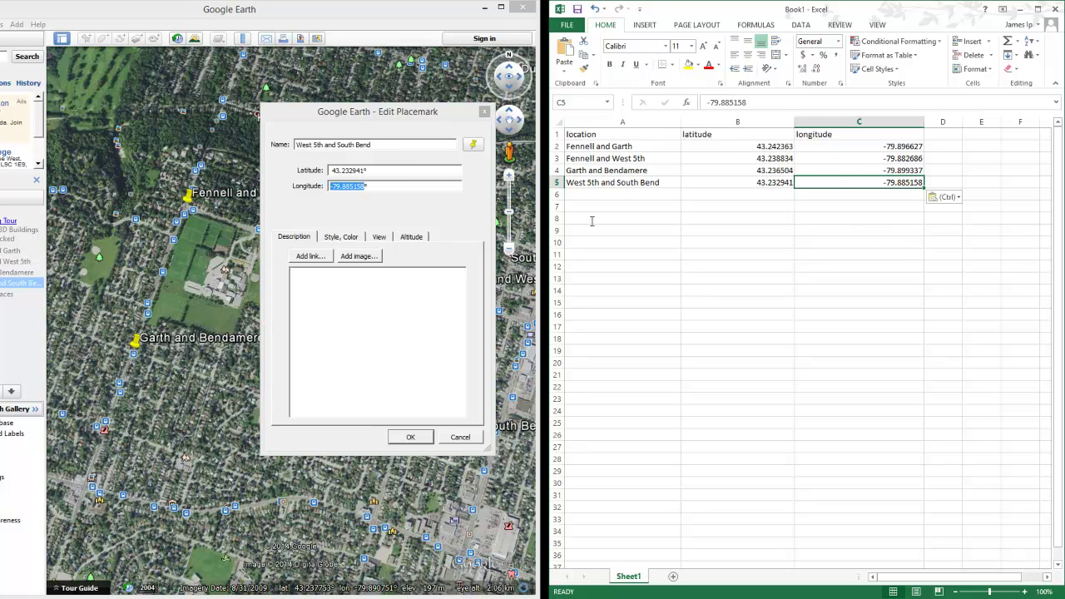
{"action": "left_click", "coordinate": [410, 437]}
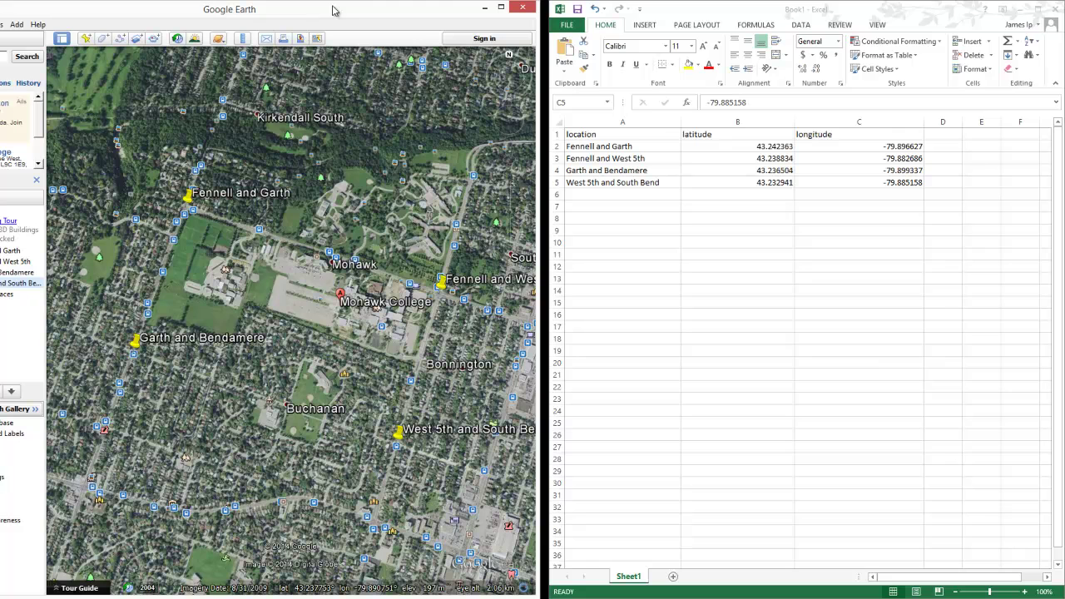
{"action": "left_click", "coordinate": [522, 11]}
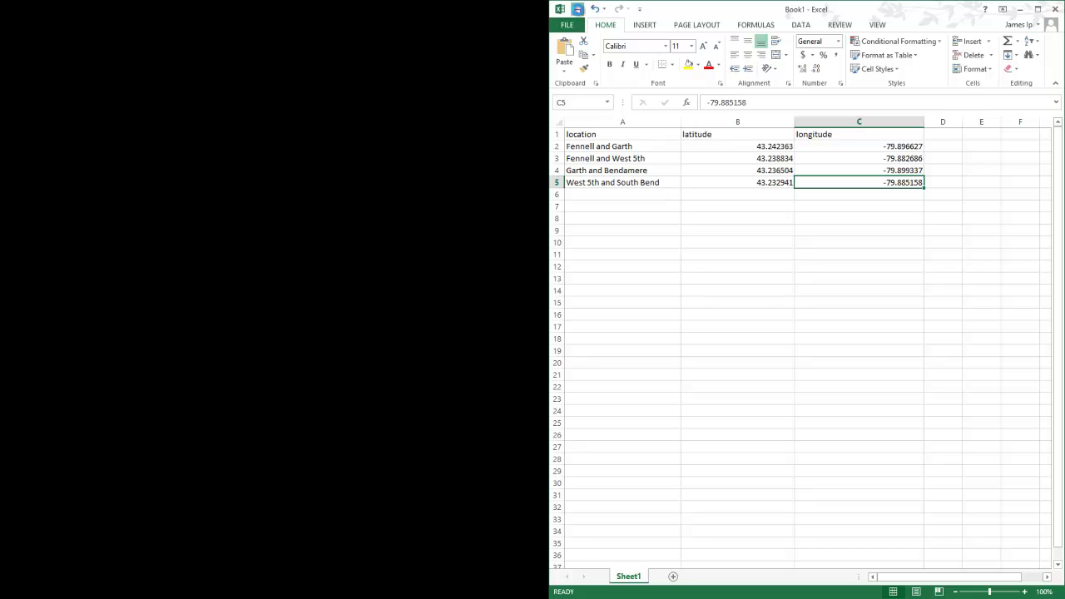
Step: Save the coordinate workbook as "mohawk coords" in the A4b folder under Assignment 4 > Demo
{"action": "left_click", "coordinate": [577, 9]}
{"action": "left_click", "coordinate": [717, 134]}
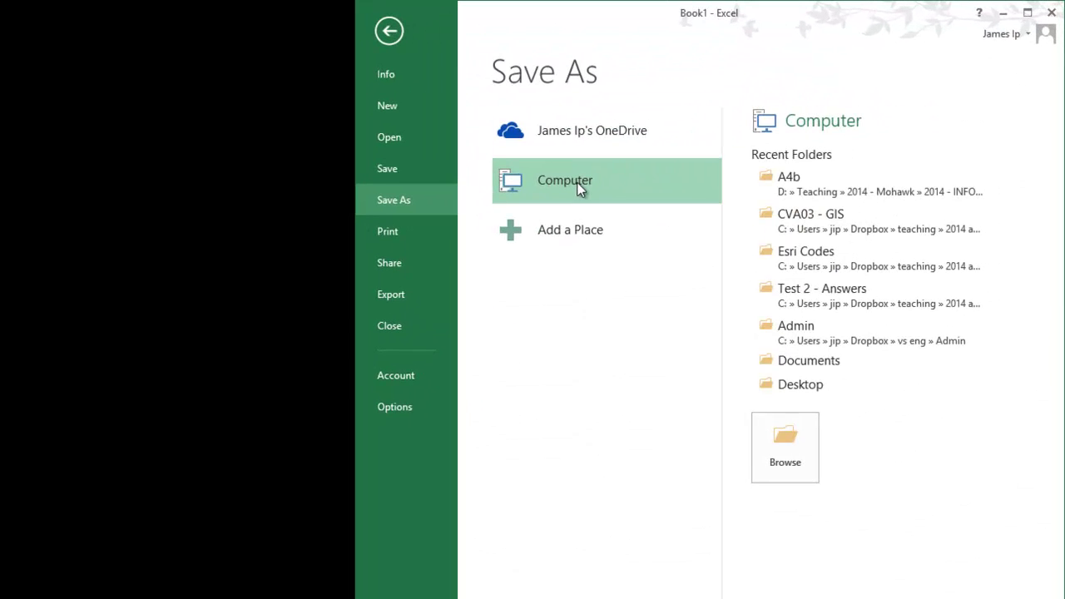
{"action": "left_click", "coordinate": [864, 185]}
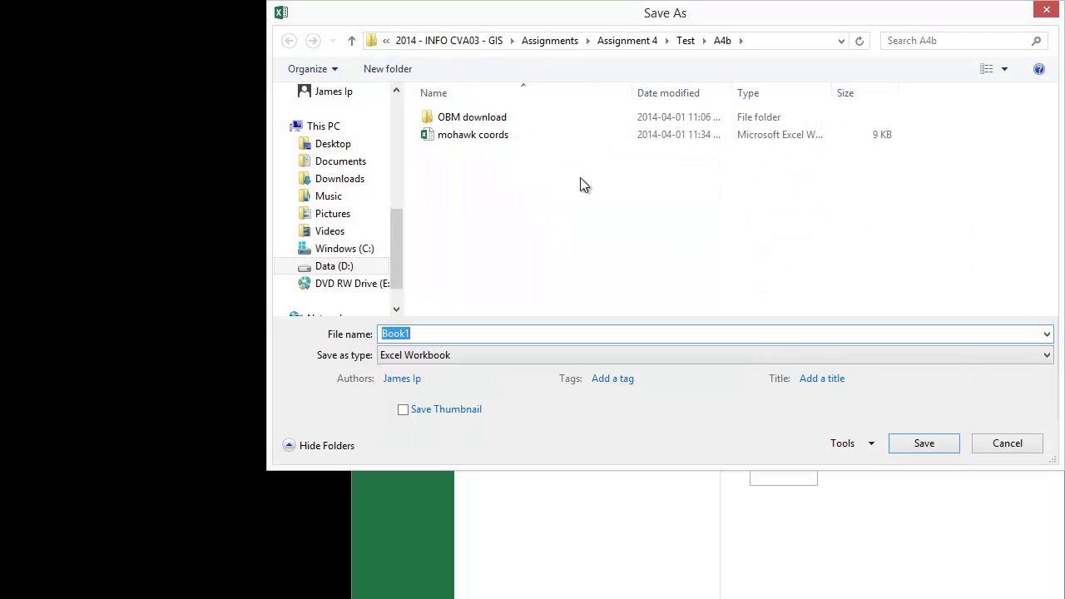
{"action": "left_click", "coordinate": [625, 41]}
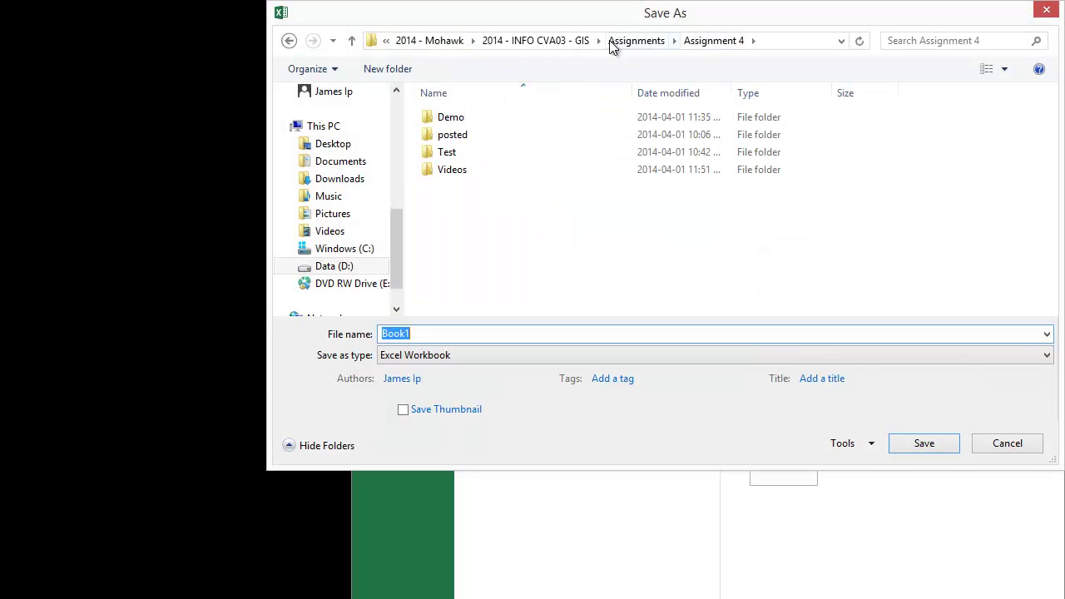
{"action": "double_click", "coordinate": [463, 118]}
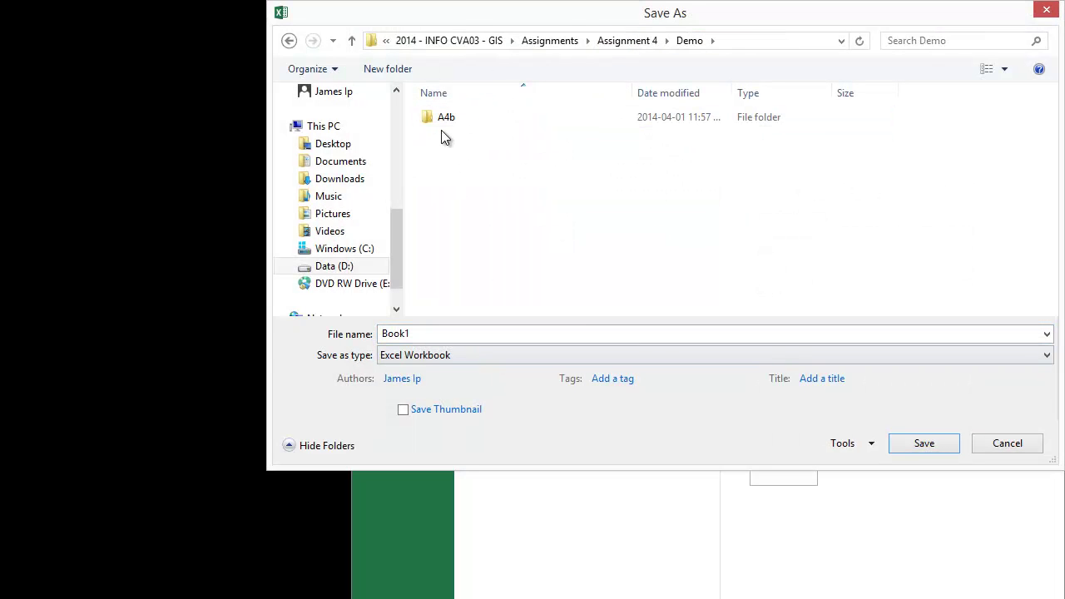
{"action": "double_click", "coordinate": [445, 121]}
{"action": "double_click", "coordinate": [450, 334]}
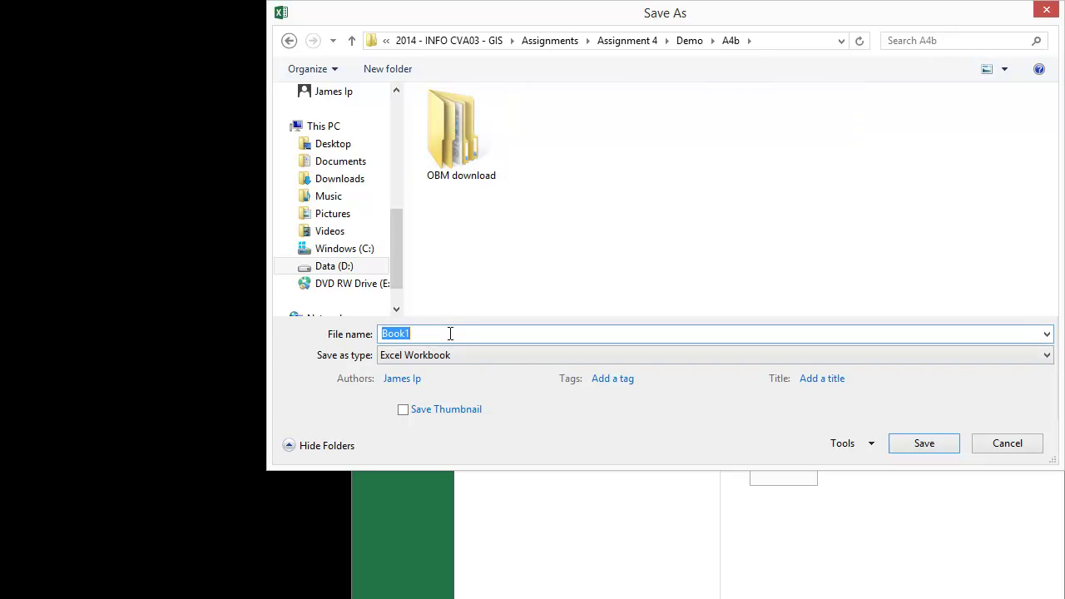
{"action": "type", "text": "mohawk coords"}
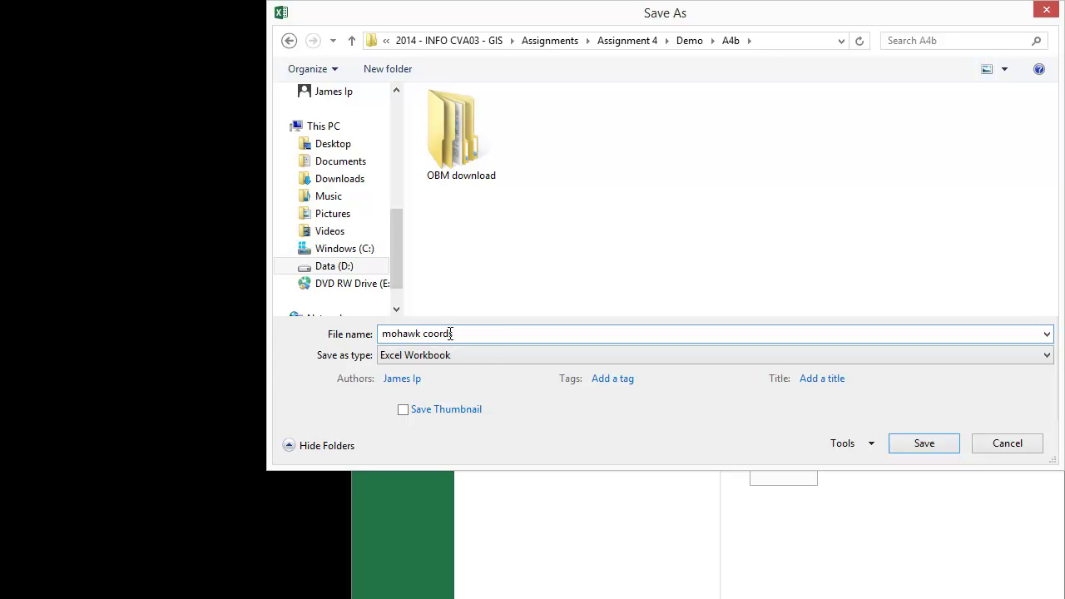
{"action": "left_click", "coordinate": [923, 443]}
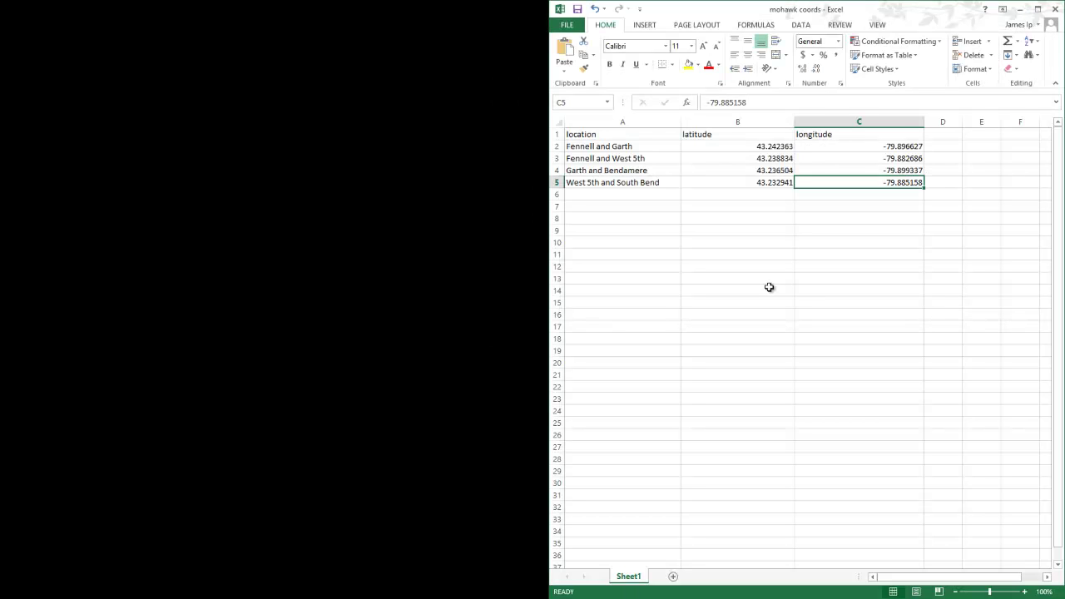
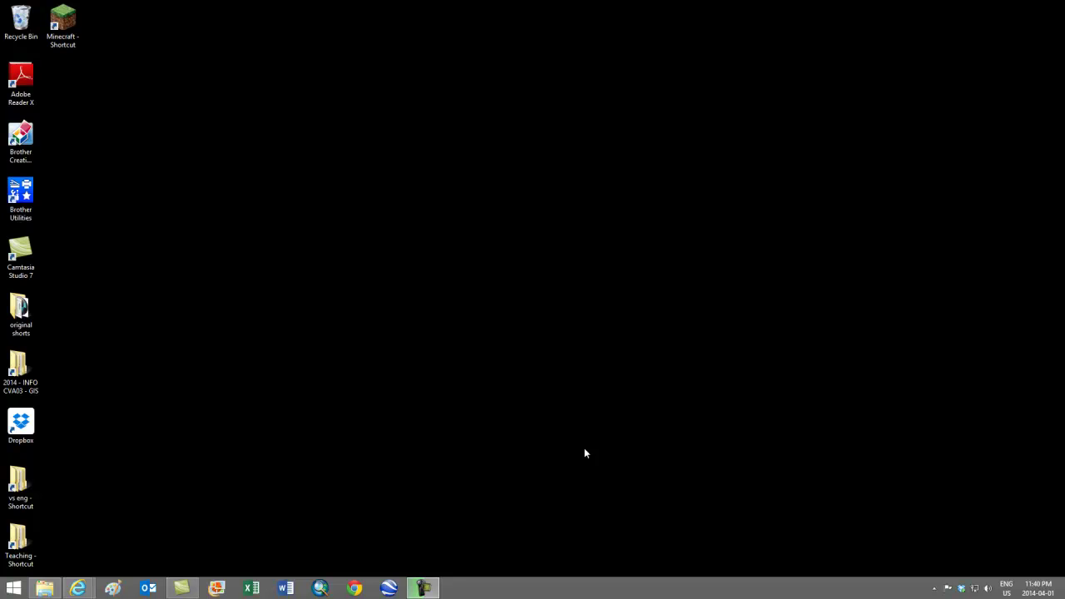
Step: Open Google Earth and search for "mohawk college" to locate the campus and its surrounding streets
{"action": "left_click", "coordinate": [393, 588]}
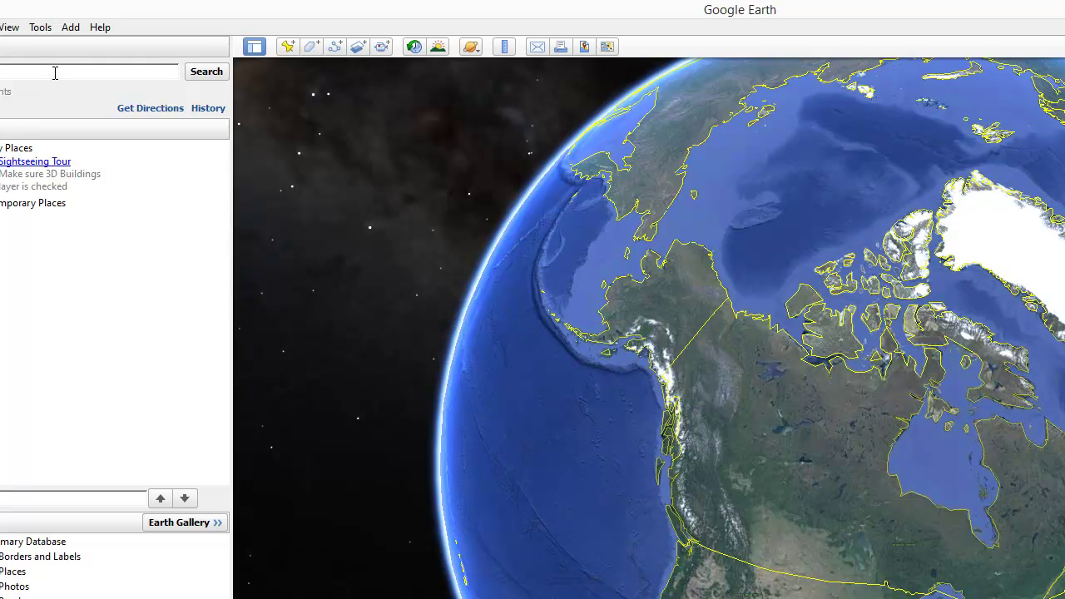
{"action": "left_click", "coordinate": [49, 71]}
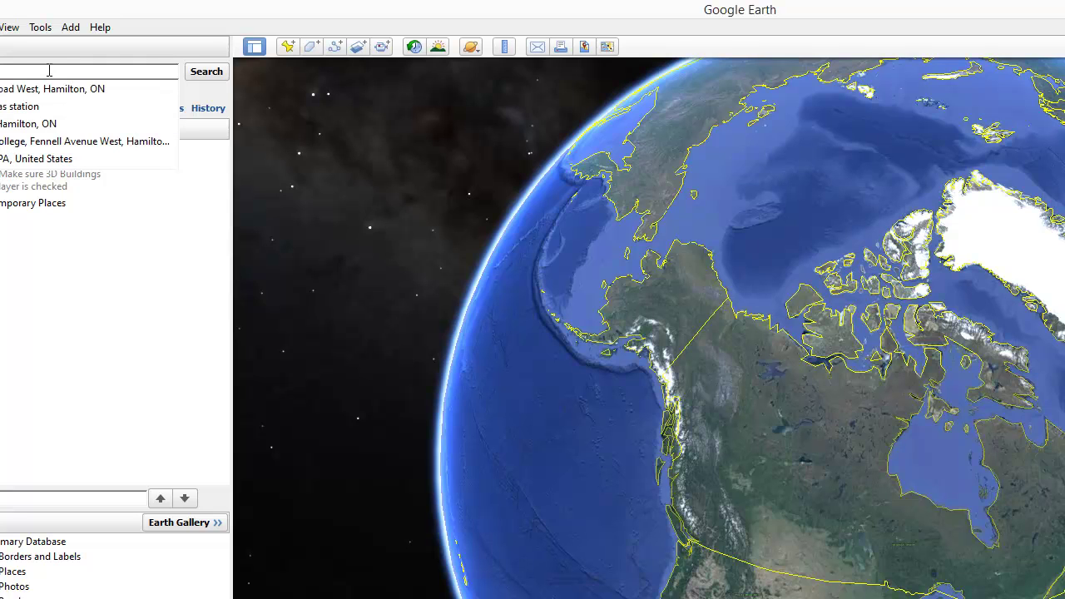
{"action": "type", "text": "mohawk college"}
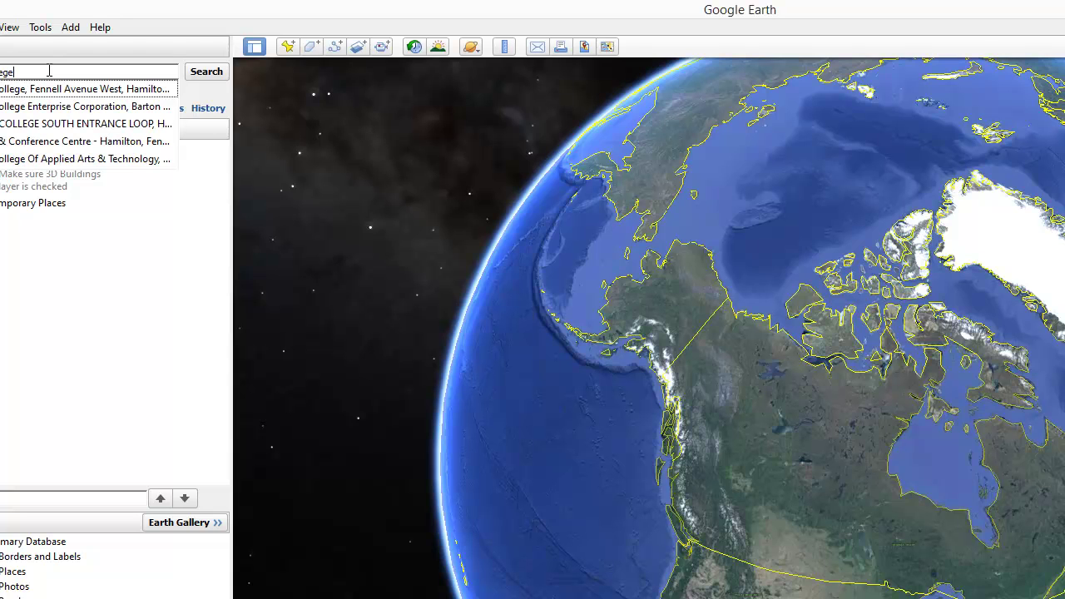
{"action": "key", "text": "Return"}
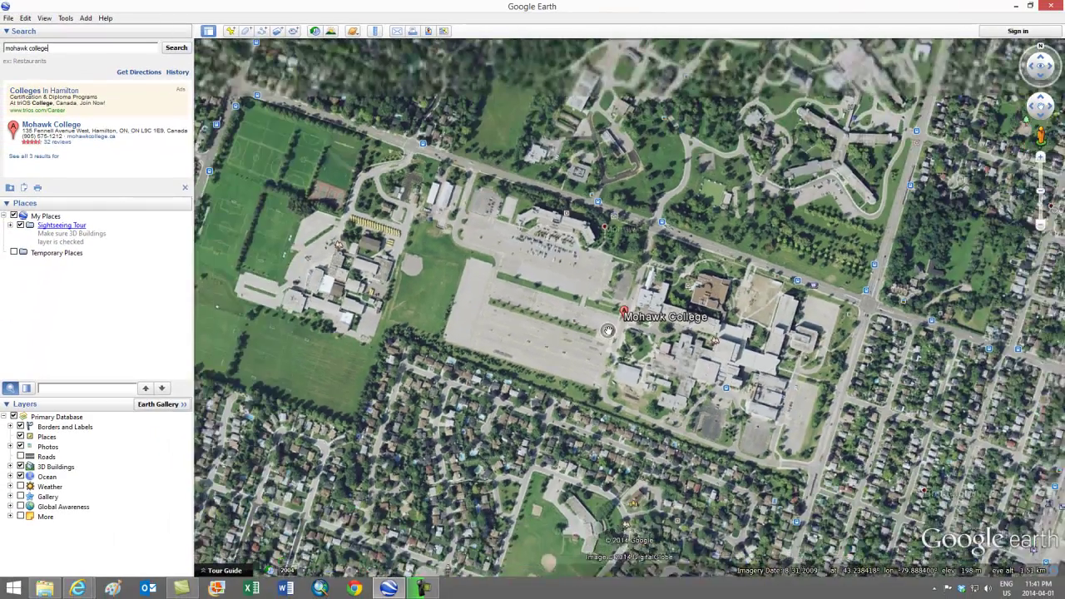
{"action": "scroll", "coordinate": [608, 330], "scroll_direction": "down", "scroll_amount": 3}
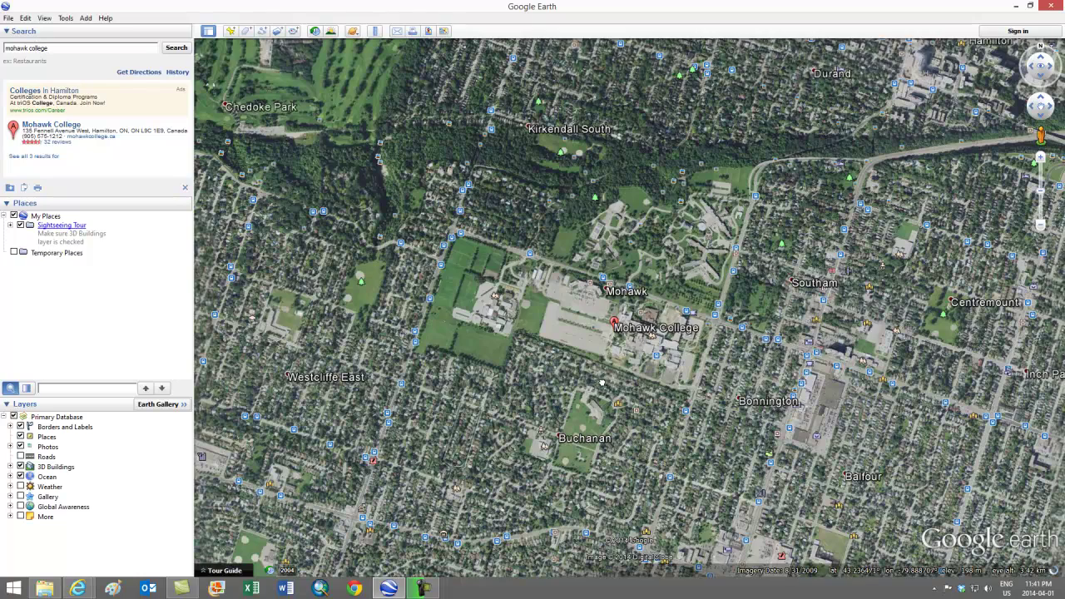
{"action": "left_click_drag", "start_coordinate": [603, 382], "coordinate": [594, 297]}
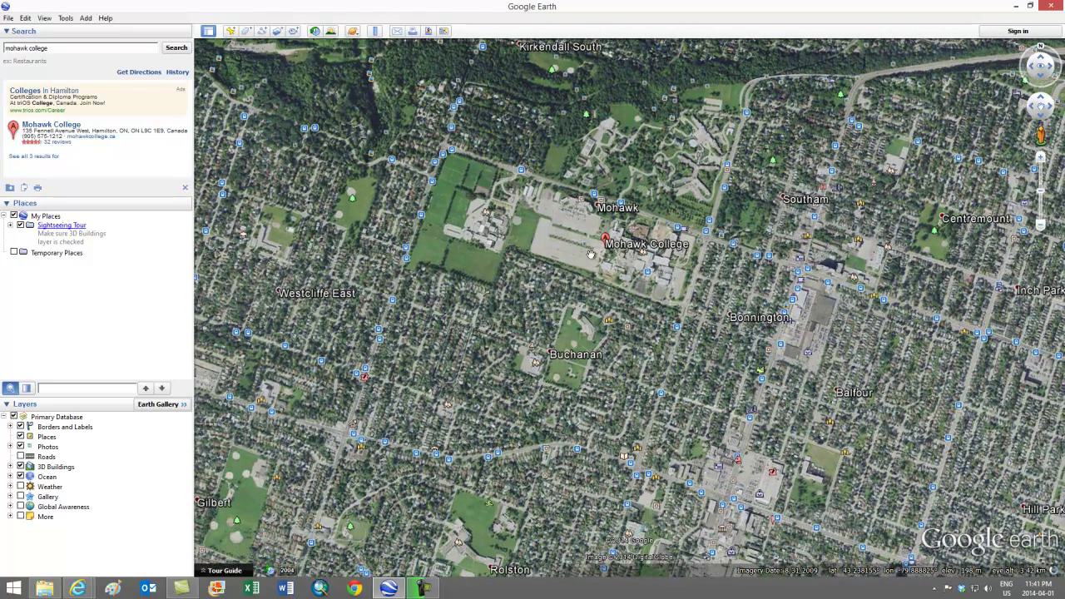
{"action": "scroll", "coordinate": [590, 254], "scroll_direction": "down", "scroll_amount": 2}
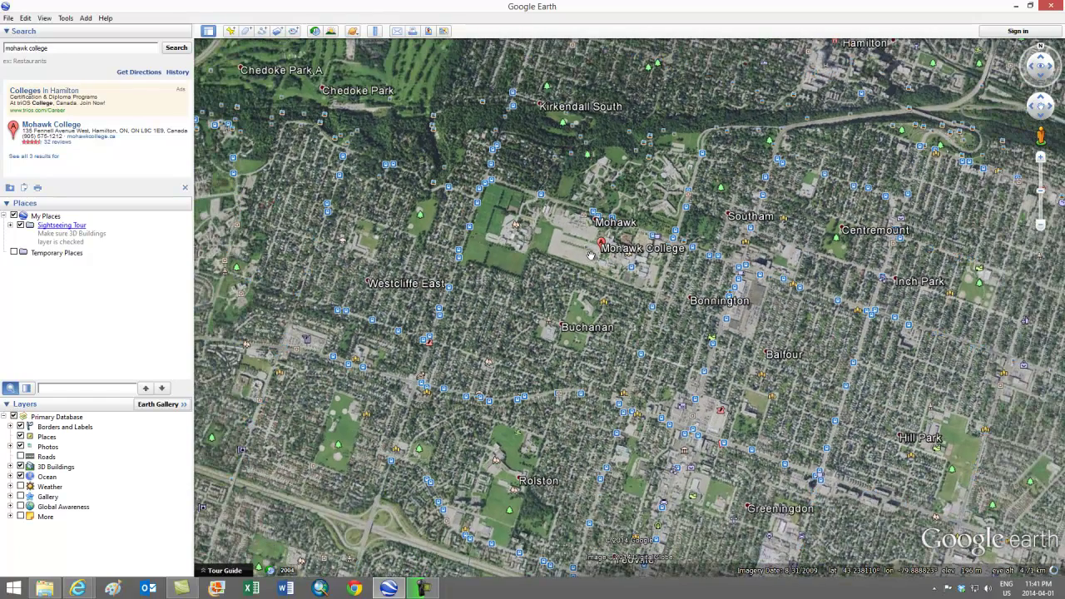
{"action": "scroll", "coordinate": [590, 254], "scroll_direction": "up", "scroll_amount": 1}
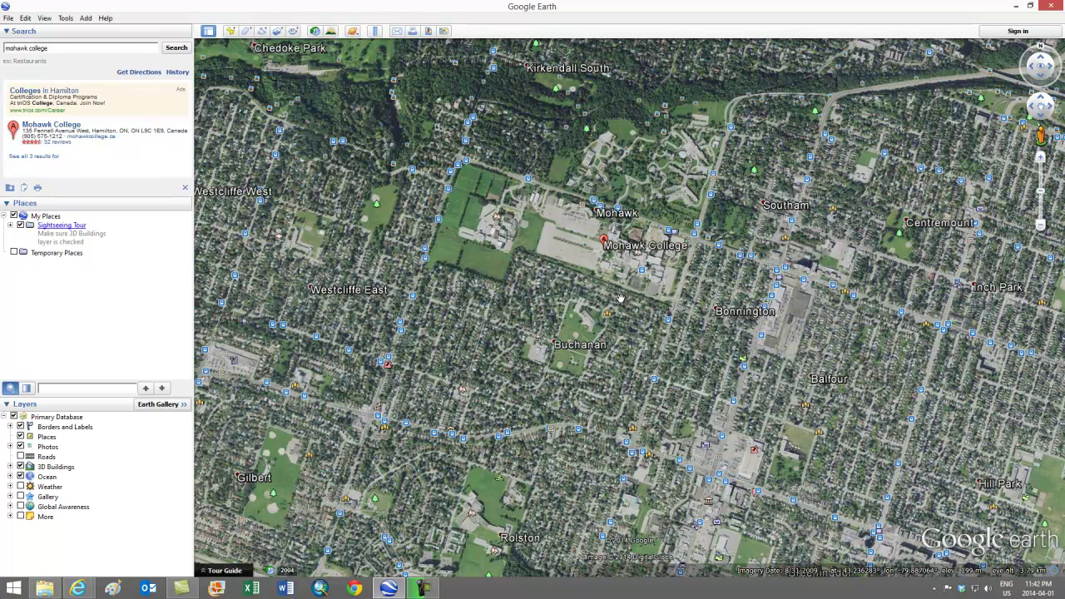
{"action": "scroll", "coordinate": [576, 237], "scroll_direction": "up", "scroll_amount": 1}
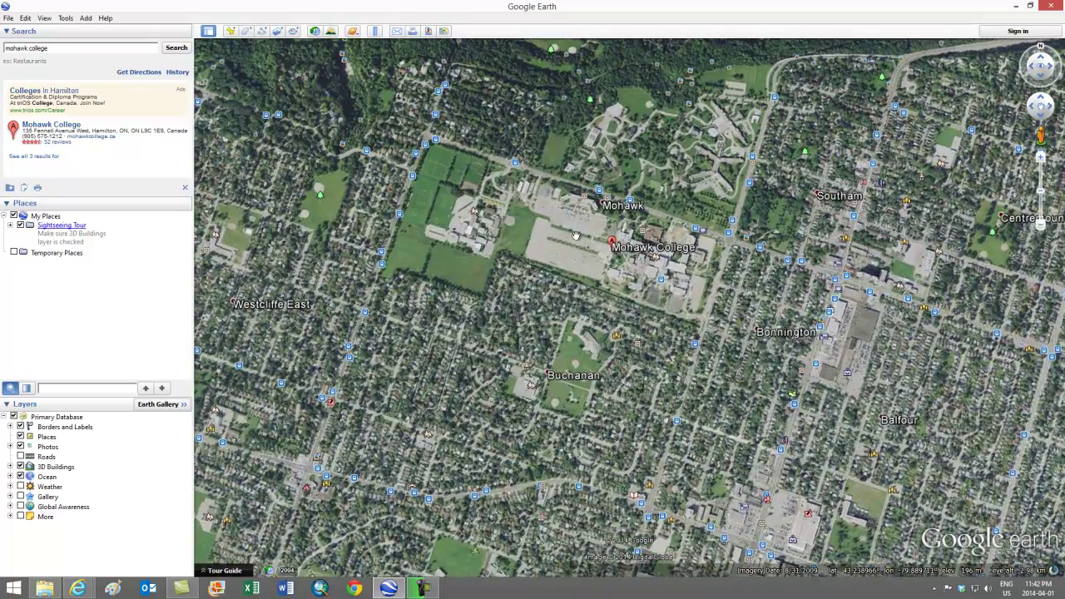
{"action": "scroll", "coordinate": [575, 238], "scroll_direction": "up", "scroll_amount": 1}
{"action": "left_click_drag", "start_coordinate": [568, 266], "coordinate": [649, 279]}
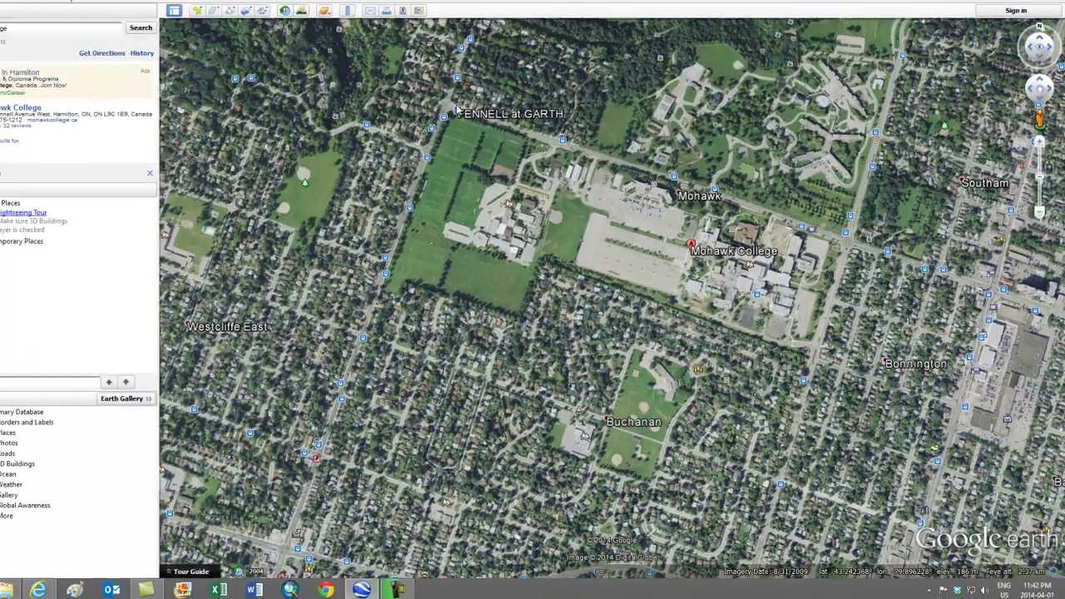
Step: Add a placemark at the centre of the Fennell and Garth intersection, at about latitude 43.2424° and longitude -79.8966°
{"action": "scroll", "coordinate": [477, 119], "scroll_direction": "up", "scroll_amount": 2}
{"action": "scroll", "coordinate": [477, 119], "scroll_direction": "up", "scroll_amount": 3}
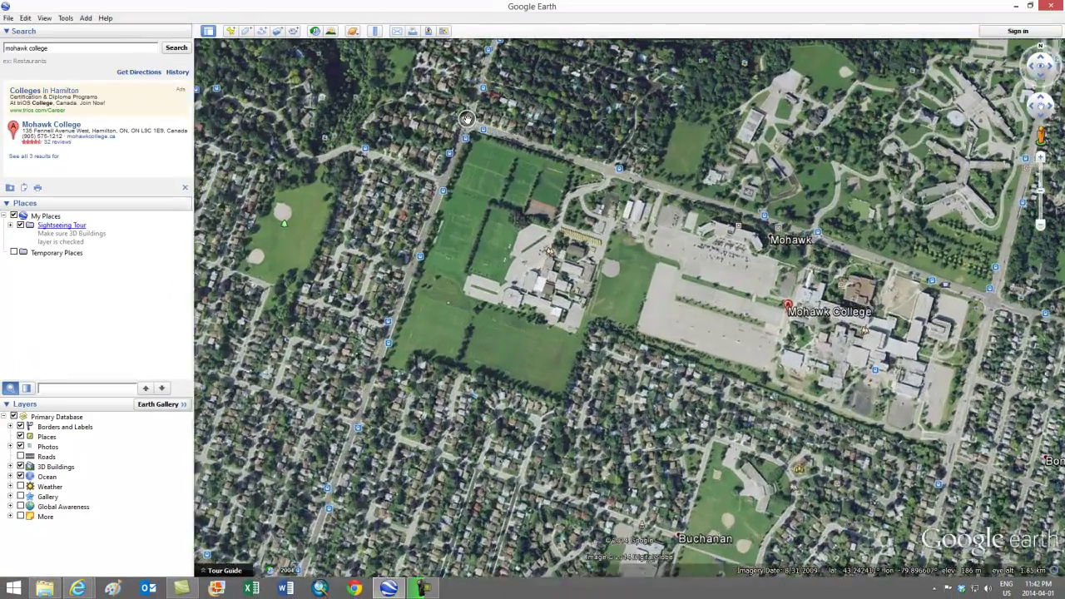
{"action": "scroll", "coordinate": [467, 120], "scroll_direction": "up", "scroll_amount": 2}
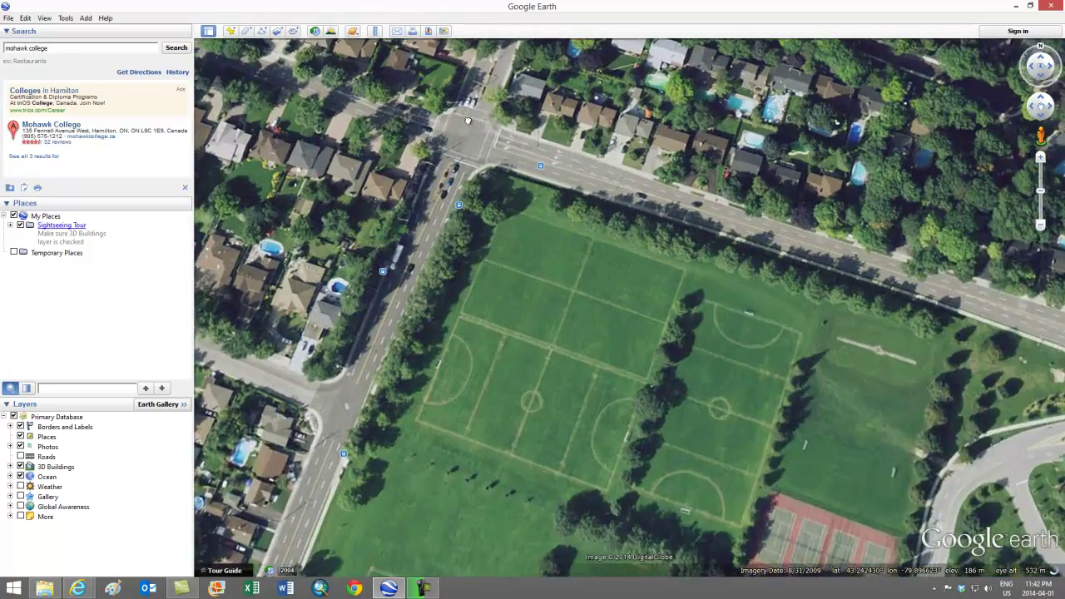
{"action": "scroll", "coordinate": [468, 151], "scroll_direction": "up", "scroll_amount": 1}
{"action": "left_click_drag", "start_coordinate": [490, 192], "coordinate": [596, 309]}
{"action": "scroll", "coordinate": [598, 309], "scroll_direction": "up", "scroll_amount": 1}
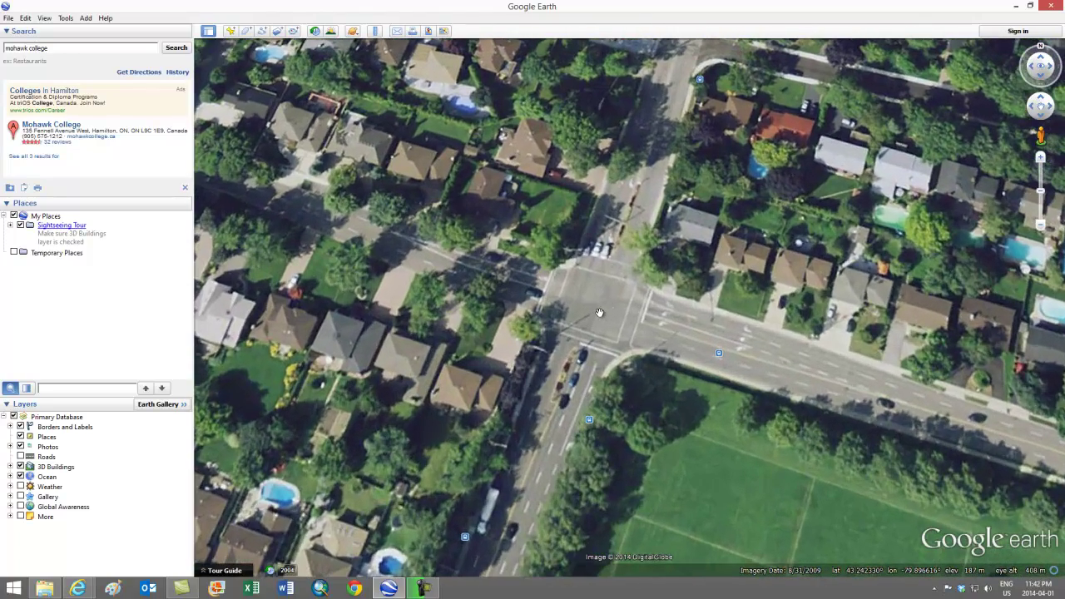
{"action": "left_click", "coordinate": [231, 31]}
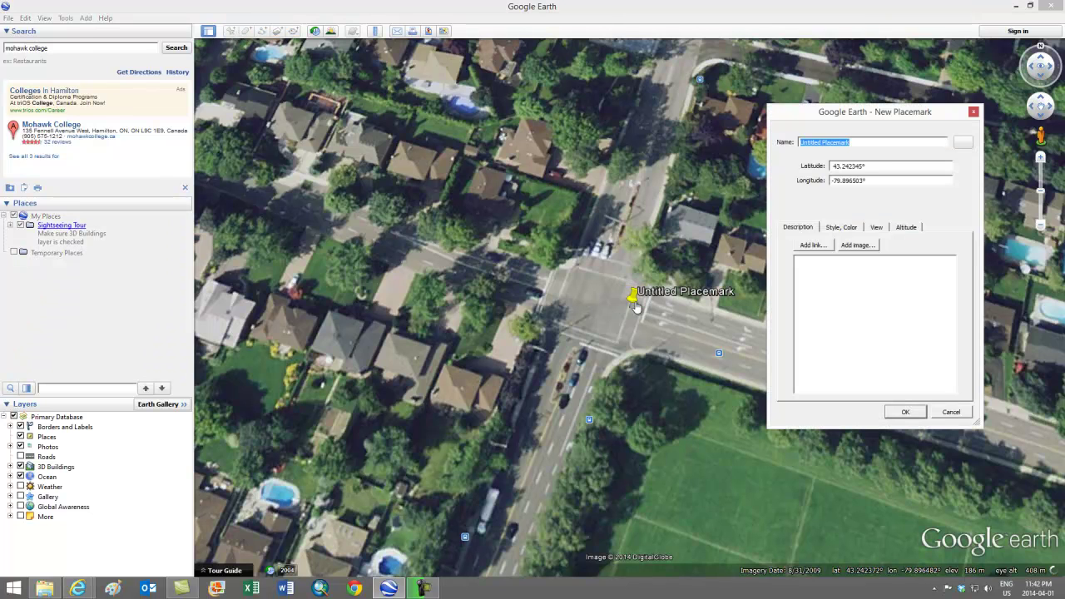
{"action": "left_click_drag", "start_coordinate": [634, 306], "coordinate": [598, 308]}
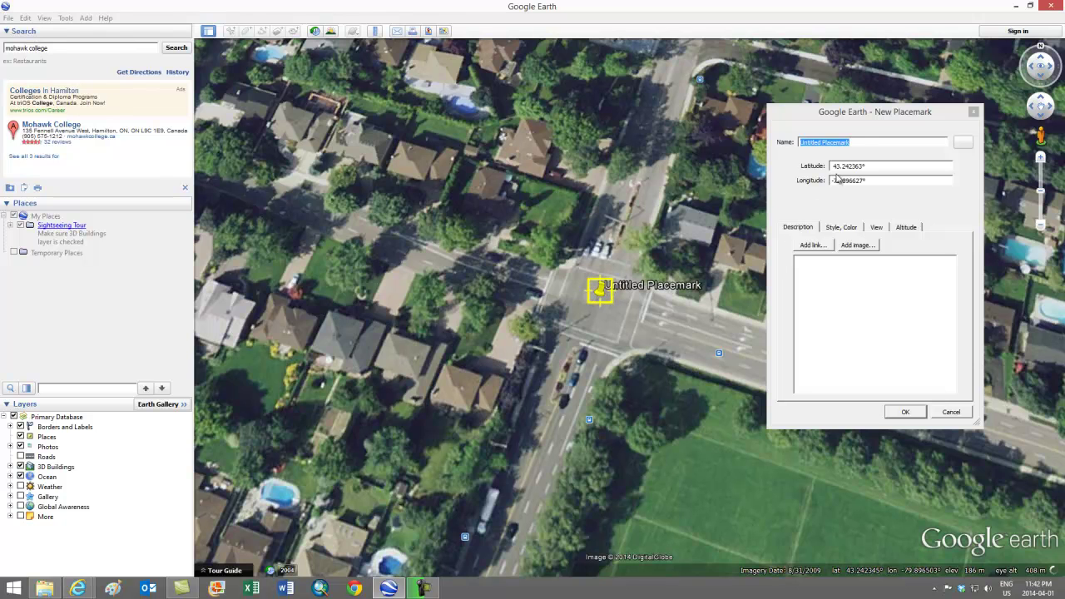
Step: Name the new placemark "Fennell and Garth" and save it
{"action": "left_click_drag", "start_coordinate": [862, 144], "coordinate": [743, 146]}
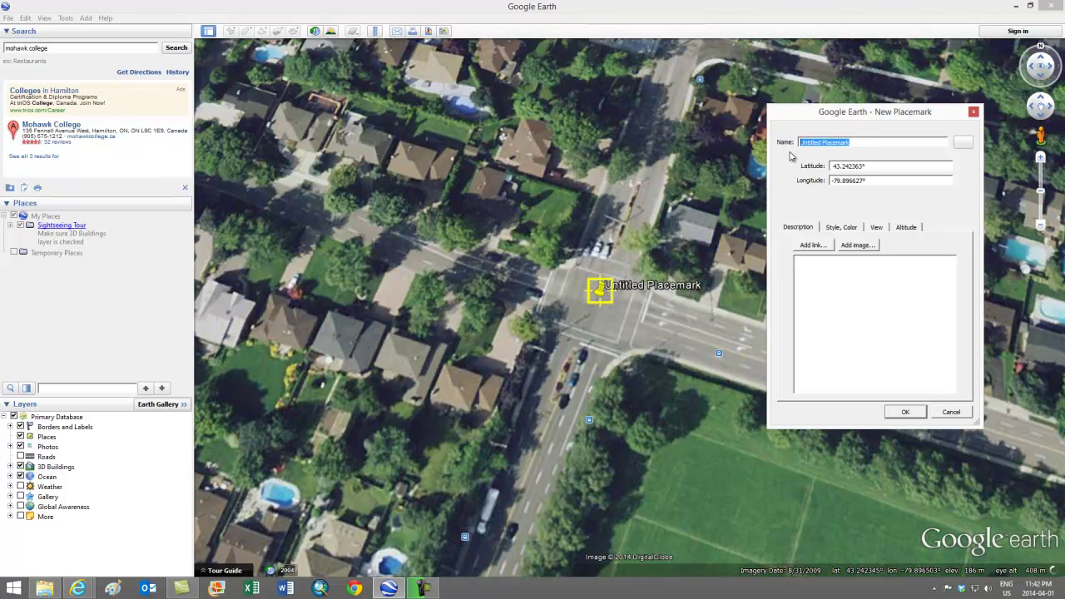
{"action": "type", "text": "F"}
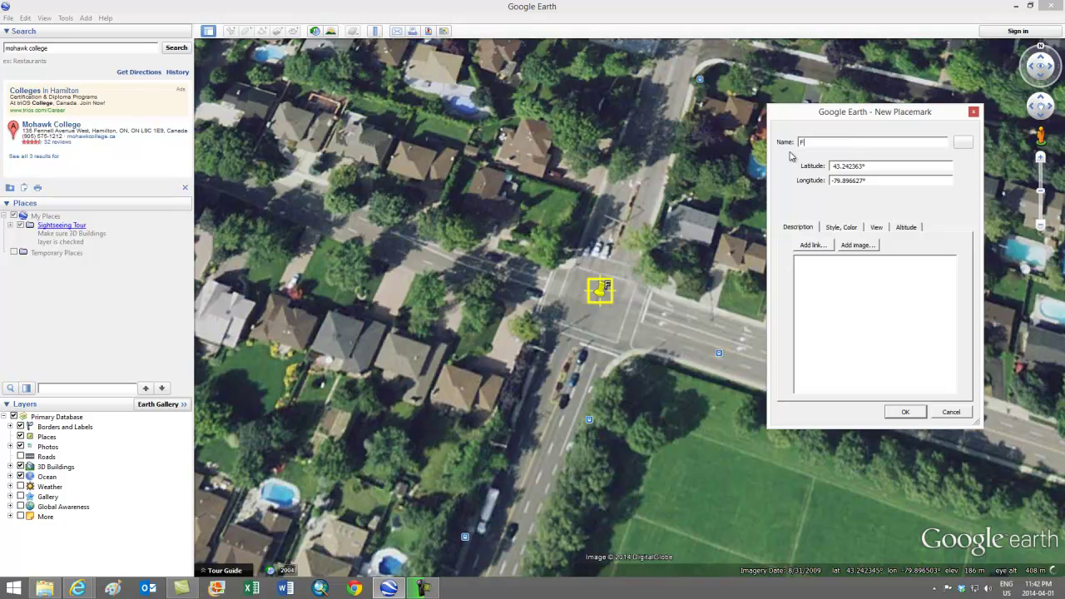
{"action": "type", "text": "ennell and Garth"}
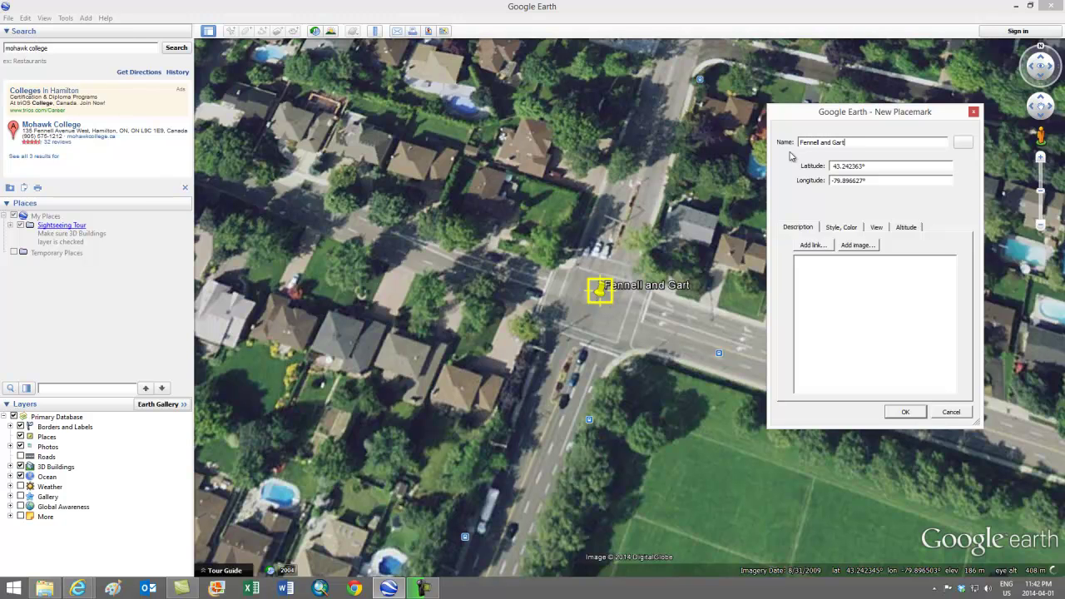
{"action": "left_click", "coordinate": [904, 411]}
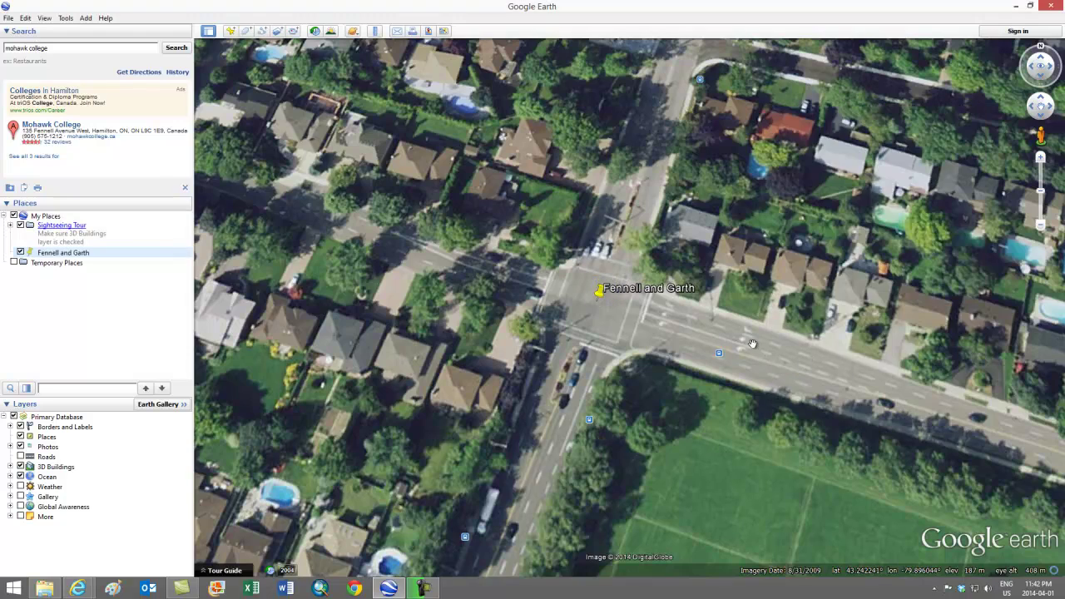
Step: Add a placemark at the centre of the Fennell and West 5th intersection, at about latitude 43.2388° and longitude -79.8827°
{"action": "scroll", "coordinate": [751, 344], "scroll_direction": "down", "scroll_amount": 3}
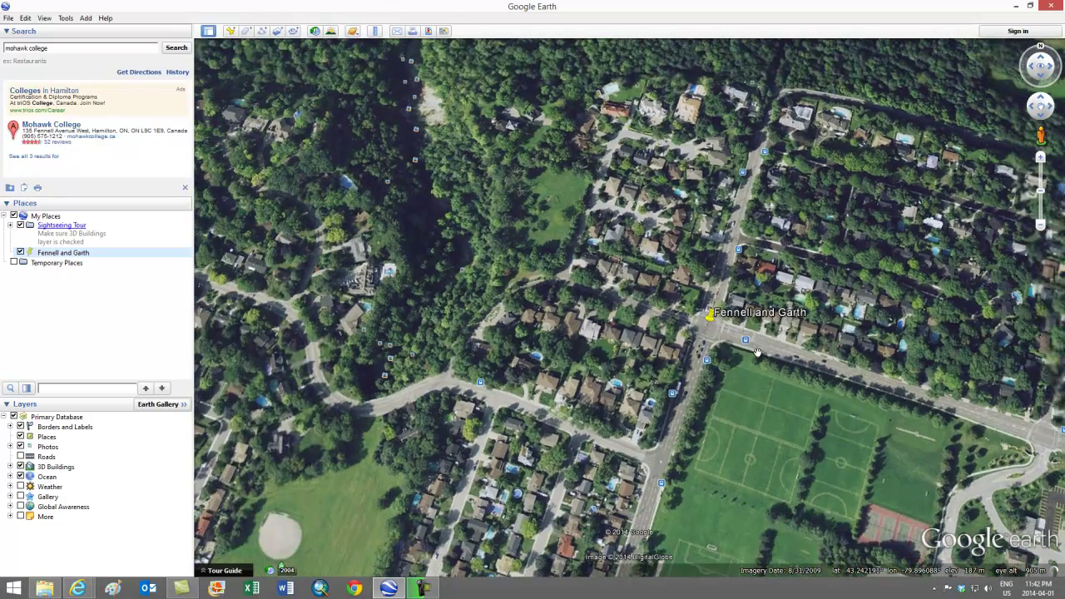
{"action": "scroll", "coordinate": [921, 445], "scroll_direction": "down", "scroll_amount": 3}
{"action": "left_click_drag", "start_coordinate": [922, 445], "coordinate": [654, 370]}
{"action": "left_click_drag", "start_coordinate": [868, 447], "coordinate": [536, 369]}
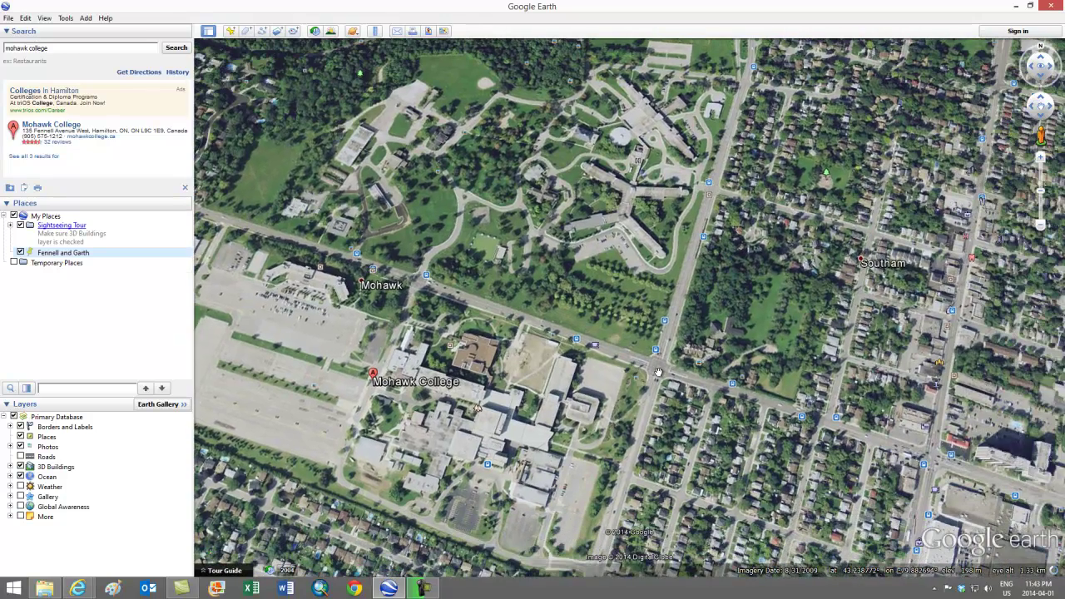
{"action": "scroll", "coordinate": [658, 371], "scroll_direction": "up", "scroll_amount": 3}
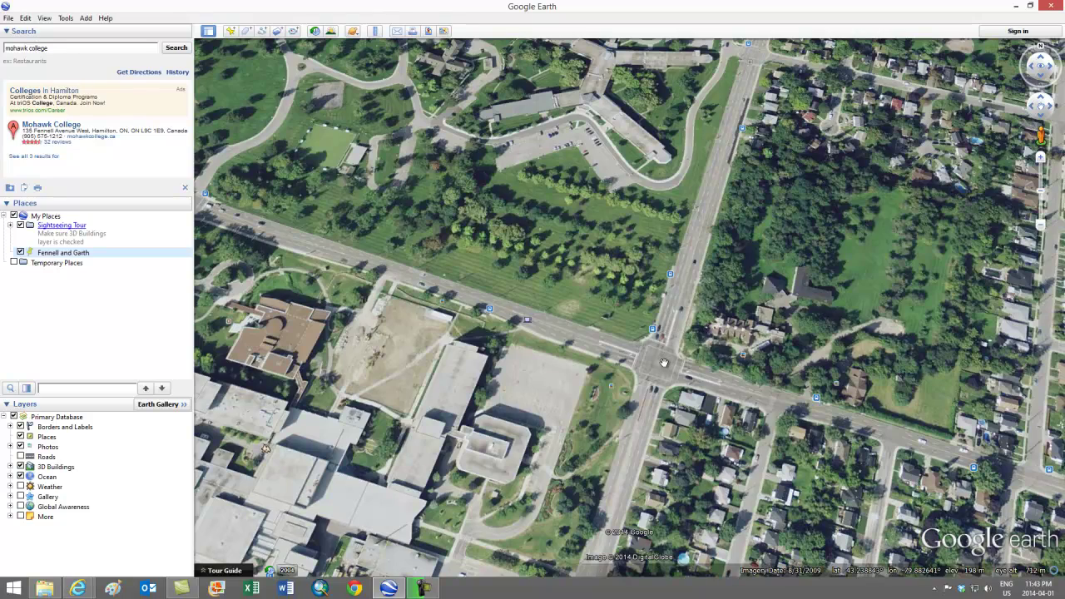
{"action": "scroll", "coordinate": [663, 362], "scroll_direction": "up", "scroll_amount": 2}
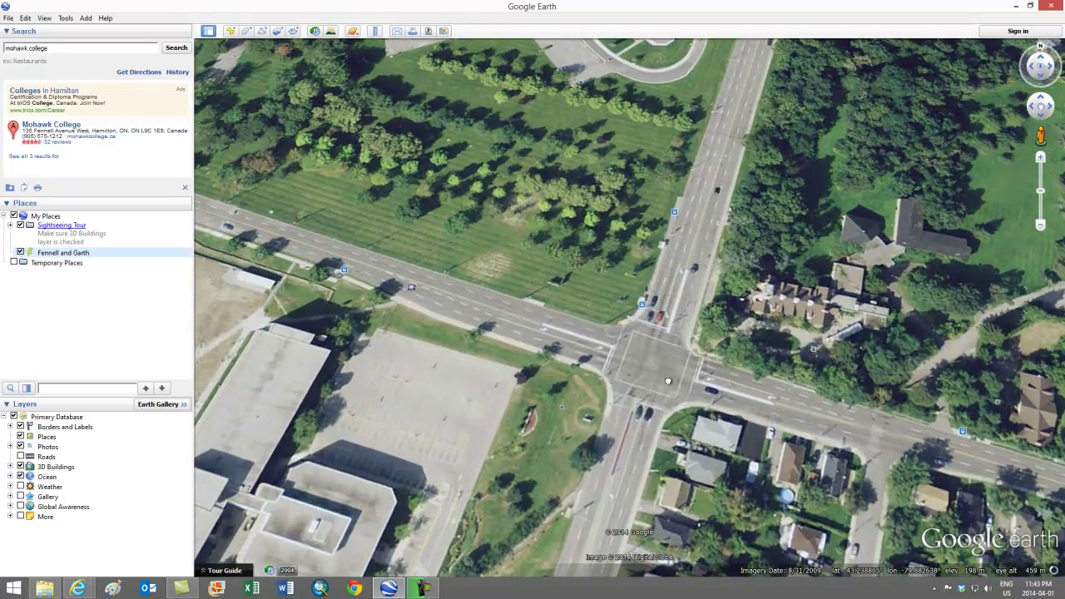
{"action": "left_click_drag", "start_coordinate": [670, 385], "coordinate": [623, 352]}
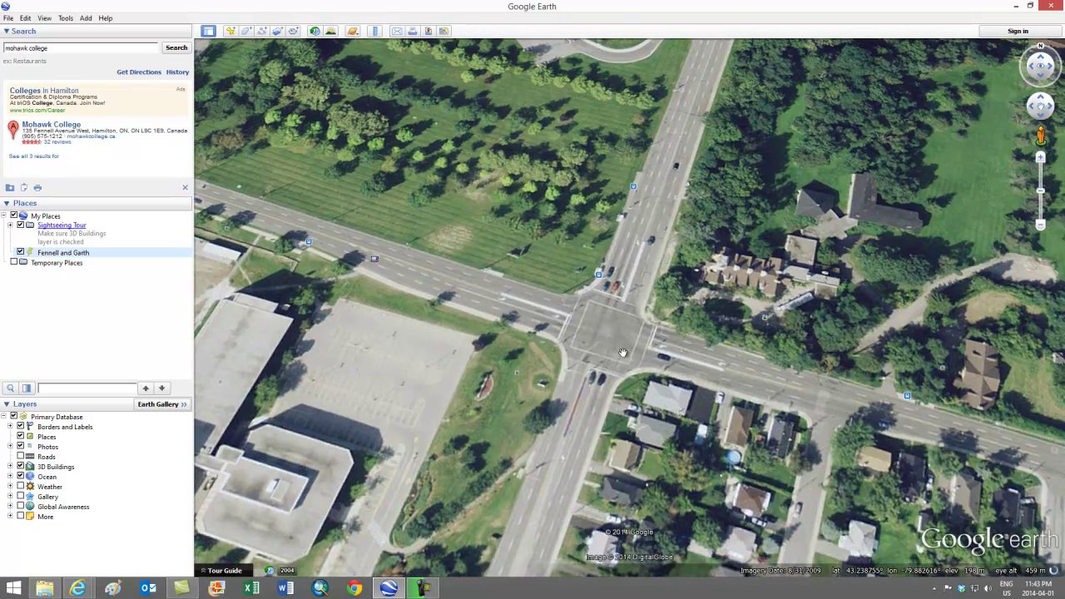
{"action": "left_click", "coordinate": [231, 31]}
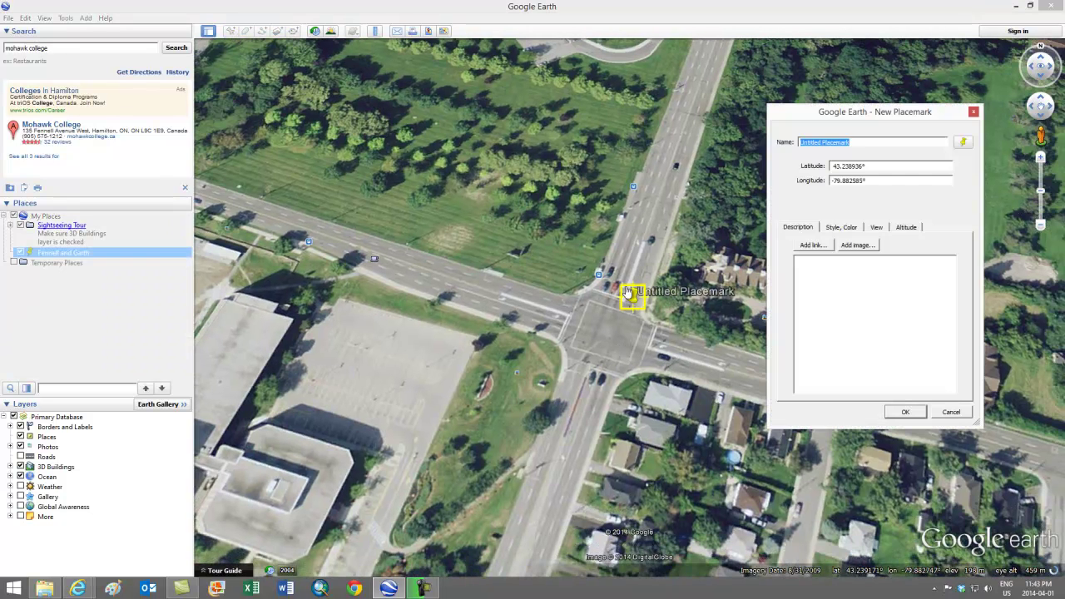
{"action": "left_click_drag", "start_coordinate": [620, 319], "coordinate": [609, 337]}
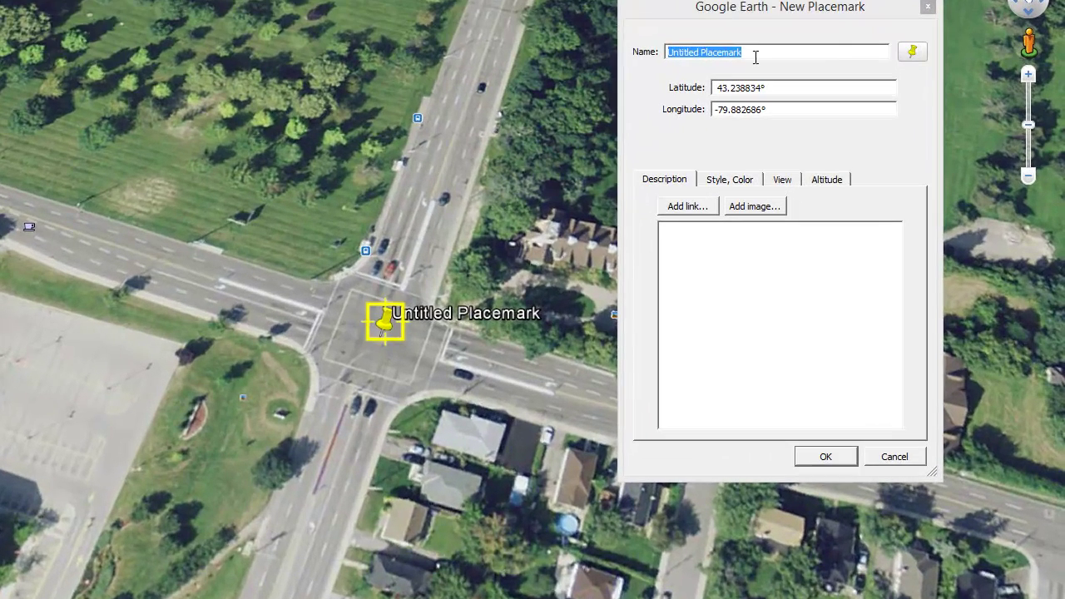
Step: Name the new placemark "Fennell and West 5th" and save it
{"action": "left_click_drag", "start_coordinate": [756, 57], "coordinate": [667, 54]}
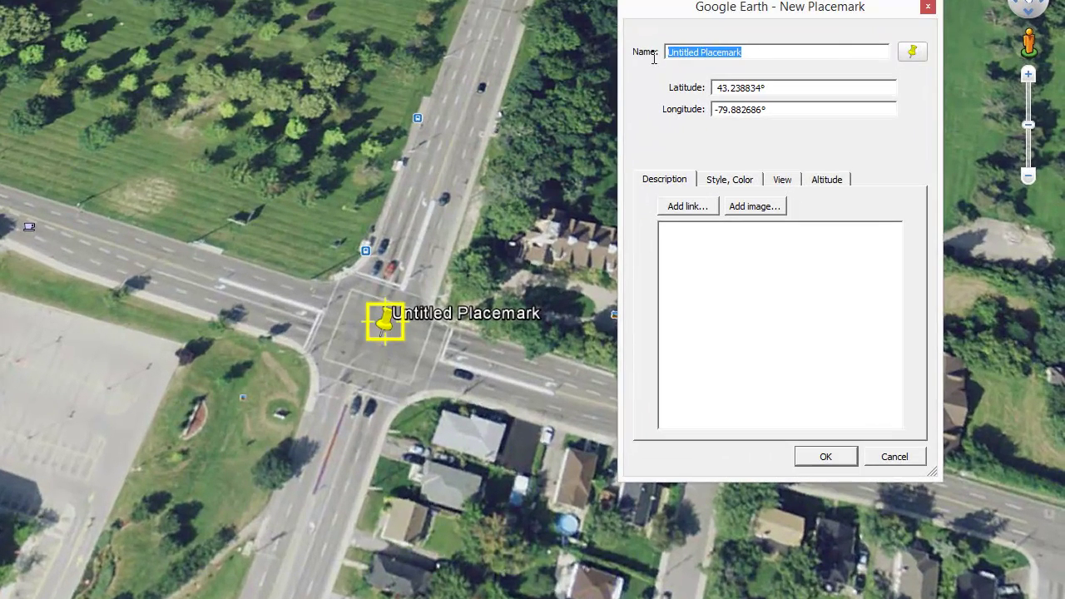
{"action": "type", "text": "Fe"}
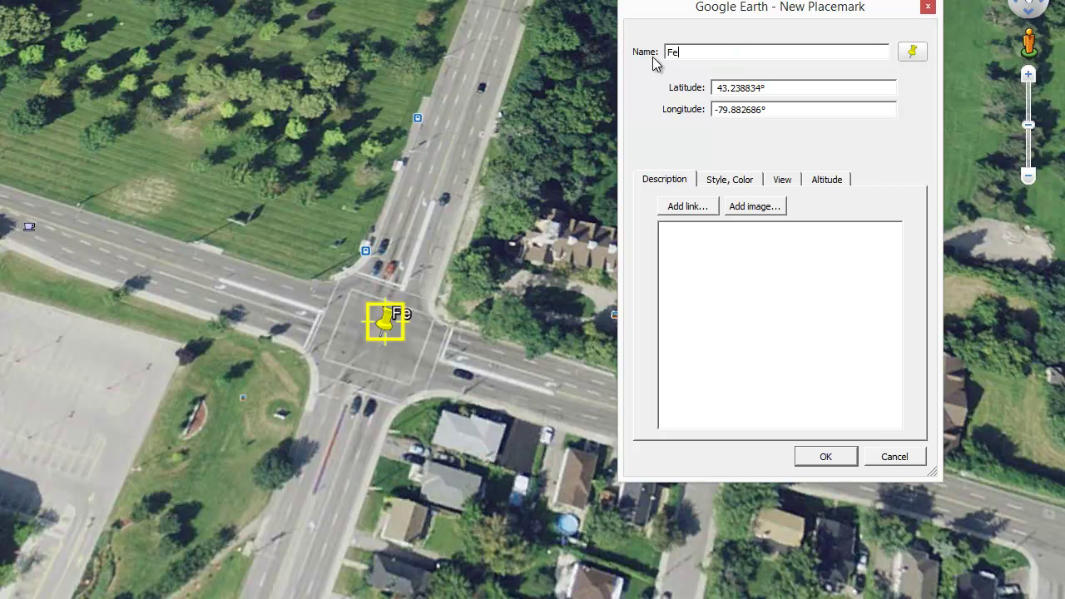
{"action": "type", "text": "nnell a"}
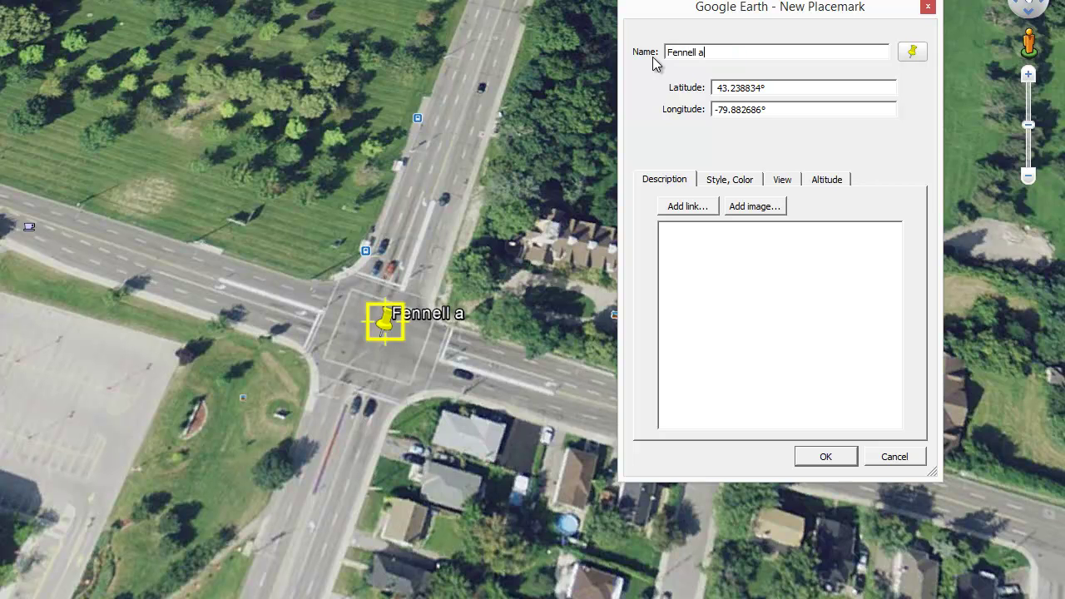
{"action": "type", "text": "nd West 5th"}
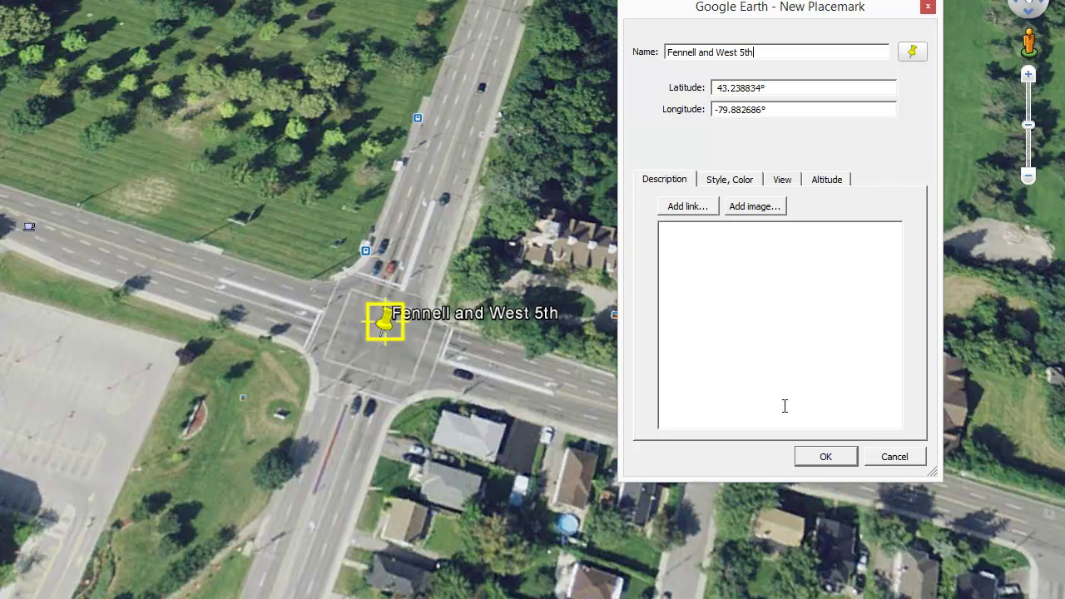
{"action": "left_click", "coordinate": [819, 457]}
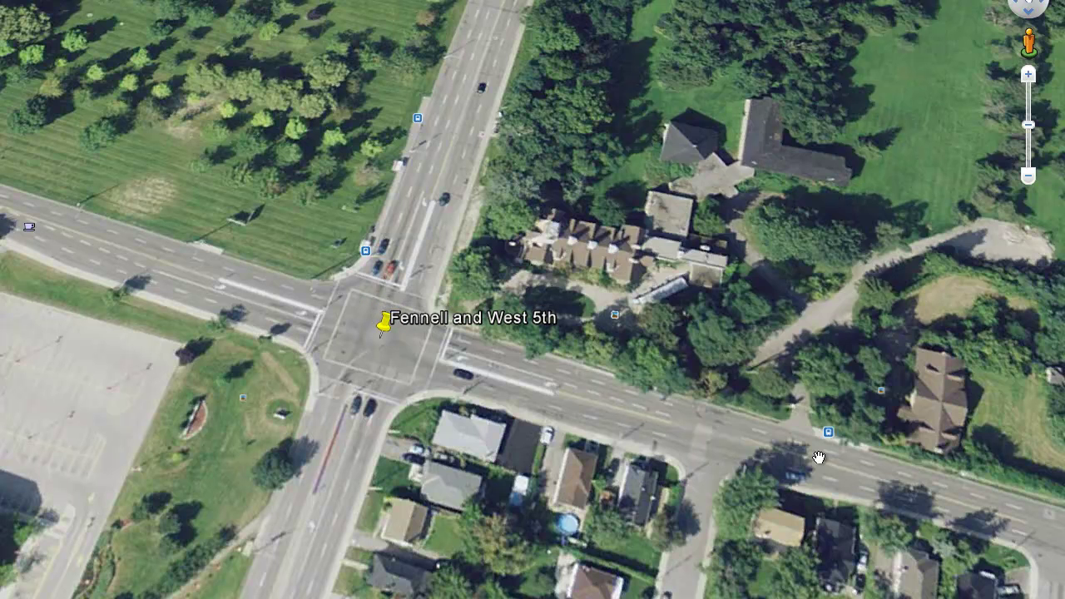
Step: Add a placemark at the Garth and Bendamere intersection southwest of the campus, at about latitude 43.2365° and longitude -79.8993°
{"action": "scroll", "coordinate": [218, 371], "scroll_direction": "down", "scroll_amount": 5}
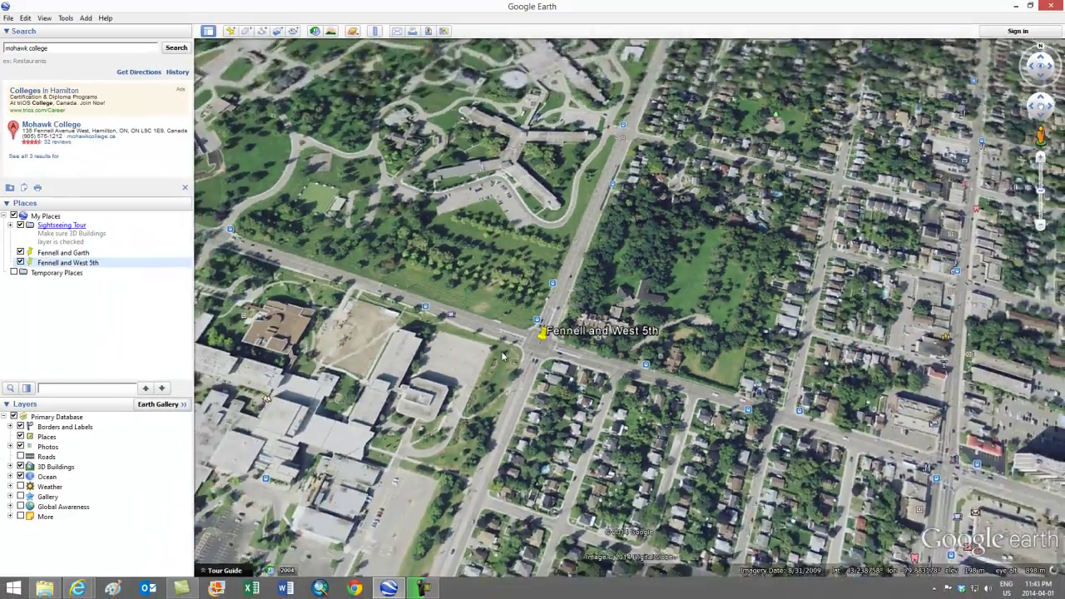
{"action": "scroll", "coordinate": [502, 356], "scroll_direction": "down", "scroll_amount": 3}
{"action": "left_click_drag", "start_coordinate": [438, 371], "coordinate": [826, 316]}
{"action": "scroll", "coordinate": [358, 393], "scroll_direction": "up", "scroll_amount": 2}
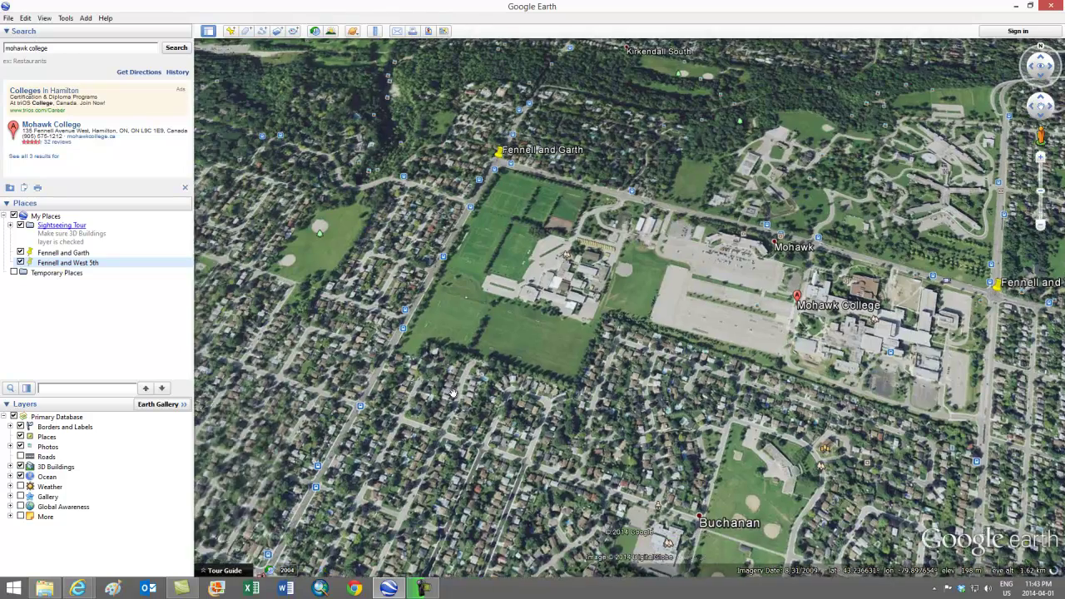
{"action": "scroll", "coordinate": [394, 400], "scroll_direction": "up", "scroll_amount": 2}
{"action": "scroll", "coordinate": [447, 426], "scroll_direction": "up", "scroll_amount": 2}
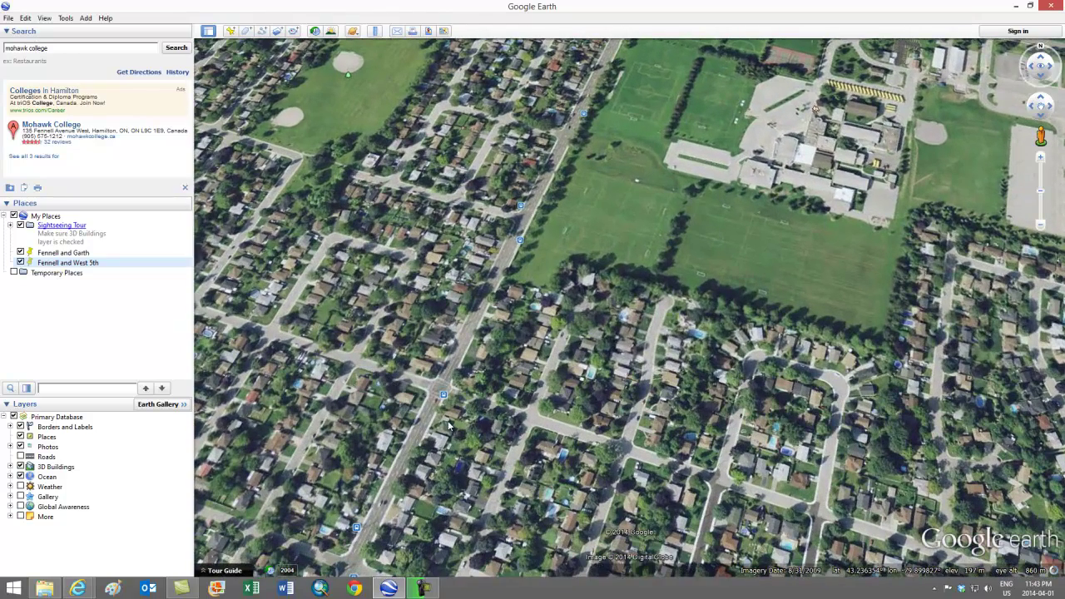
{"action": "mouse_move", "coordinate": [444, 398]}
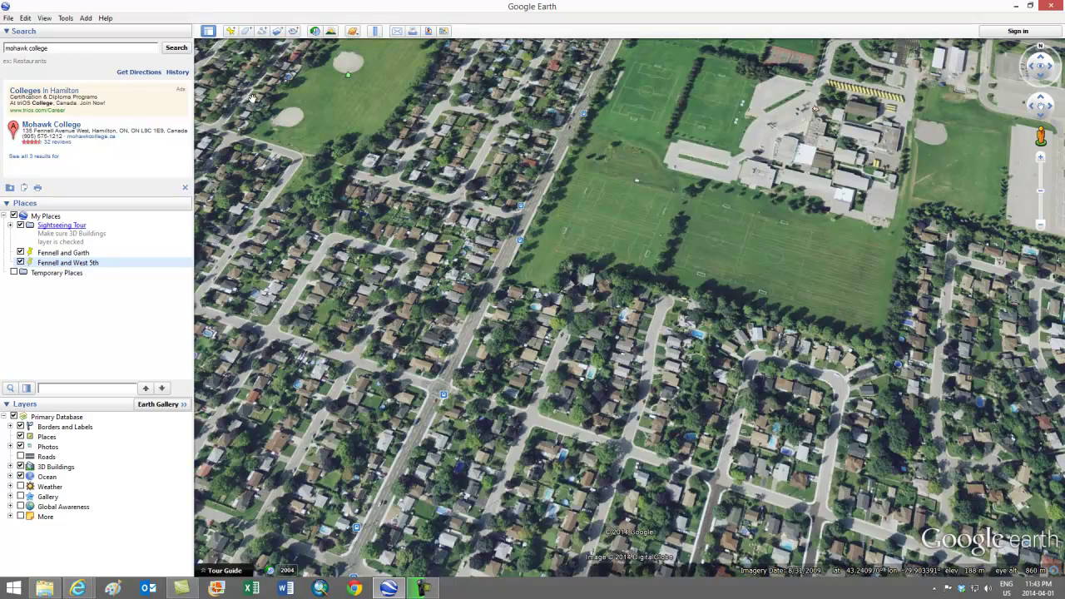
{"action": "double_click", "coordinate": [411, 385]}
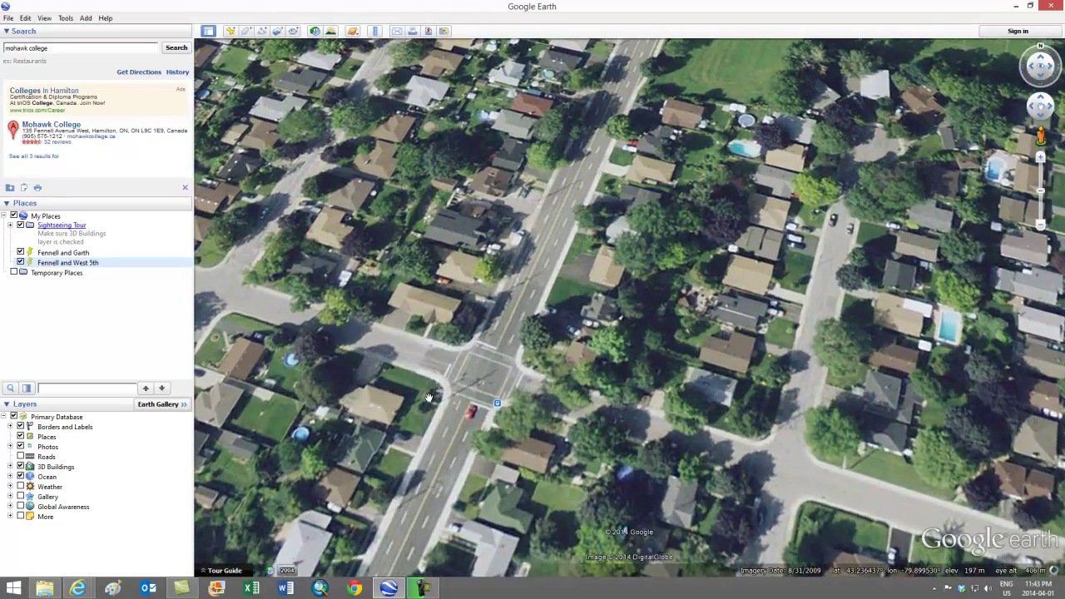
{"action": "left_click_drag", "start_coordinate": [438, 398], "coordinate": [571, 345]}
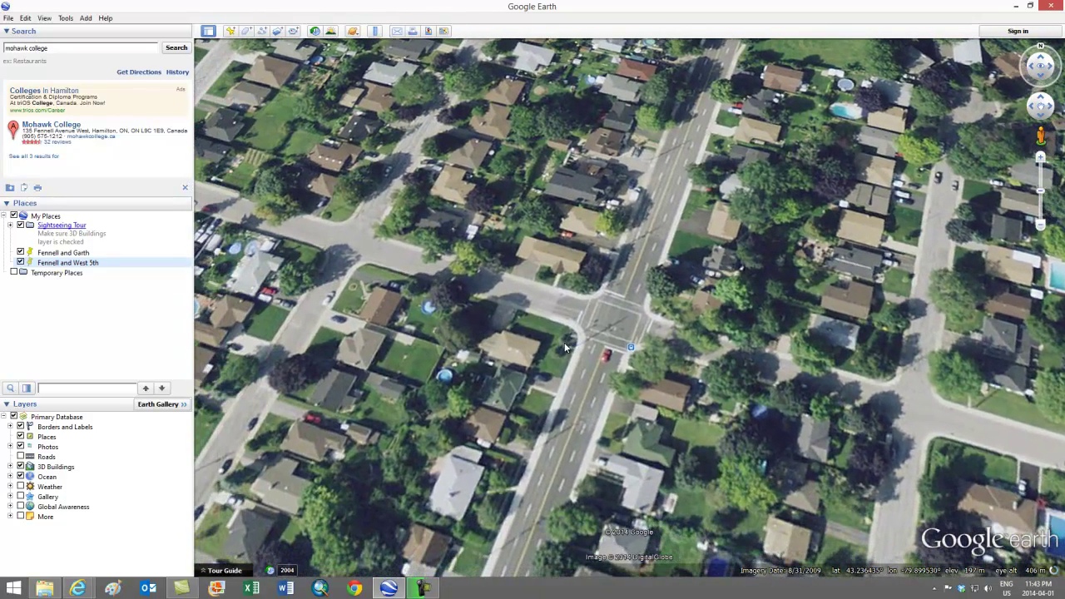
{"action": "left_click", "coordinate": [232, 32]}
{"action": "left_click_drag", "start_coordinate": [634, 303], "coordinate": [615, 327]}
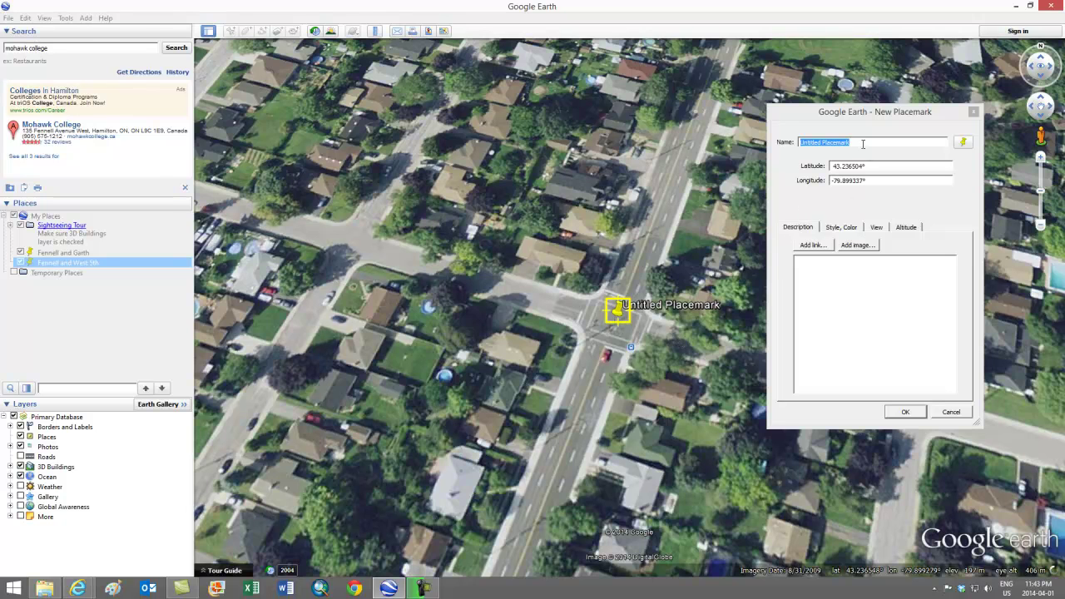
Step: Name the new placemark "Garth and Bendamere" and save it
{"action": "left_click", "coordinate": [773, 150]}
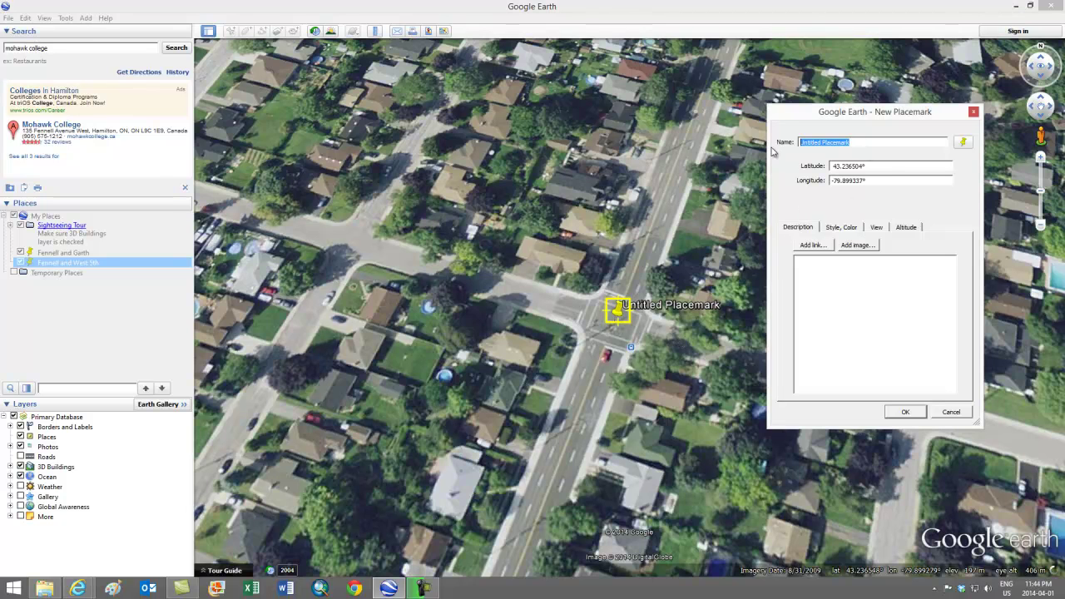
{"action": "type", "text": "Garth and Bendamere"}
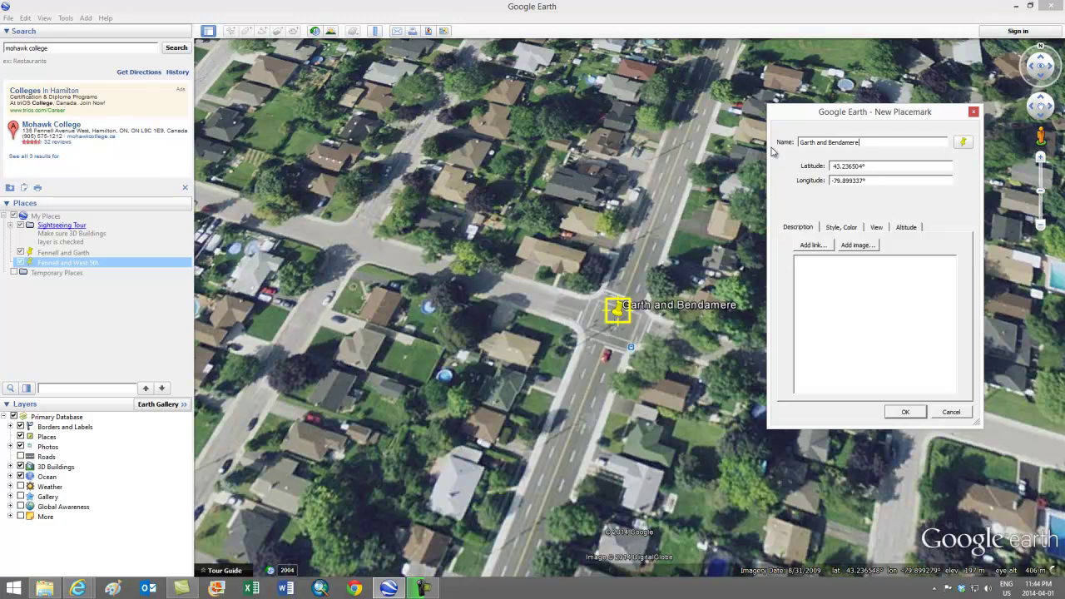
{"action": "left_click", "coordinate": [903, 414]}
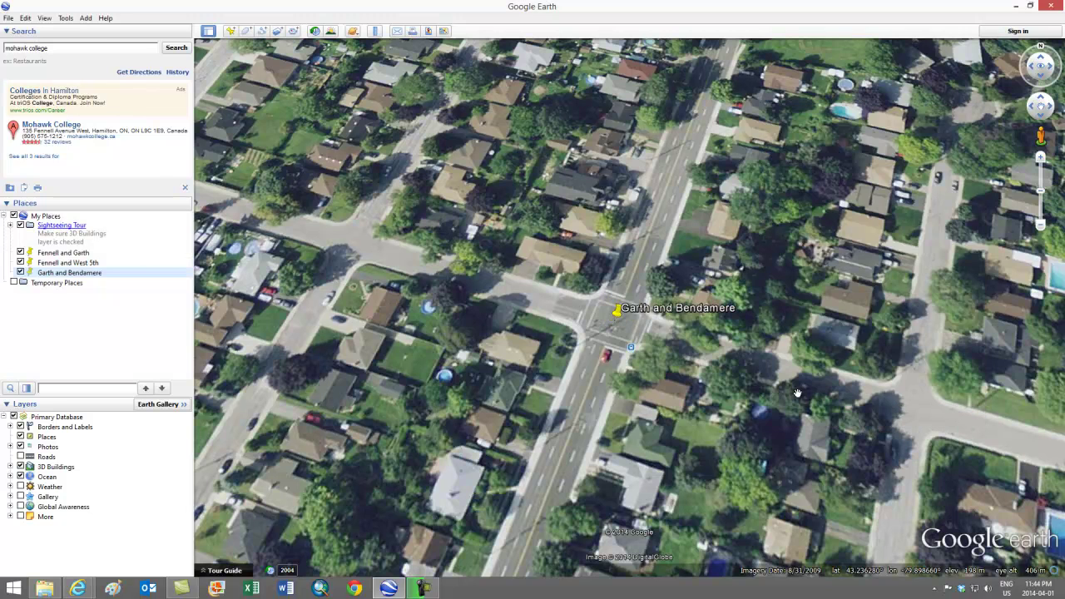
Step: Add a placemark at the centre of the West 5th and South Bend intersection, at about latitude 43.2329° and longitude -79.8852°
{"action": "scroll", "coordinate": [799, 397], "scroll_direction": "down", "scroll_amount": 3}
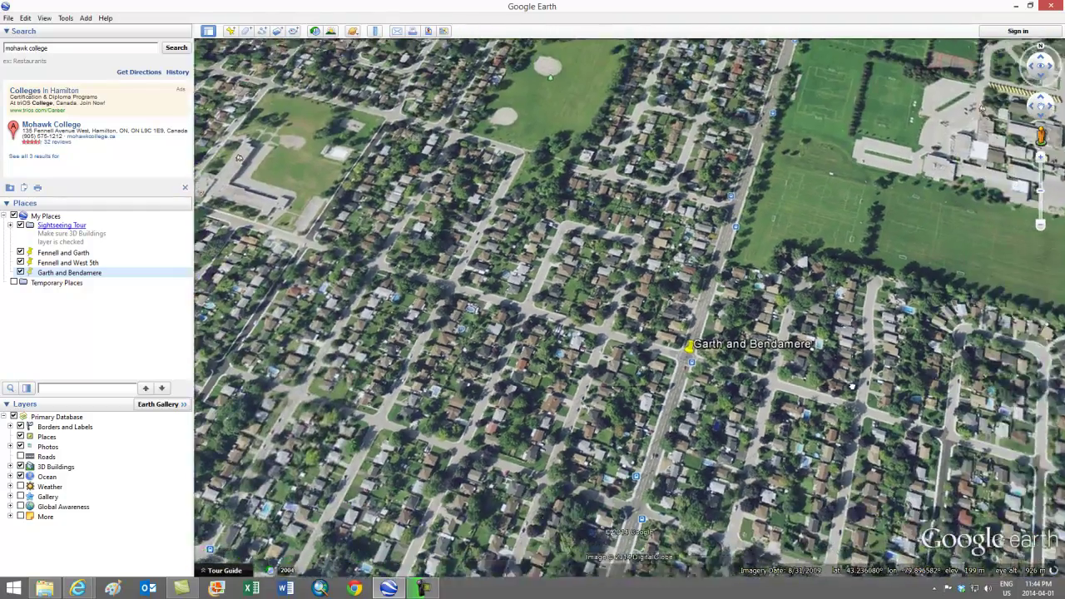
{"action": "left_click_drag", "start_coordinate": [799, 397], "coordinate": [449, 280]}
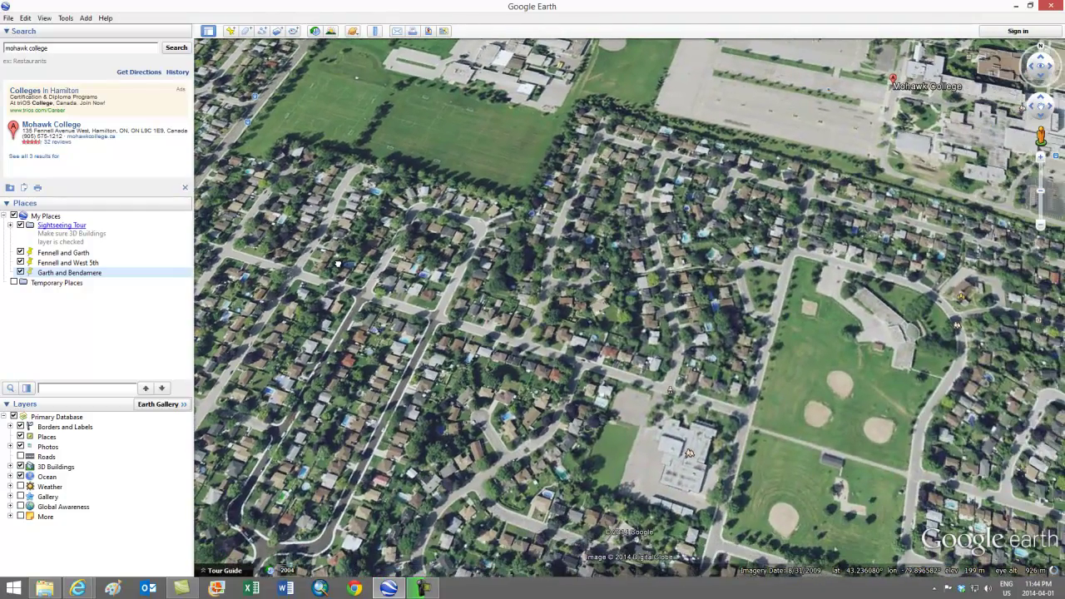
{"action": "scroll", "coordinate": [841, 429], "scroll_direction": "down", "scroll_amount": 3}
{"action": "left_click_drag", "start_coordinate": [840, 428], "coordinate": [568, 369]}
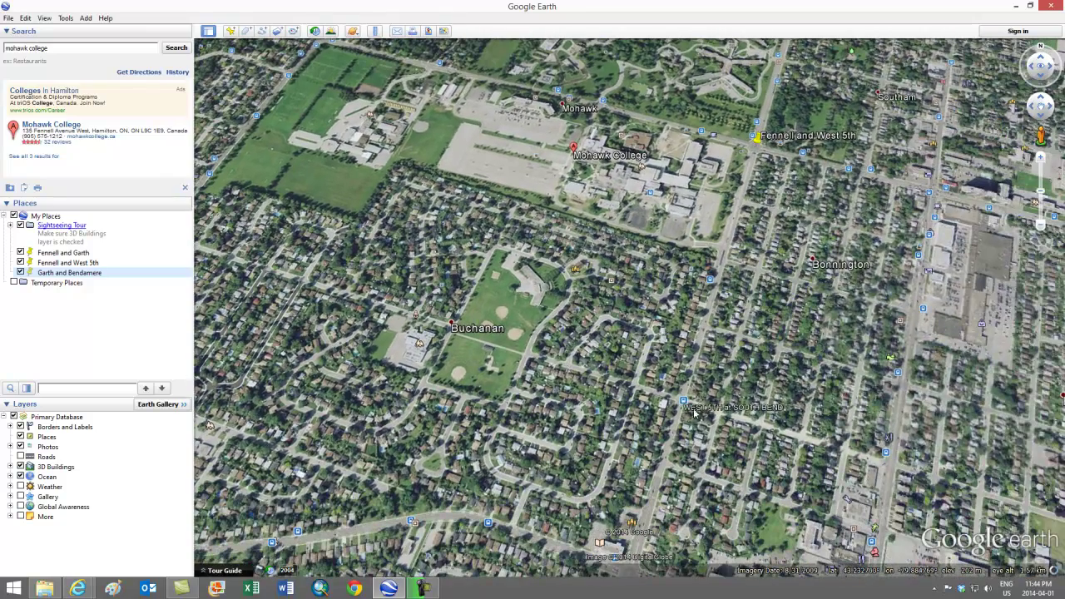
{"action": "scroll", "coordinate": [687, 407], "scroll_direction": "up", "scroll_amount": 4}
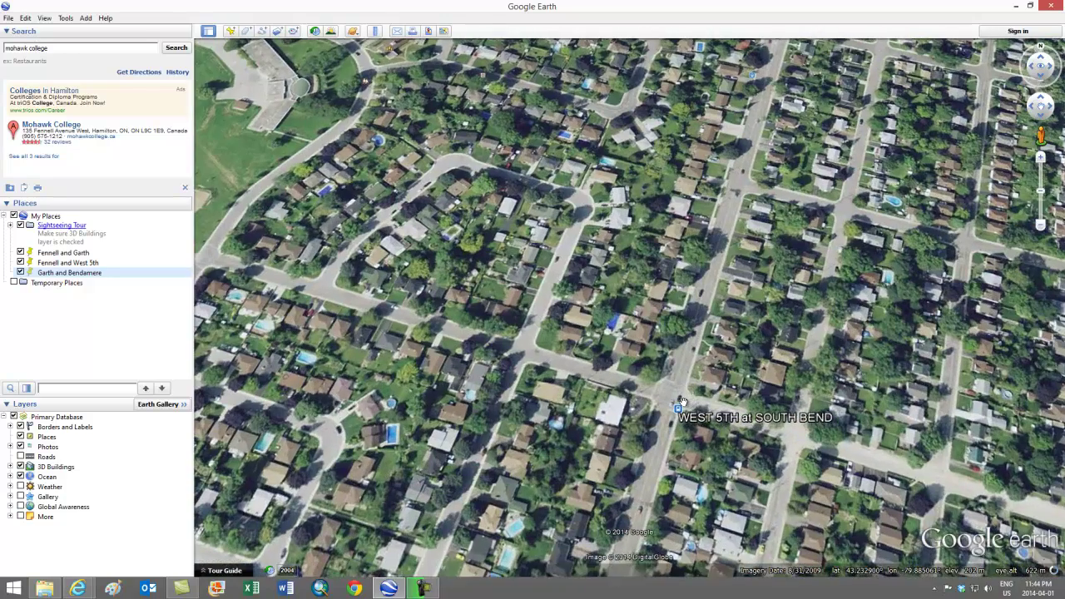
{"action": "left_click_drag", "start_coordinate": [681, 401], "coordinate": [604, 314]}
{"action": "scroll", "coordinate": [604, 312], "scroll_direction": "up", "scroll_amount": 2}
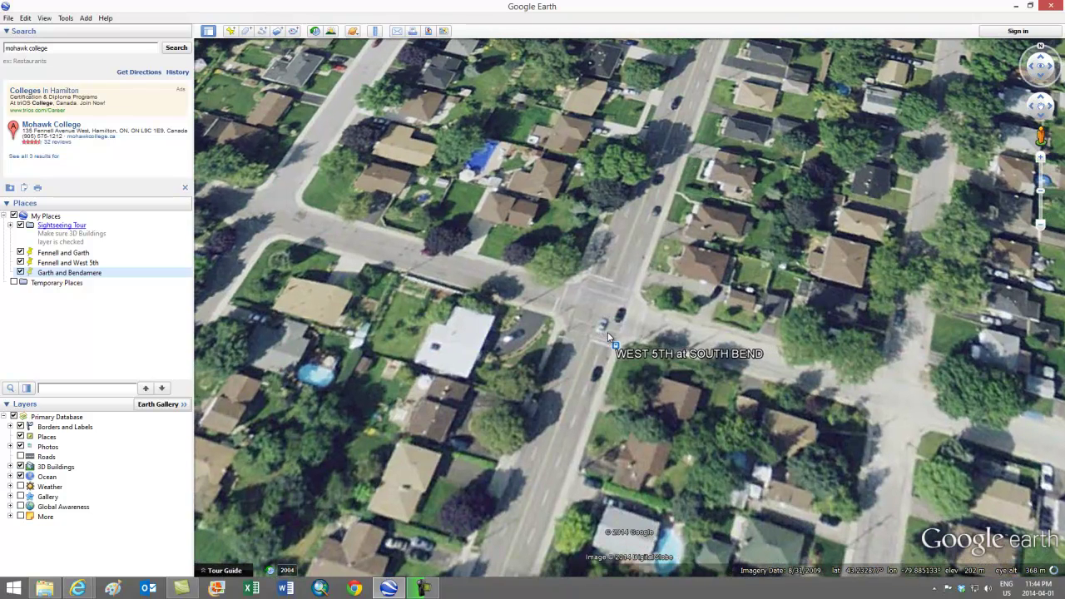
{"action": "left_click", "coordinate": [230, 32]}
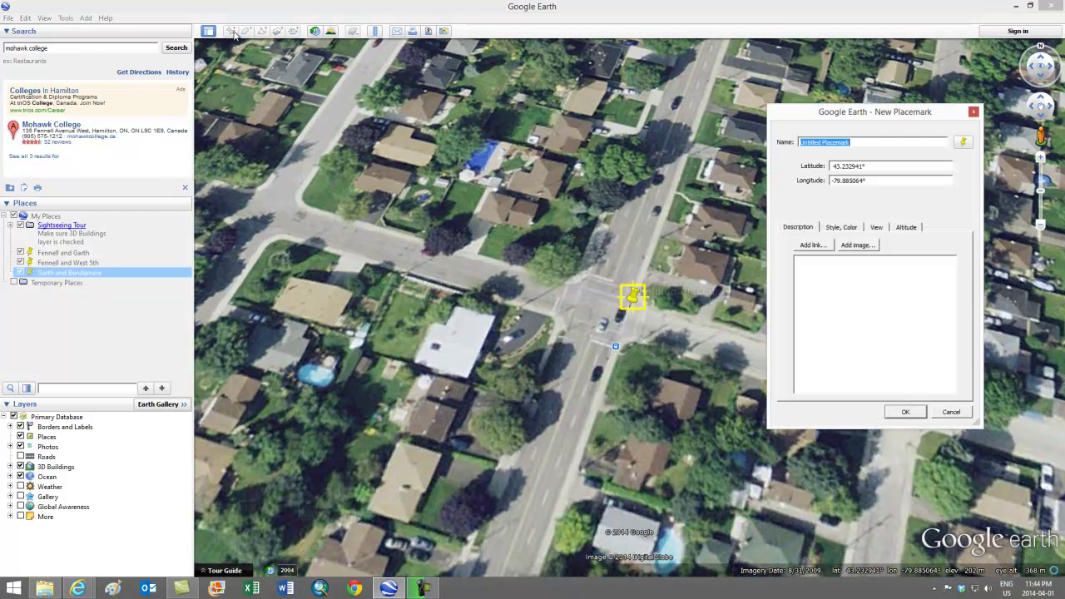
{"action": "left_click_drag", "start_coordinate": [636, 302], "coordinate": [602, 301]}
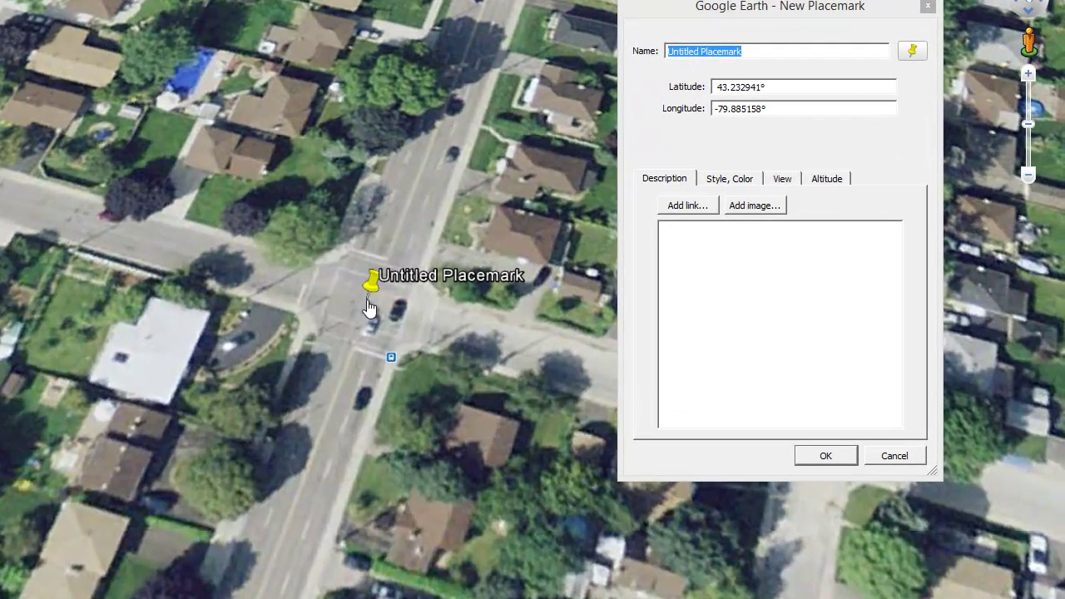
Step: Name the new placemark "West 5th and South Bend" and save it
{"action": "left_click", "coordinate": [766, 51]}
{"action": "left_click_drag", "start_coordinate": [766, 52], "coordinate": [654, 62]}
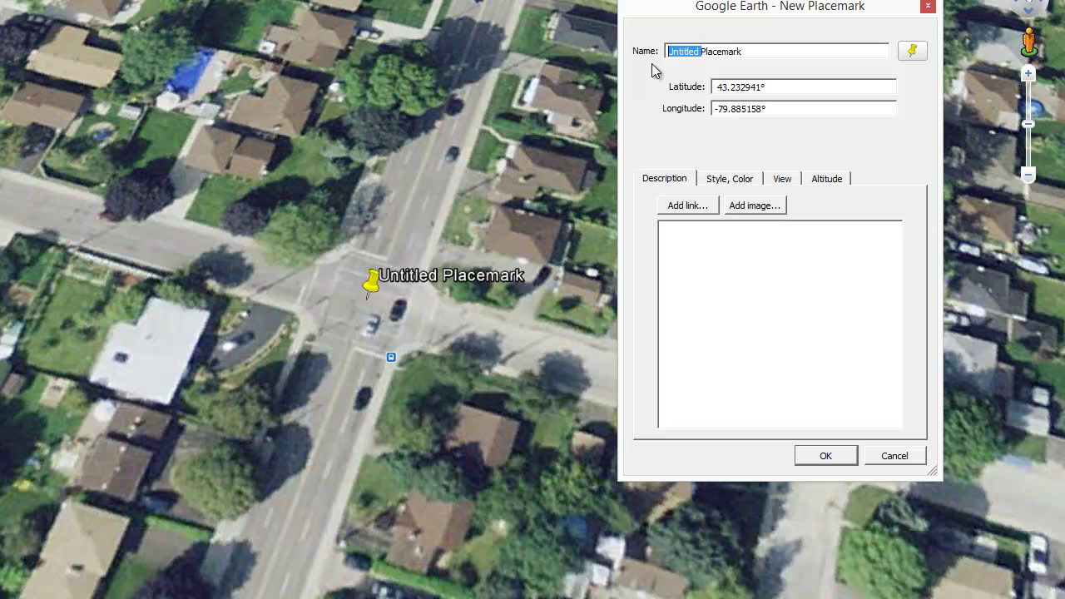
{"action": "left_click_drag", "start_coordinate": [753, 51], "coordinate": [636, 52]}
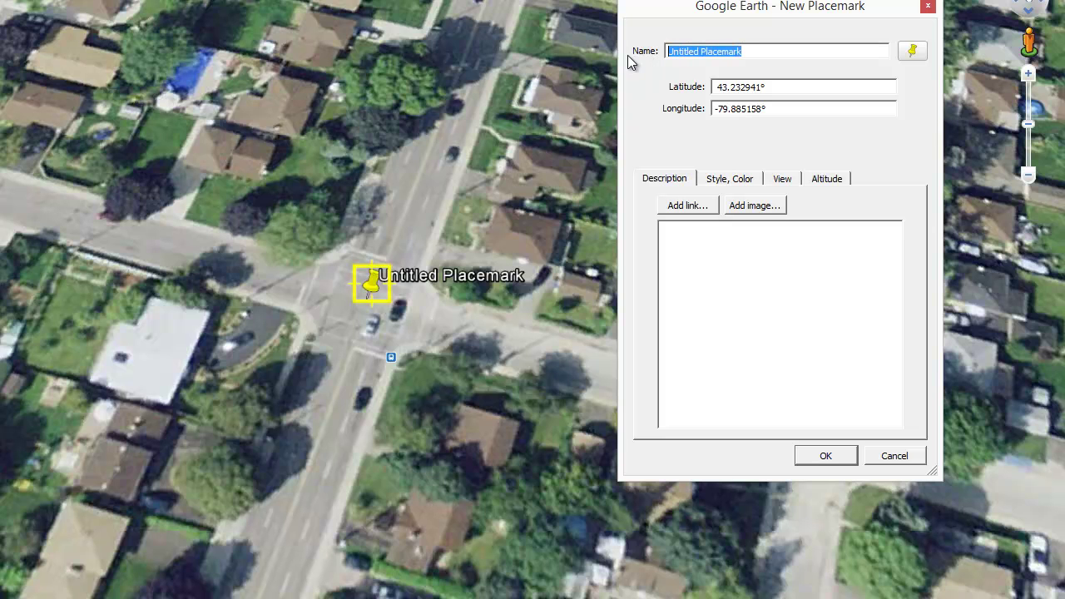
{"action": "type", "text": "West"}
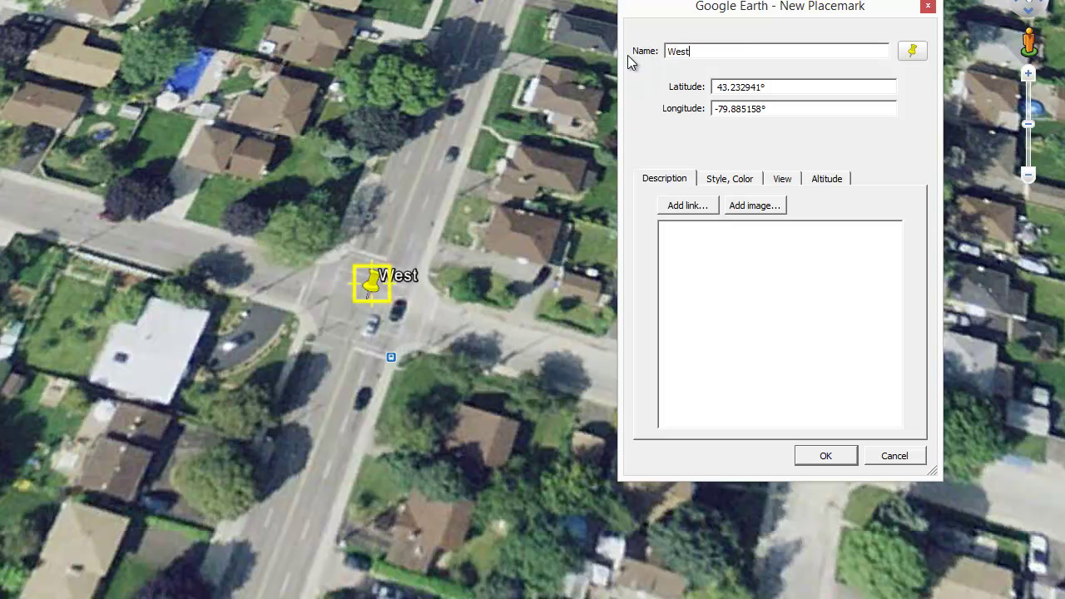
{"action": "type", "text": " 5th and South "}
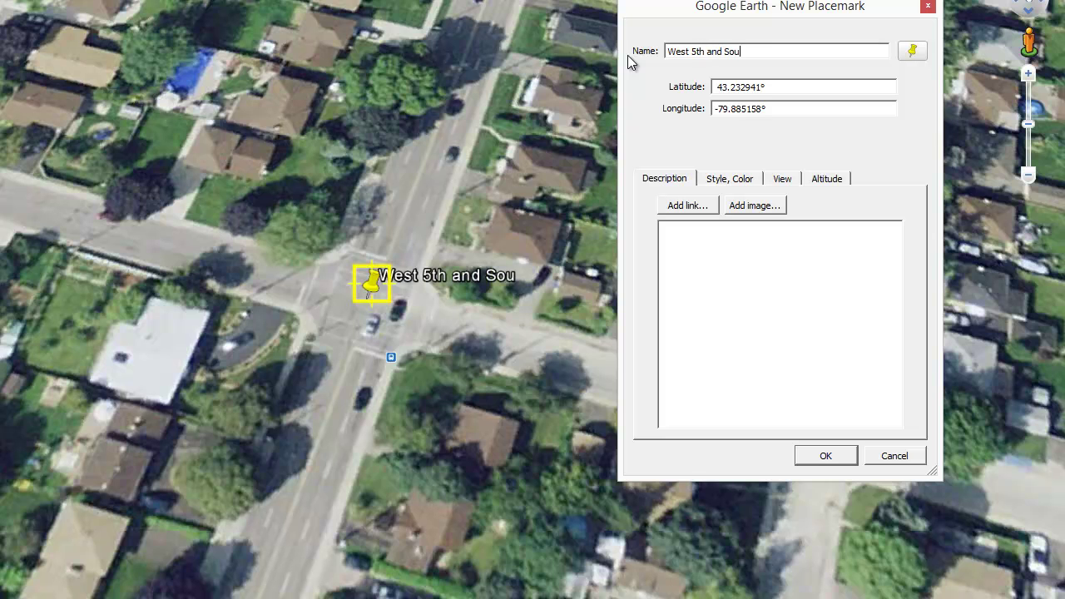
{"action": "type", "text": "Bend"}
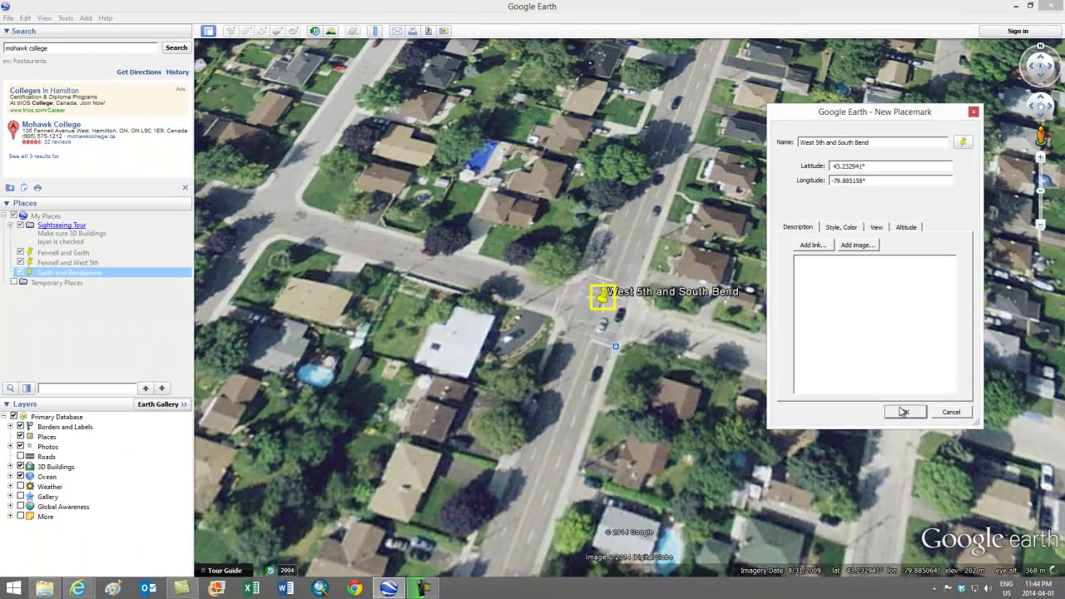
{"action": "left_click", "coordinate": [902, 412]}
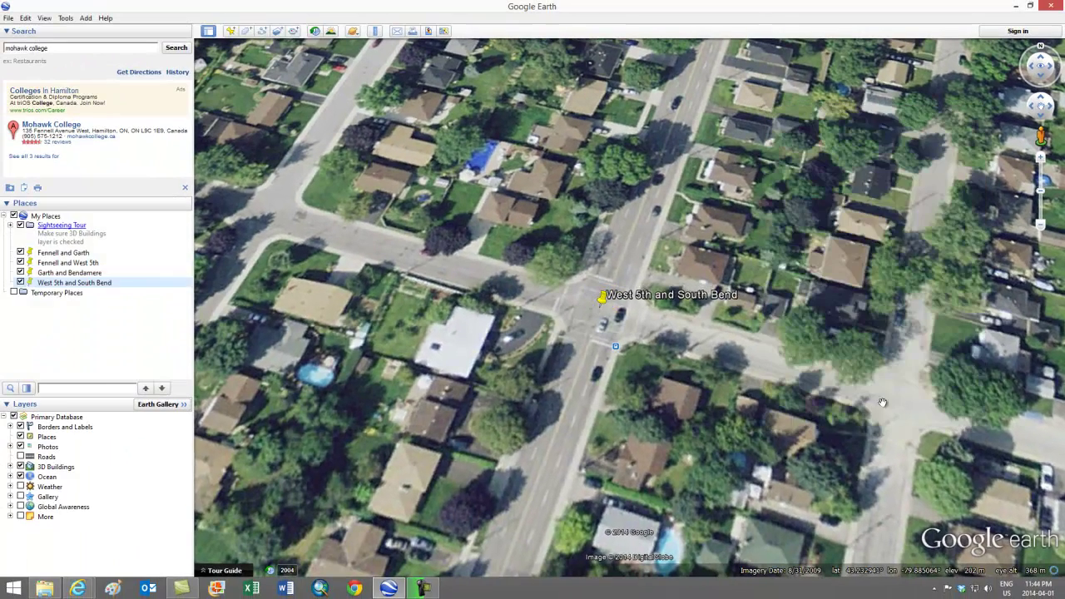
Step: Try to fit all four intersection placemarks around Mohawk College into one map view
{"action": "scroll", "coordinate": [509, 179], "scroll_direction": "down", "scroll_amount": 1}
{"action": "scroll", "coordinate": [509, 180], "scroll_direction": "down", "scroll_amount": 3}
{"action": "left_click_drag", "start_coordinate": [453, 162], "coordinate": [676, 325]}
{"action": "scroll", "coordinate": [676, 325], "scroll_direction": "down", "scroll_amount": 3}
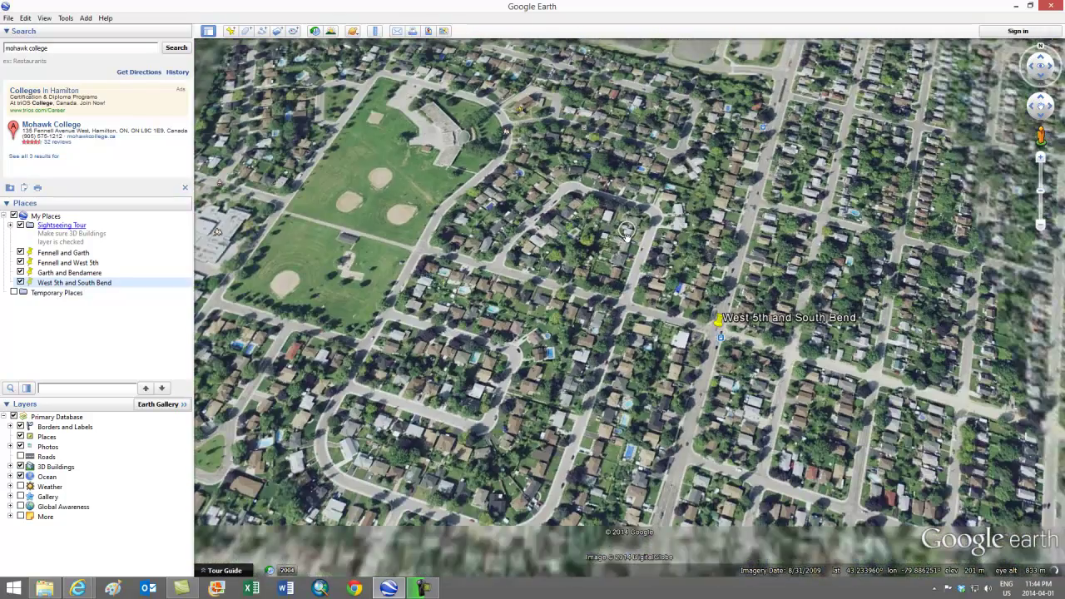
{"action": "scroll", "coordinate": [643, 312], "scroll_direction": "down", "scroll_amount": 3}
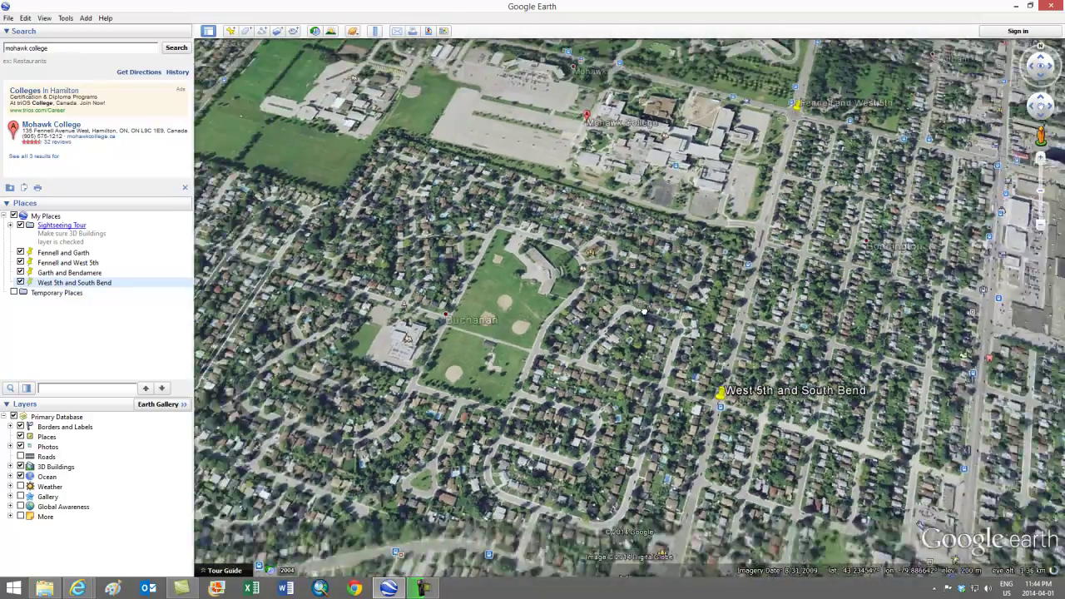
{"action": "left_click_drag", "start_coordinate": [603, 273], "coordinate": [723, 379]}
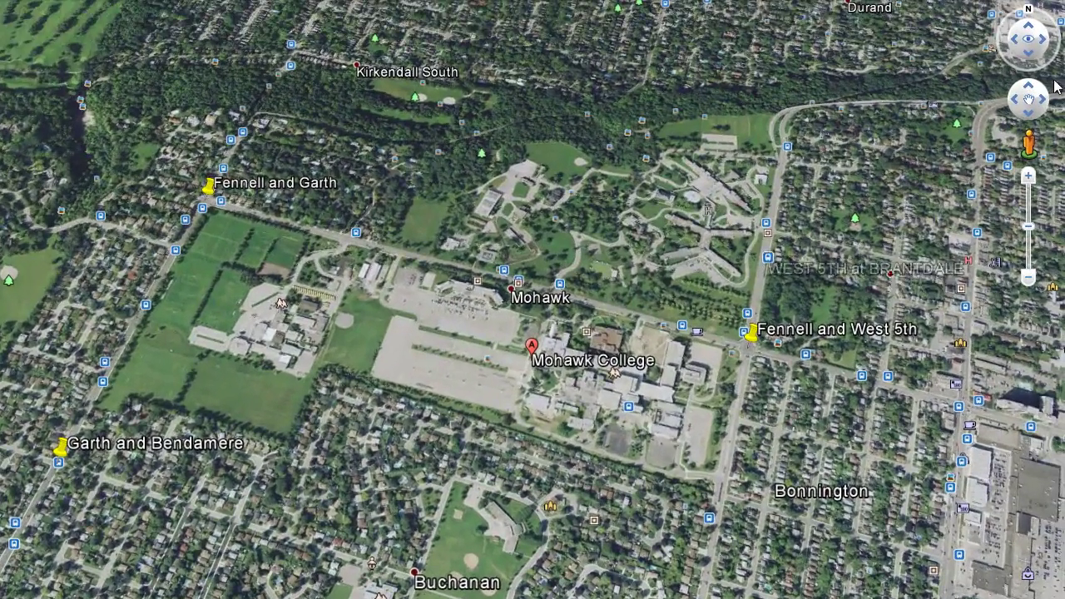
{"action": "left_click_drag", "start_coordinate": [1030, 60], "coordinate": [1028, 71]}
{"action": "left_click_drag", "start_coordinate": [319, 133], "coordinate": [334, 464]}
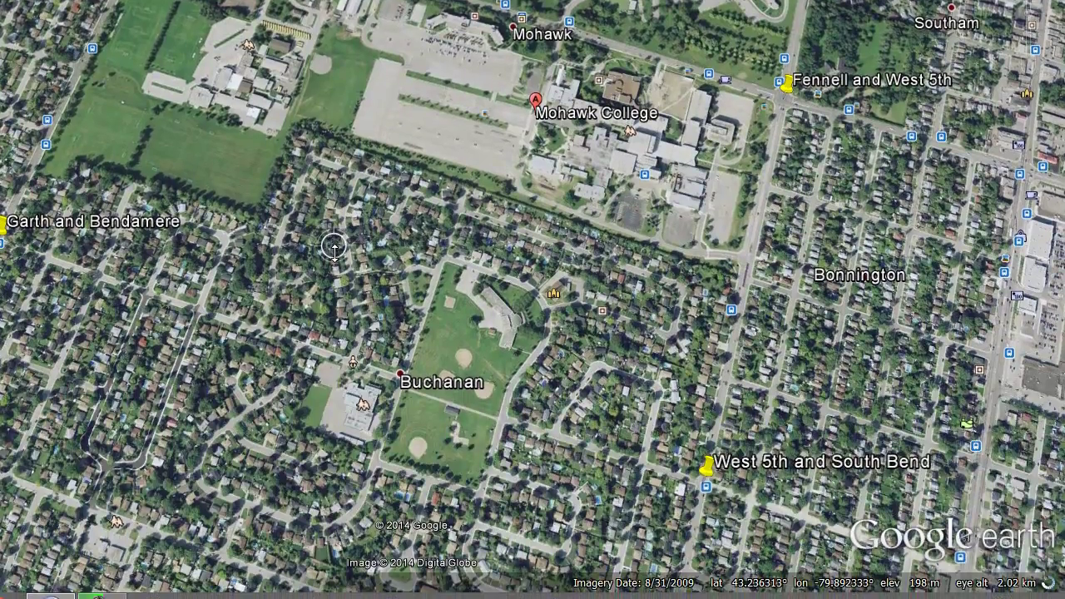
{"action": "left_click_drag", "start_coordinate": [335, 253], "coordinate": [353, 73]}
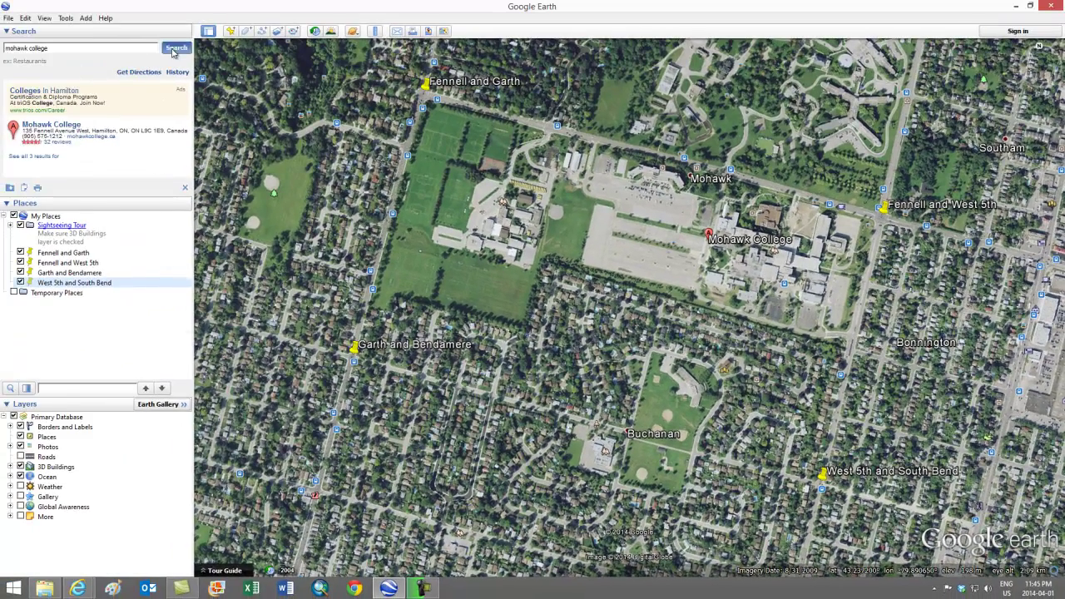
Step: Rerun the Mohawk College search to reset the view and frame all four intersection placemarks in it
{"action": "left_click", "coordinate": [175, 48]}
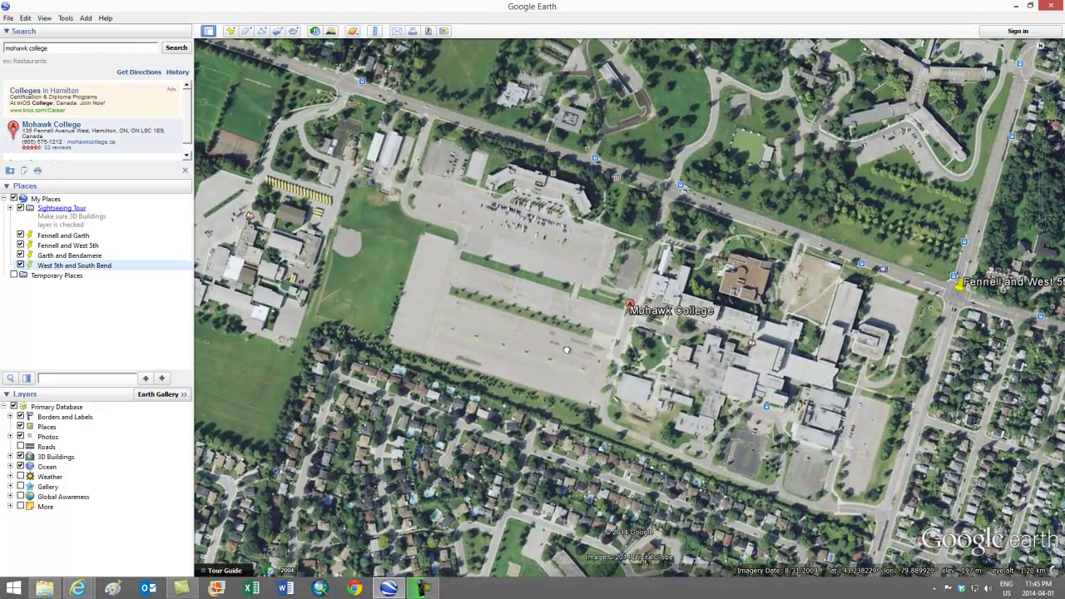
{"action": "scroll", "coordinate": [549, 356], "scroll_direction": "down", "scroll_amount": 3}
{"action": "left_click_drag", "start_coordinate": [532, 364], "coordinate": [655, 307]}
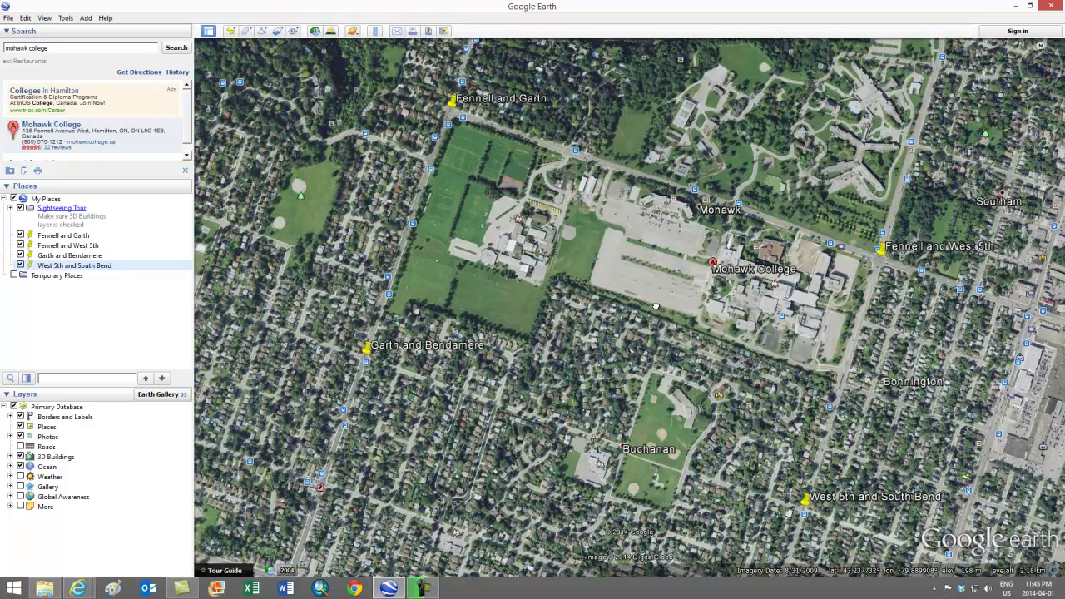
{"action": "scroll", "coordinate": [655, 307], "scroll_direction": "down", "scroll_amount": 2}
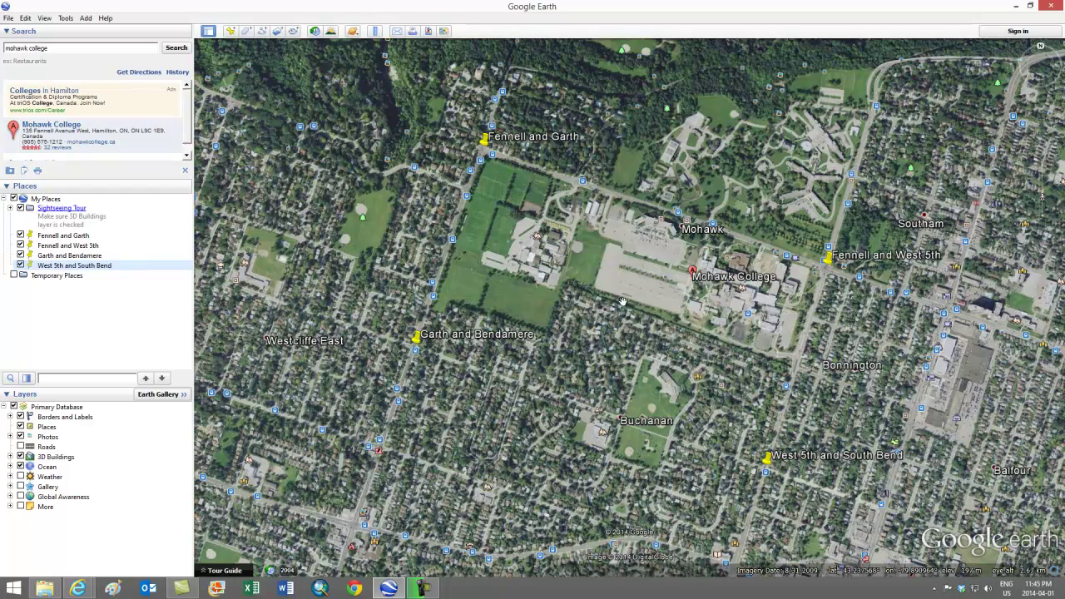
{"action": "scroll", "coordinate": [620, 317], "scroll_direction": "up", "scroll_amount": 2}
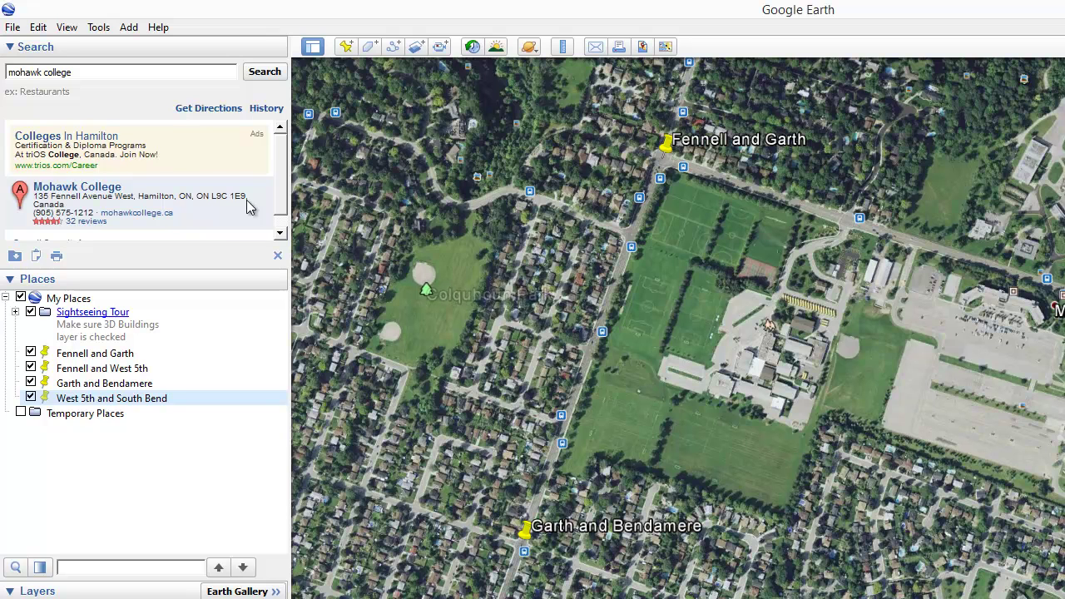
Step: Copy the current map view as an image and paste it onto the blank canvas in Paint
{"action": "left_click", "coordinate": [39, 27]}
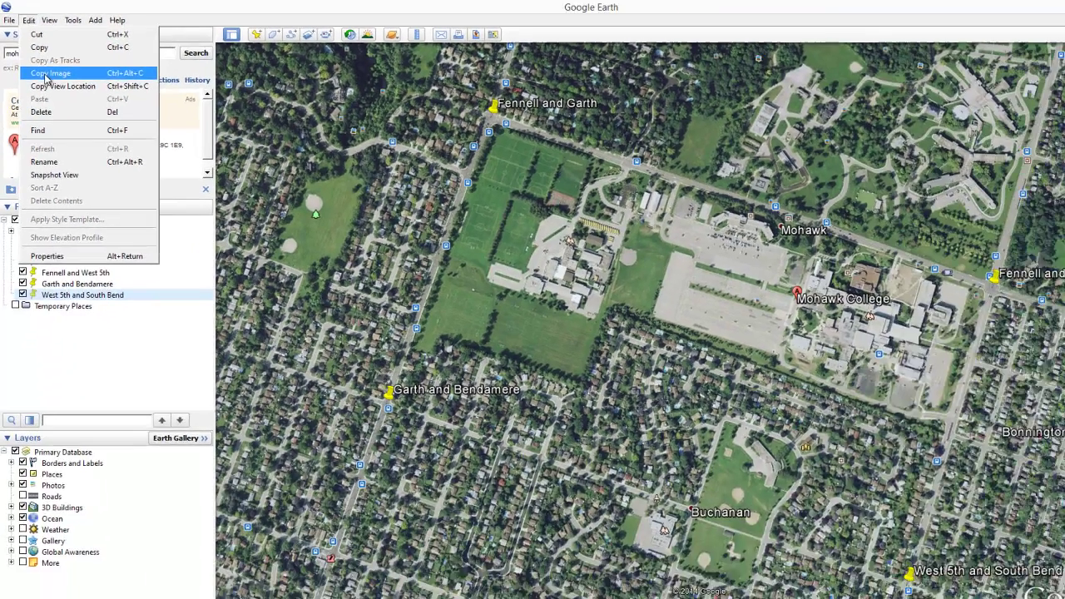
{"action": "left_click", "coordinate": [62, 100]}
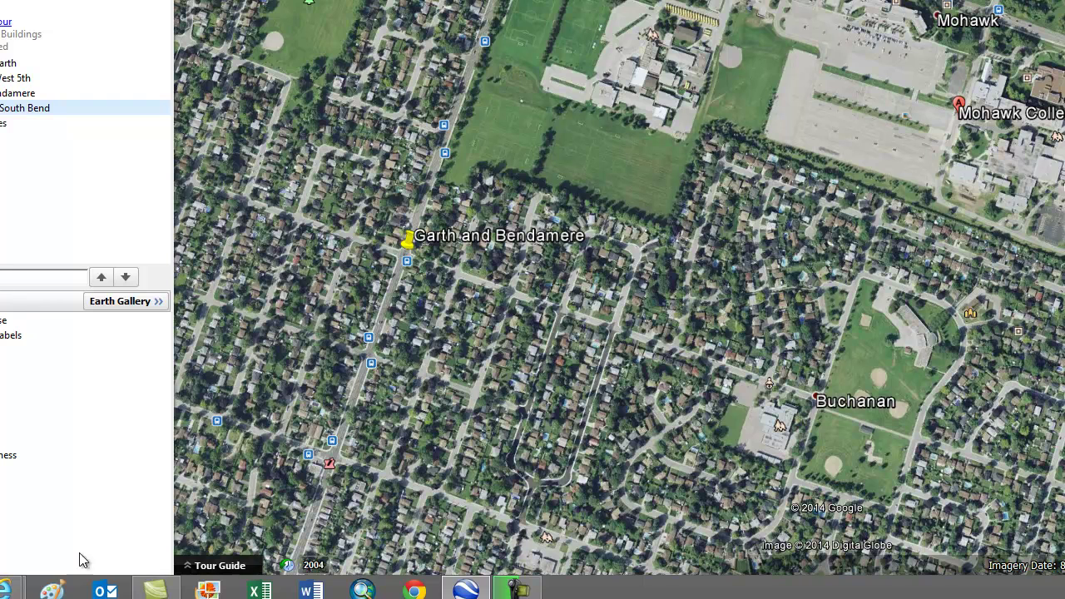
{"action": "left_click", "coordinate": [52, 589]}
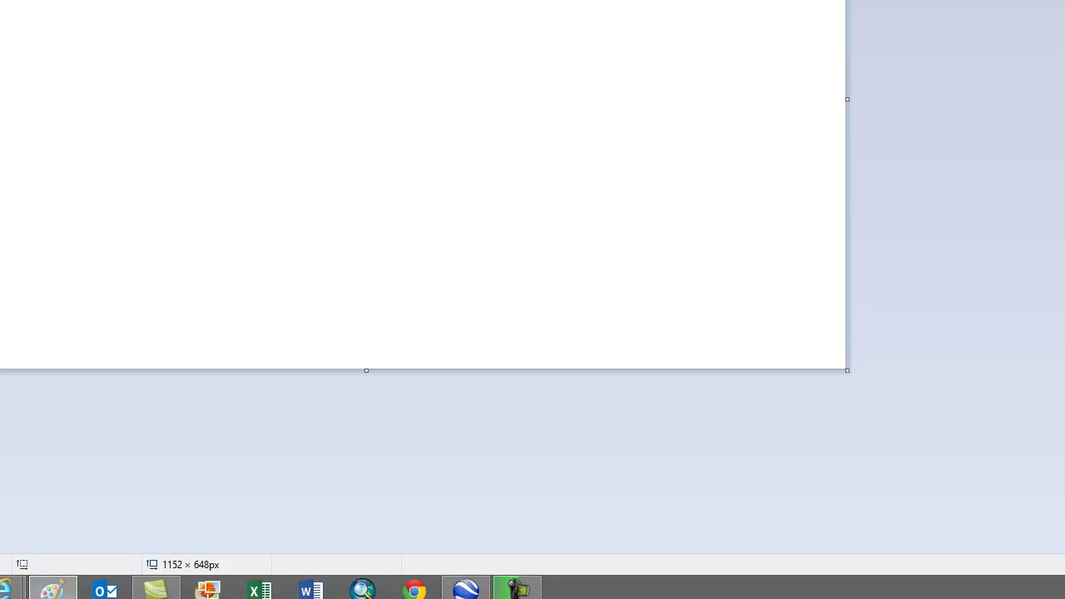
{"action": "left_click", "coordinate": [15, 43]}
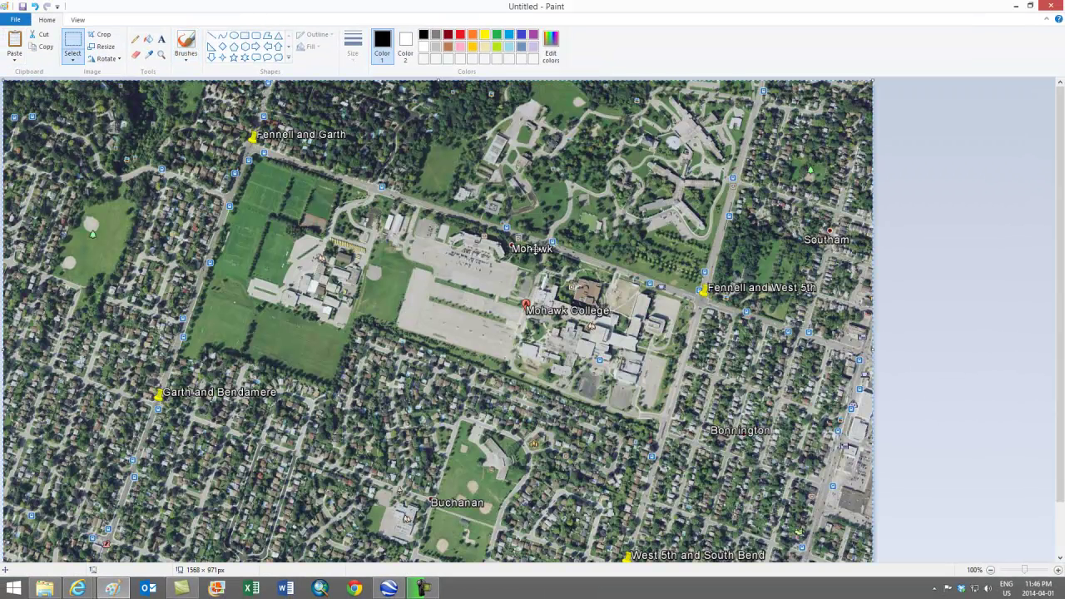
{"action": "scroll", "coordinate": [531, 251], "scroll_direction": "down", "scroll_amount": 2}
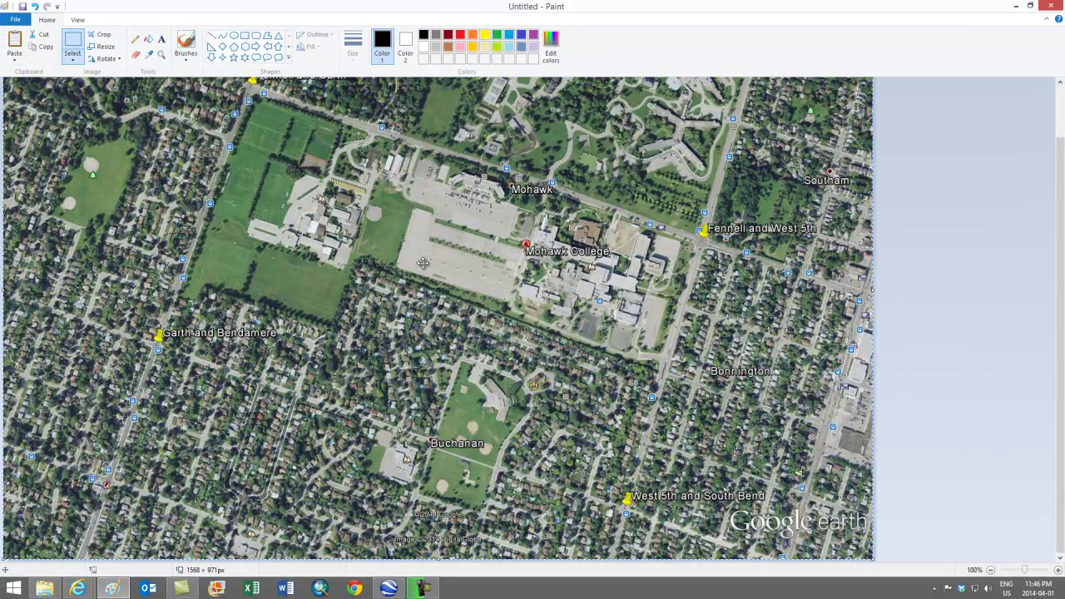
{"action": "left_click_drag", "start_coordinate": [413, 286], "coordinate": [372, 283]}
{"action": "left_click_drag", "start_coordinate": [364, 457], "coordinate": [400, 441]}
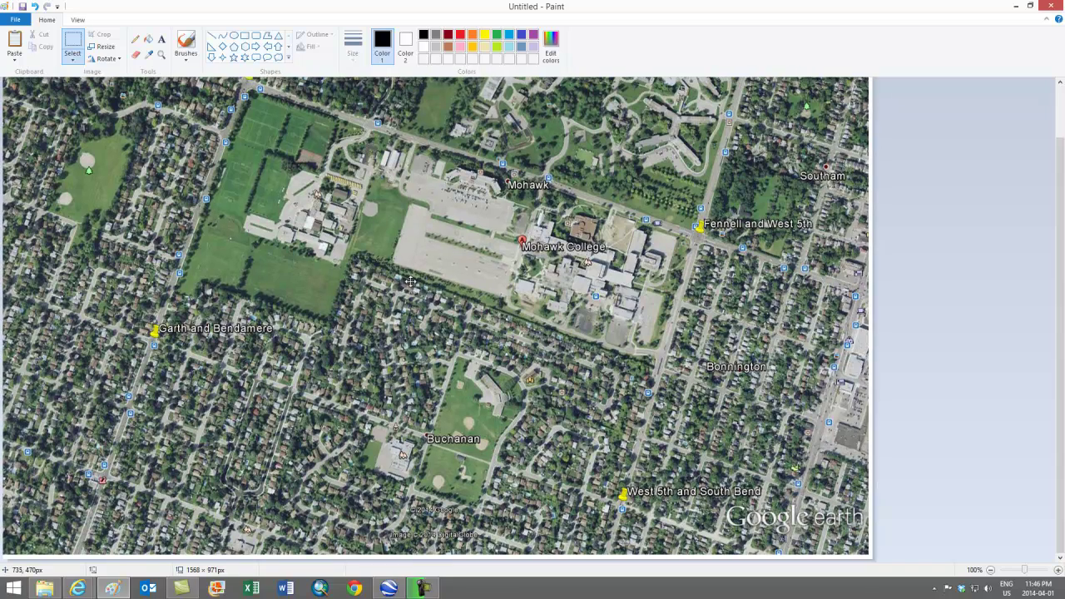
{"action": "key", "text": "ctrl+a"}
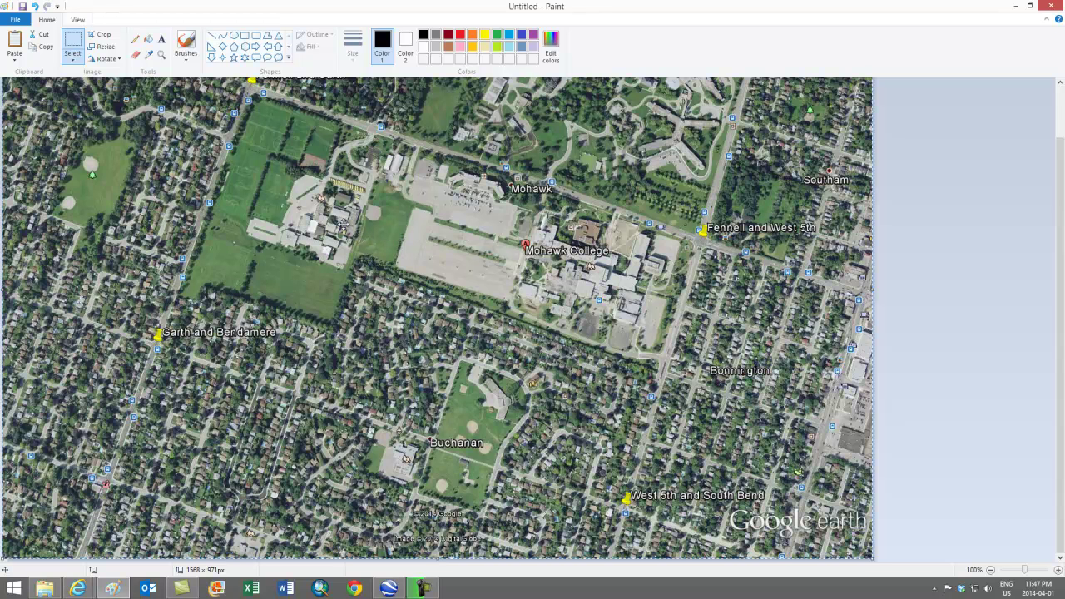
Step: Save the image as a PNG in Assignment 4's Demo\A4b folder, named with the student's last and first name followed by "georef"
{"action": "left_click", "coordinate": [23, 8]}
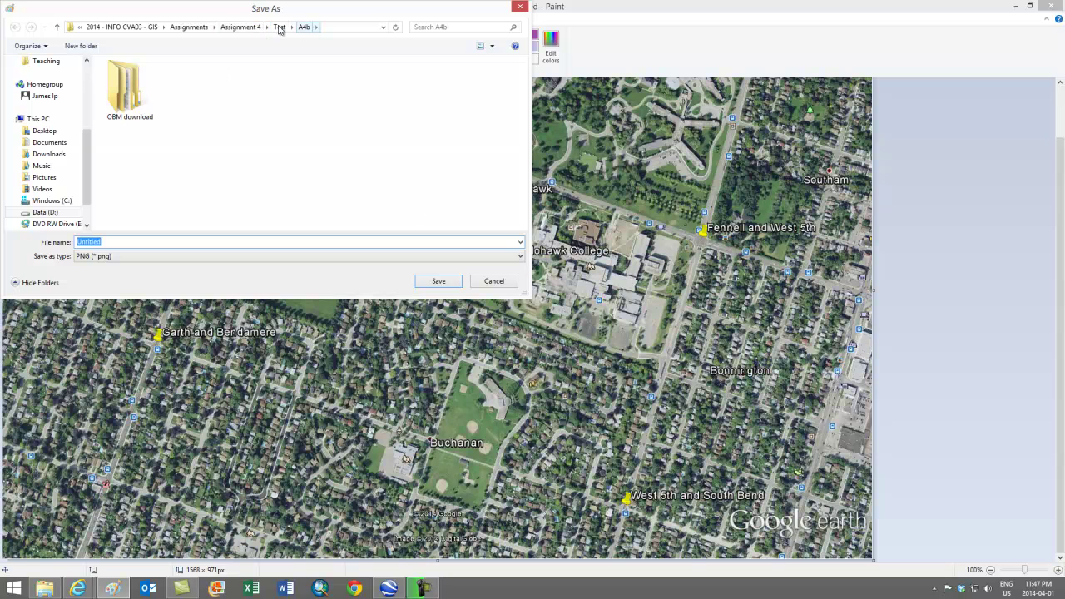
{"action": "left_click", "coordinate": [240, 29]}
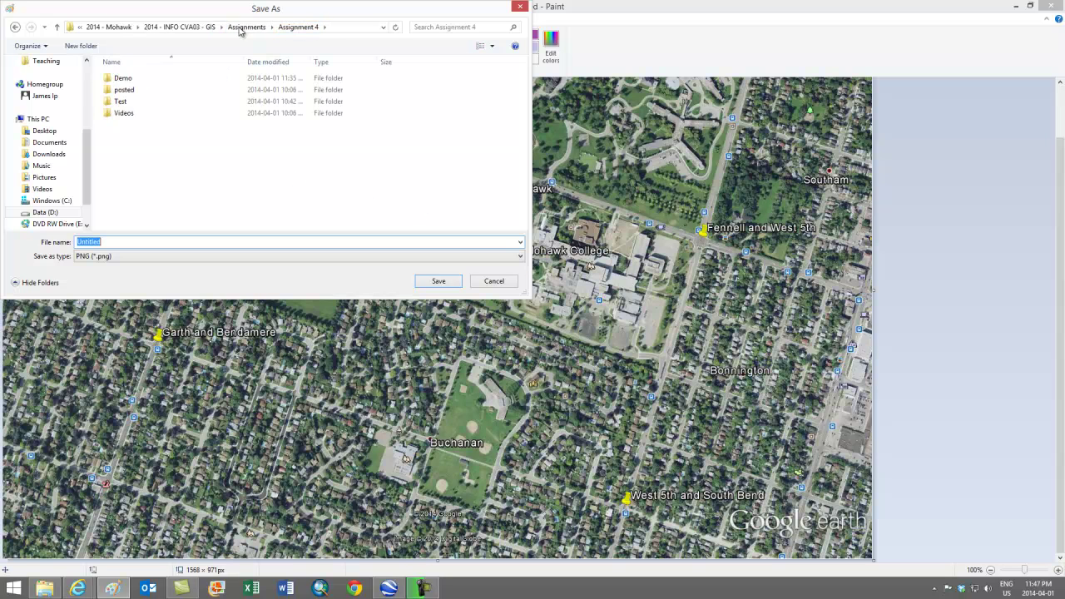
{"action": "left_click", "coordinate": [132, 79]}
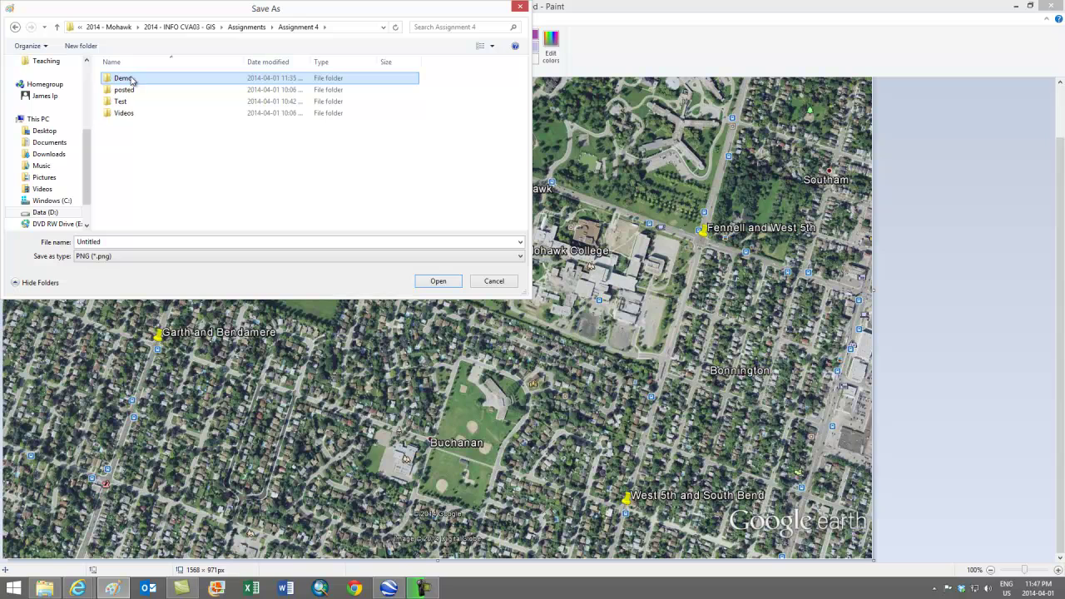
{"action": "double_click", "coordinate": [132, 78]}
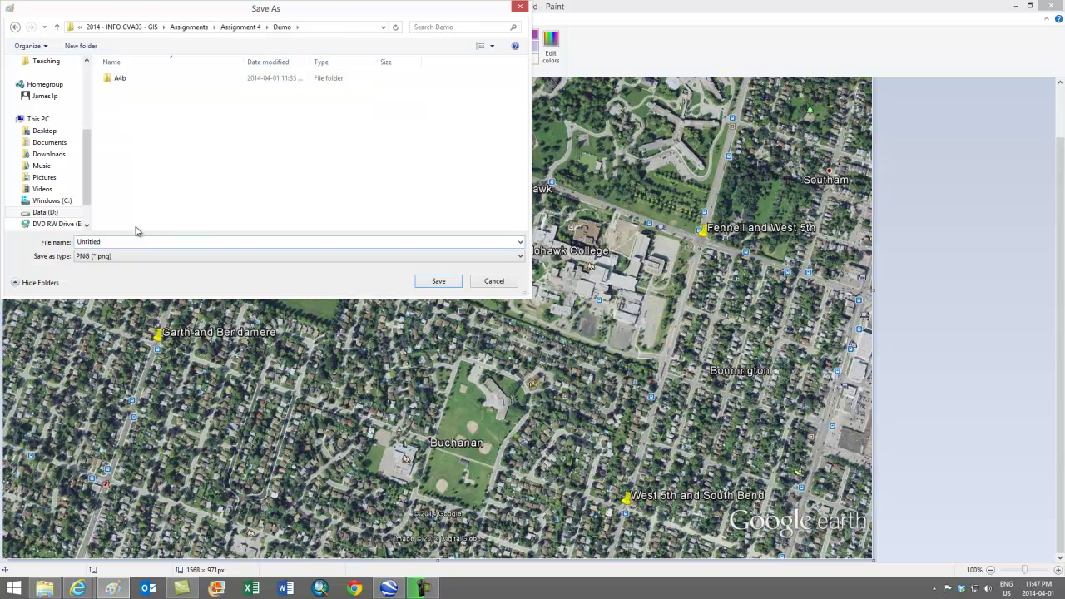
{"action": "double_click", "coordinate": [117, 78]}
{"action": "left_click_drag", "start_coordinate": [132, 241], "coordinate": [48, 249]}
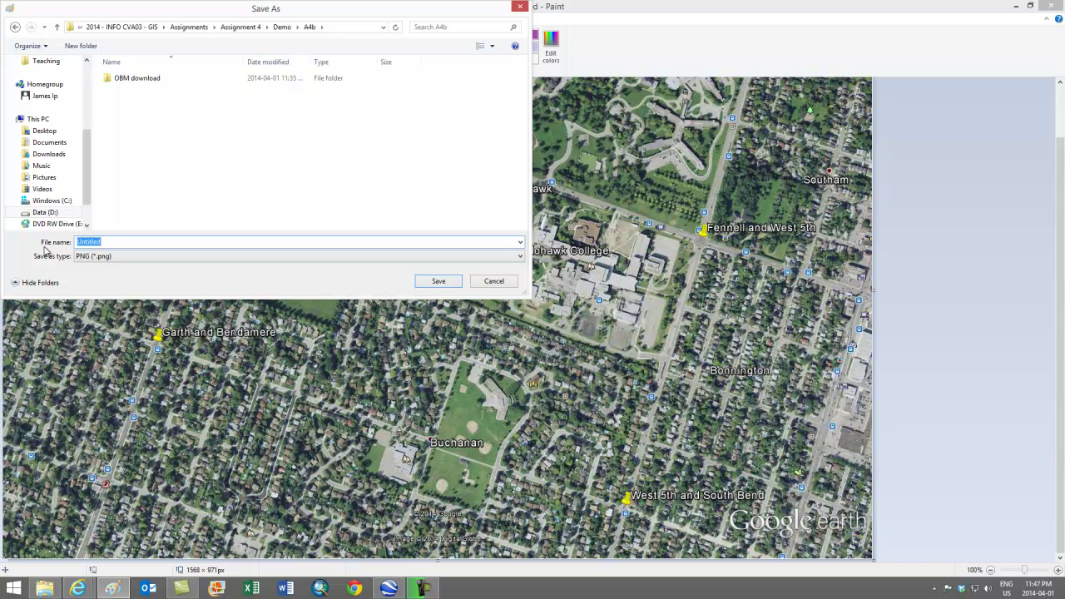
{"action": "type", "text": "ipjamesgeoref"}
{"action": "left_click", "coordinate": [439, 282]}
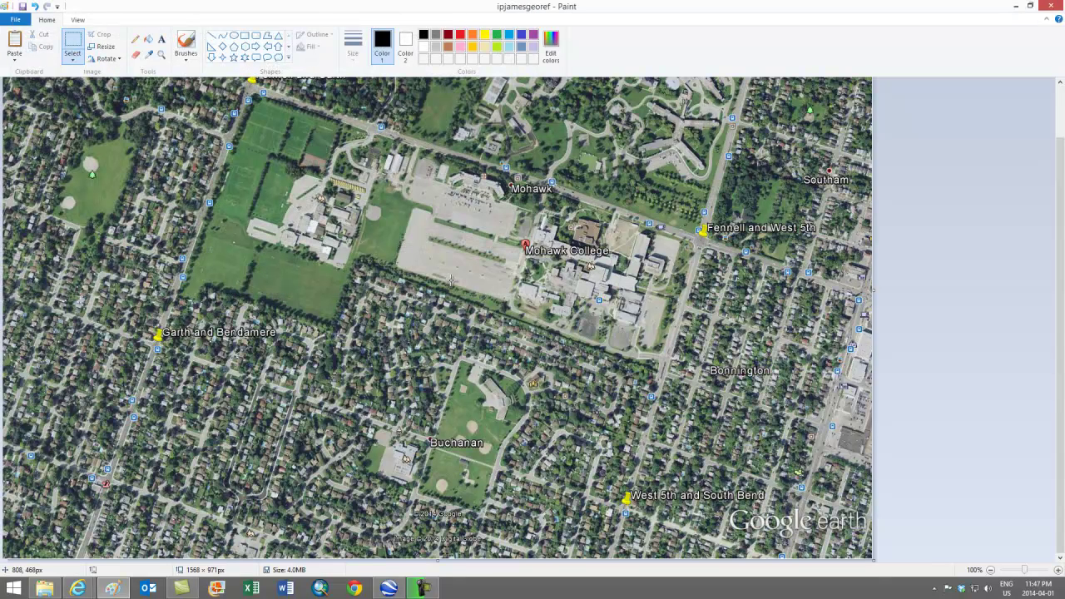